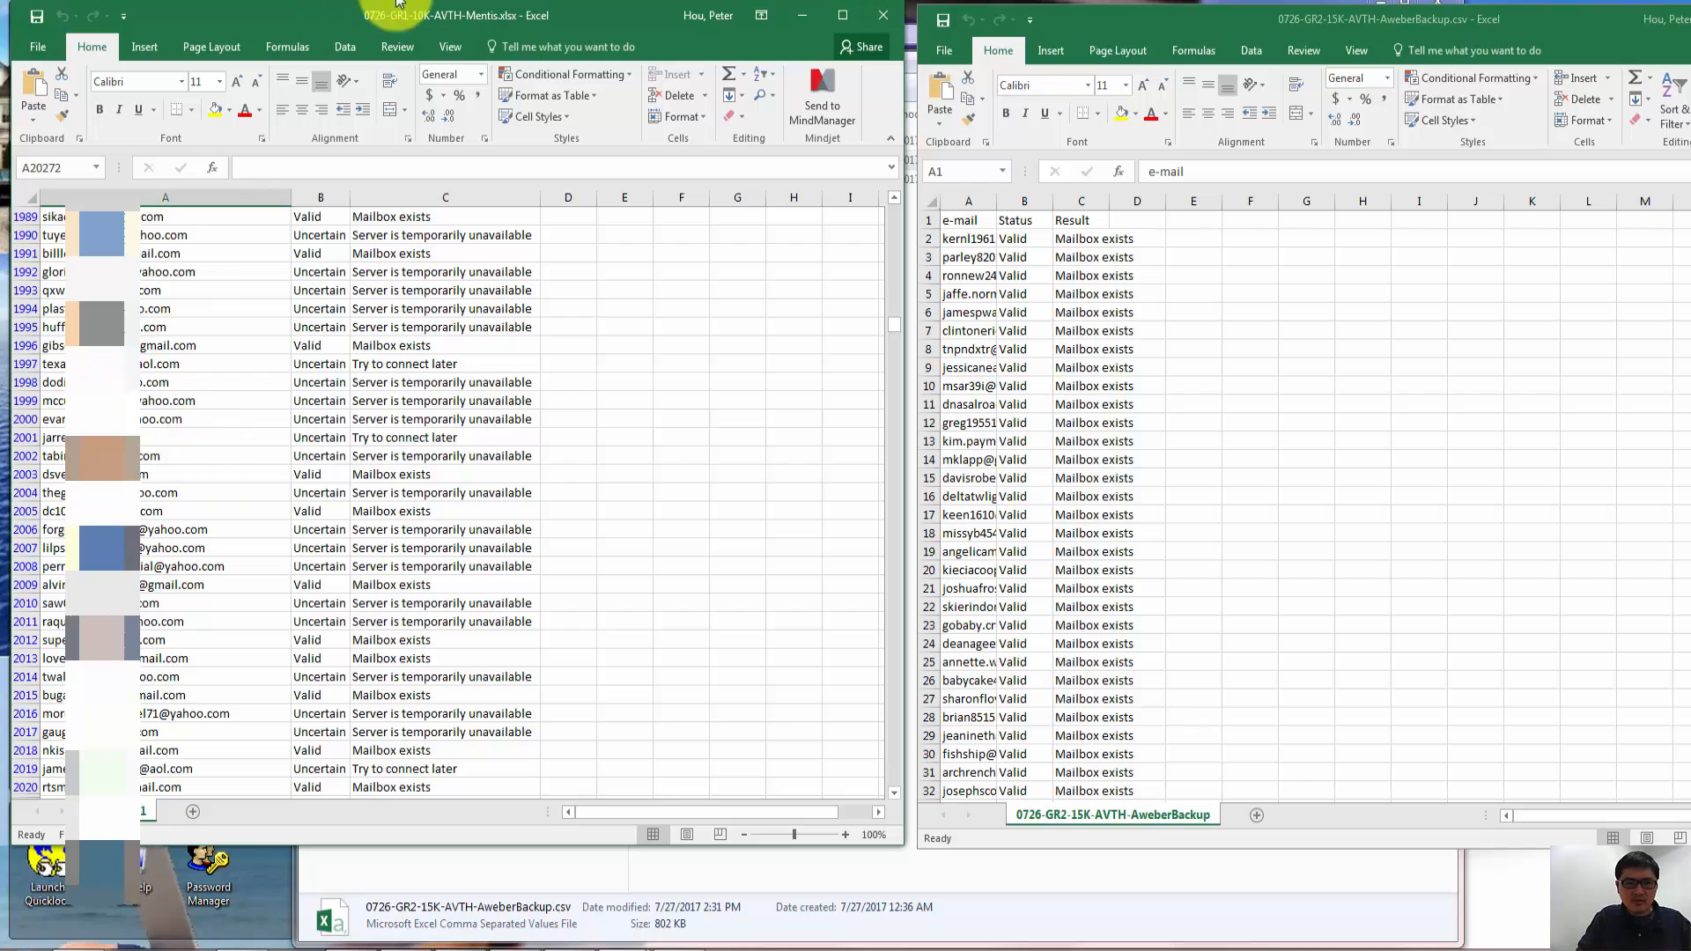
- Maximize the 0726-GR1-10K-AVTH-Mentis.xlsx window and try to run Remove Duplicates without a data selection
click(345, 46)
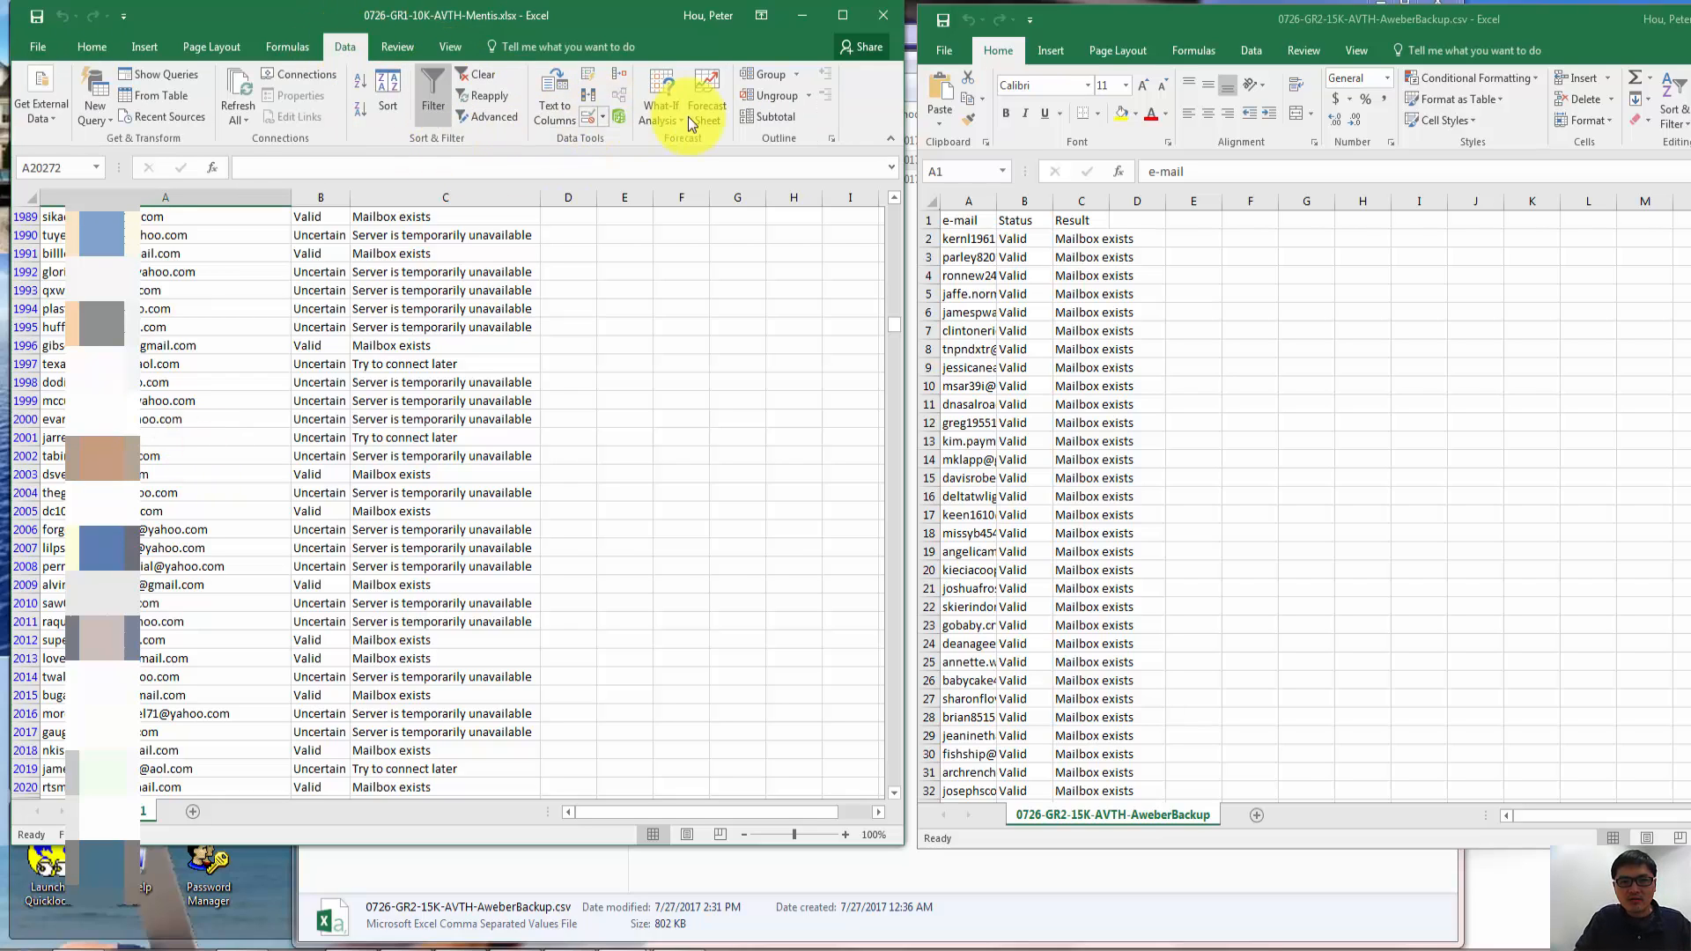
click(414, 92)
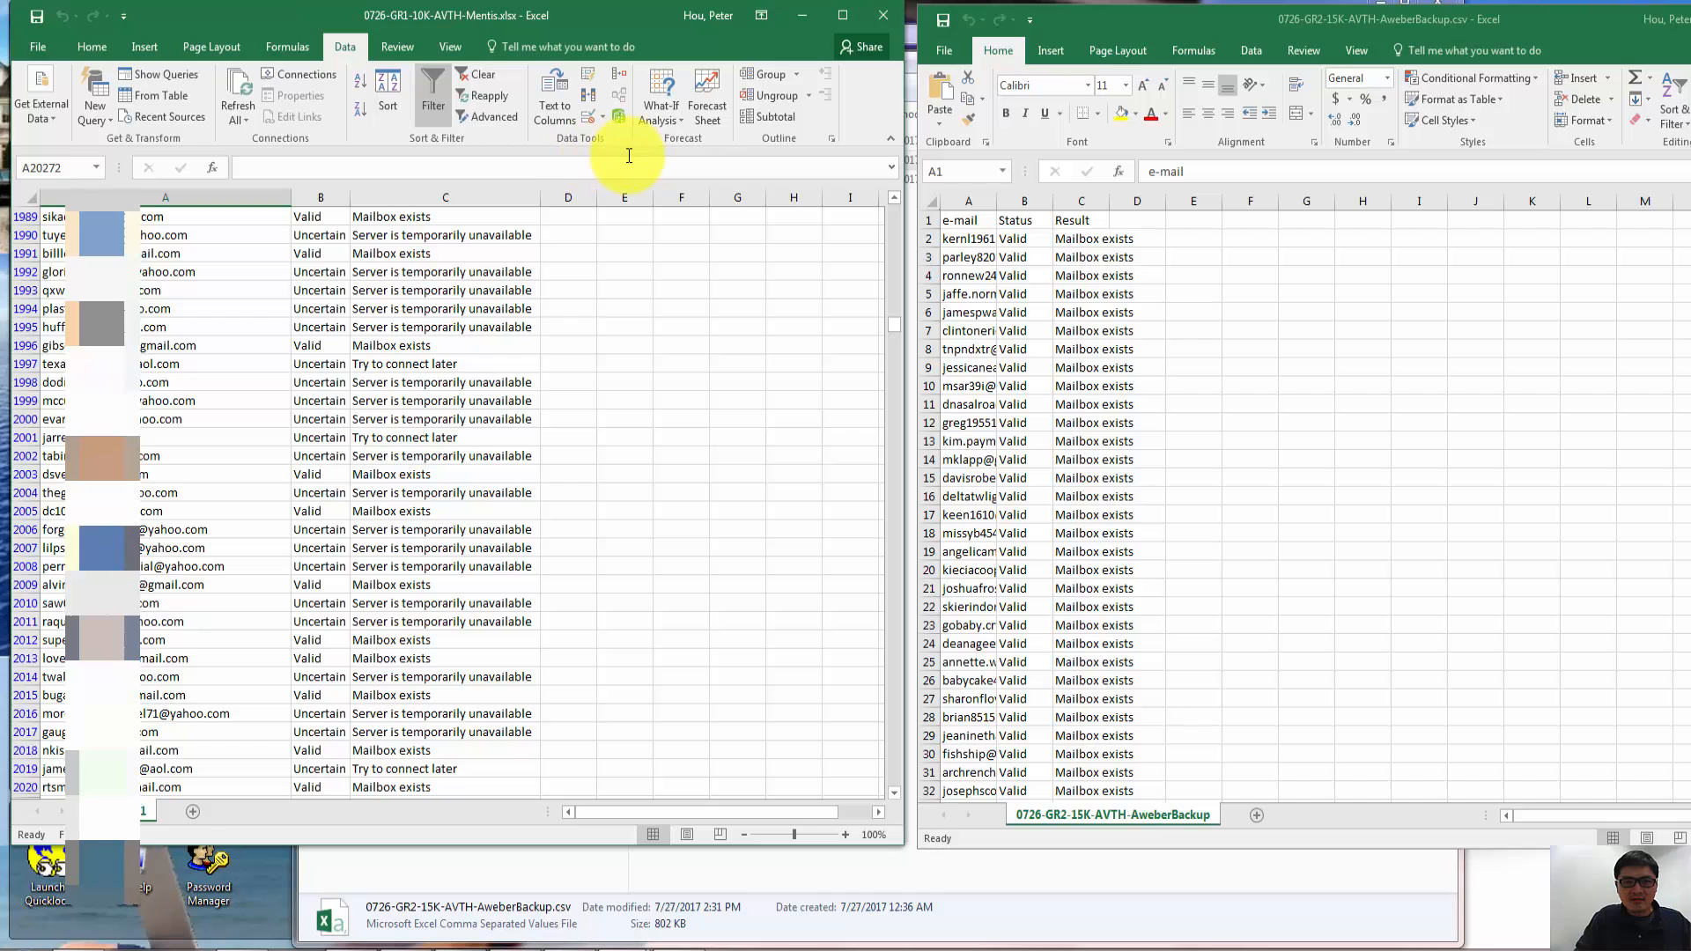
click(844, 15)
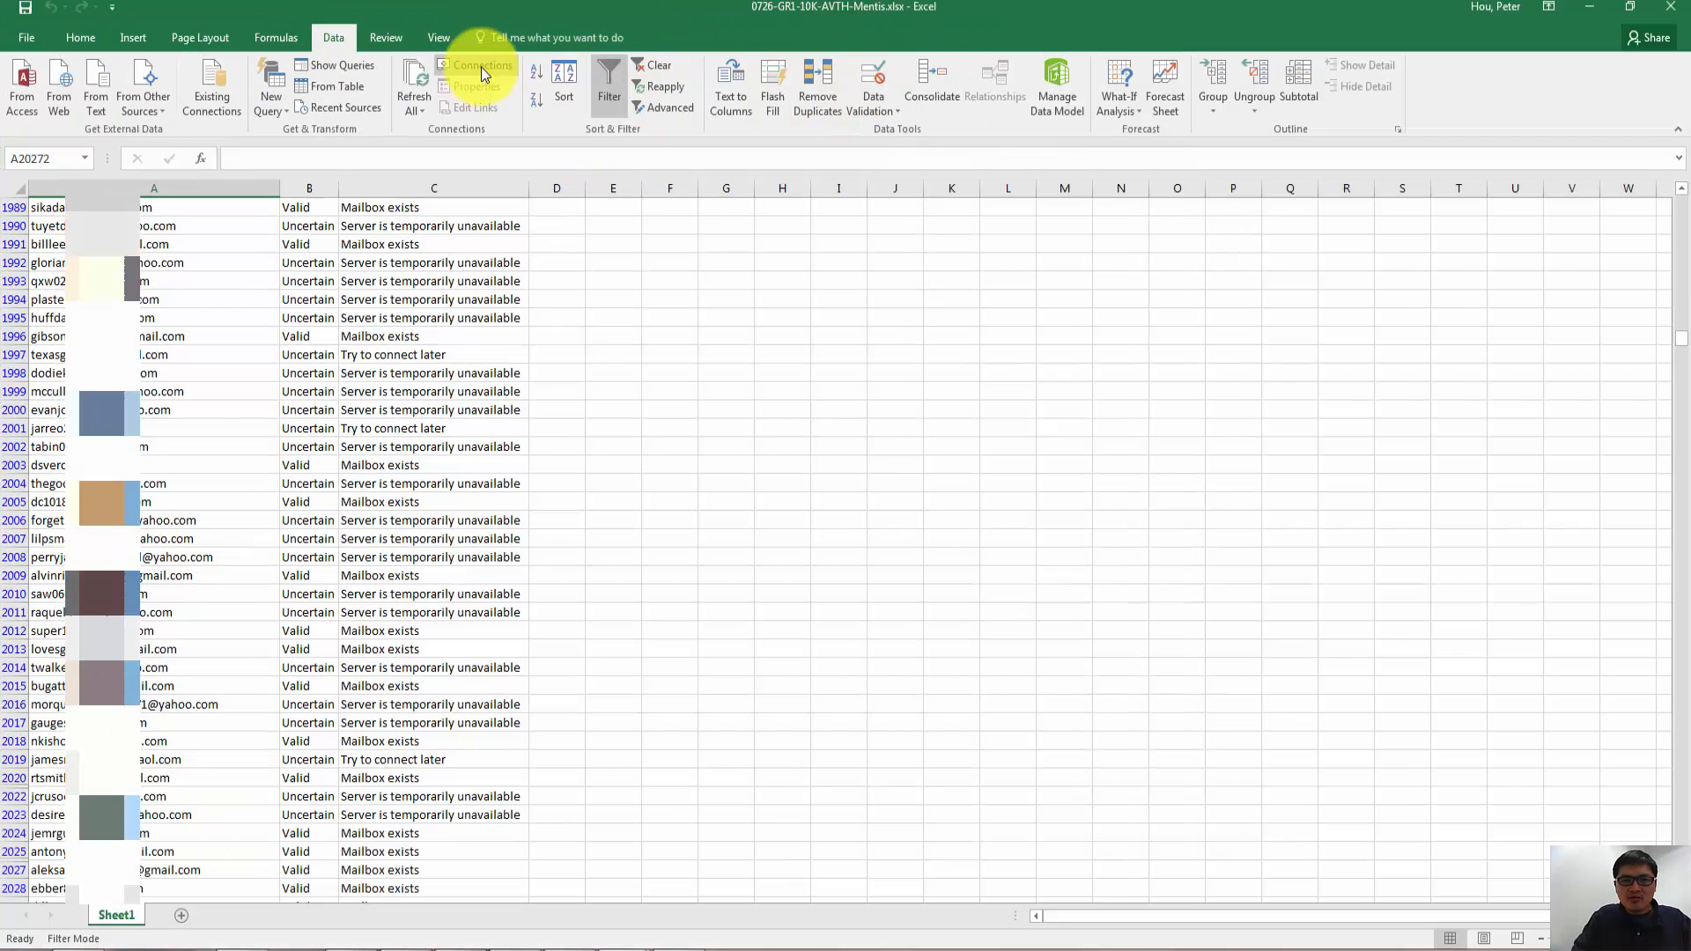
click(810, 83)
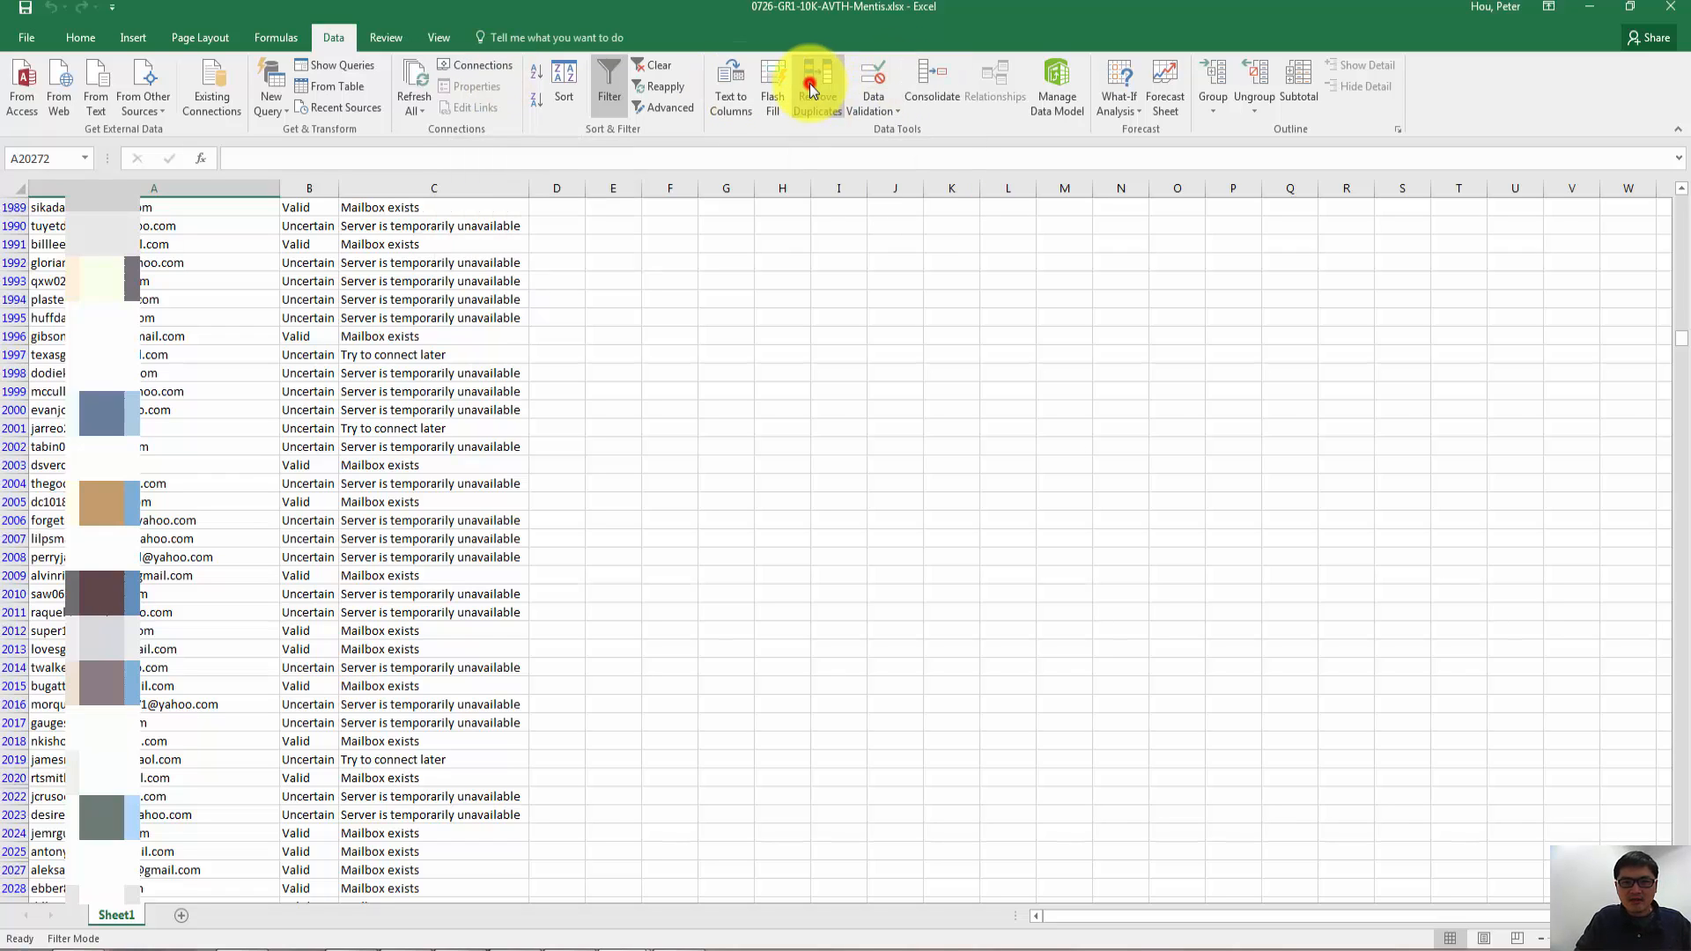
click(847, 526)
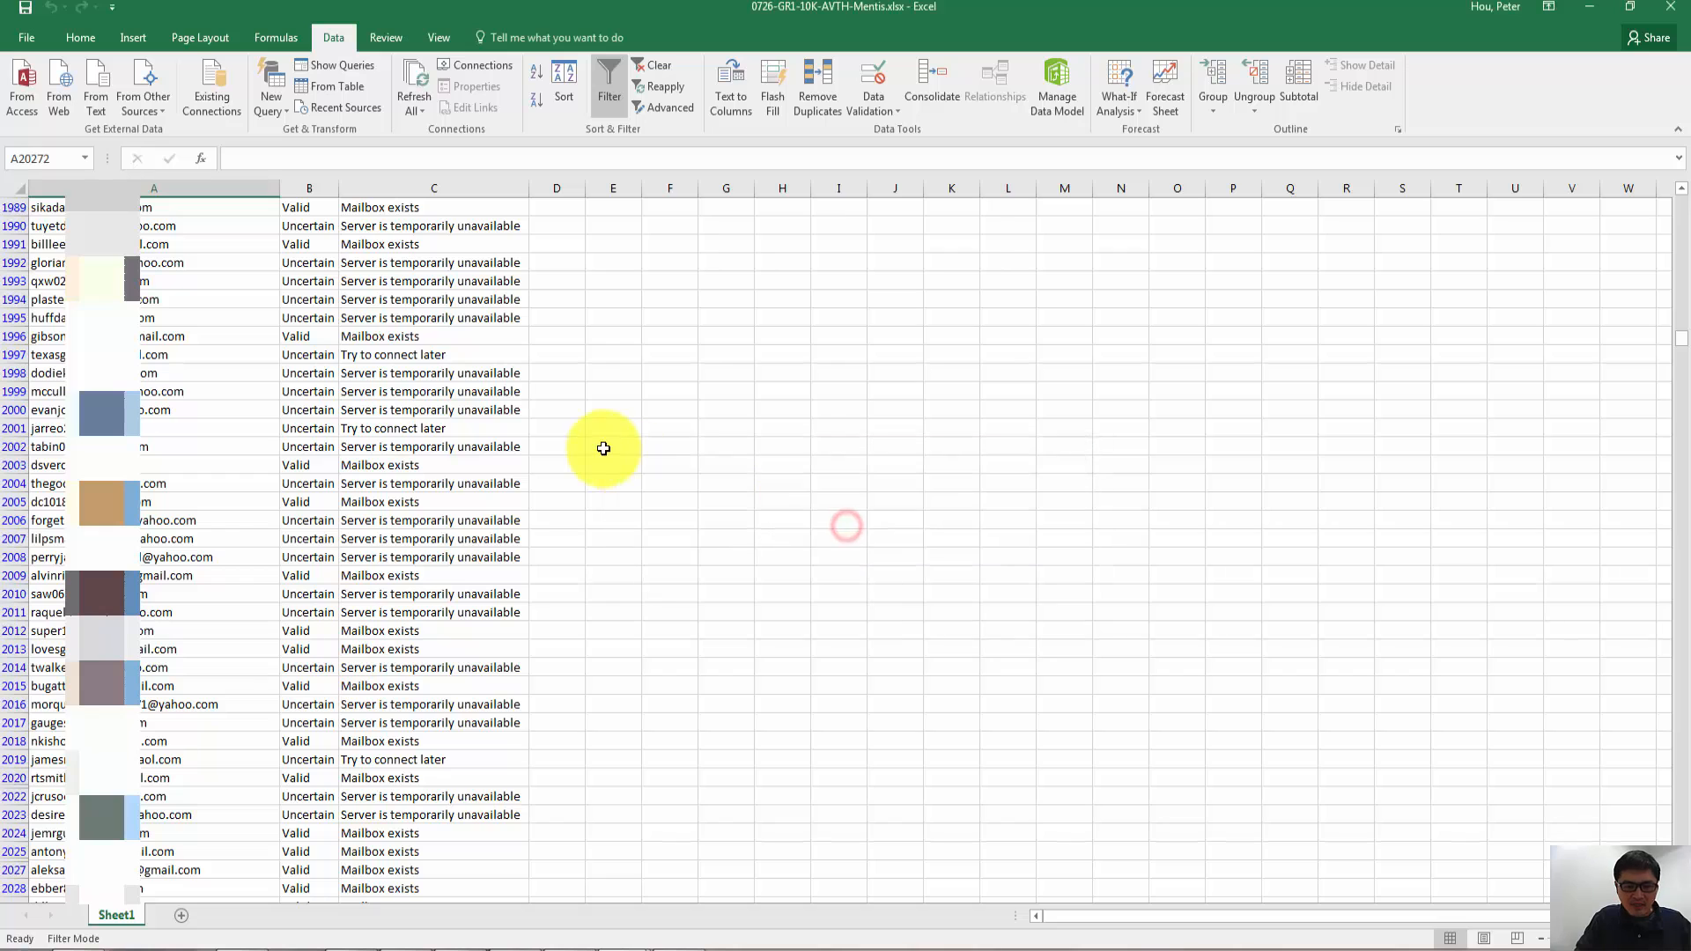
- Remove duplicates from the entire Mentis sheet, comparing only Column A
key(ctrl+a)
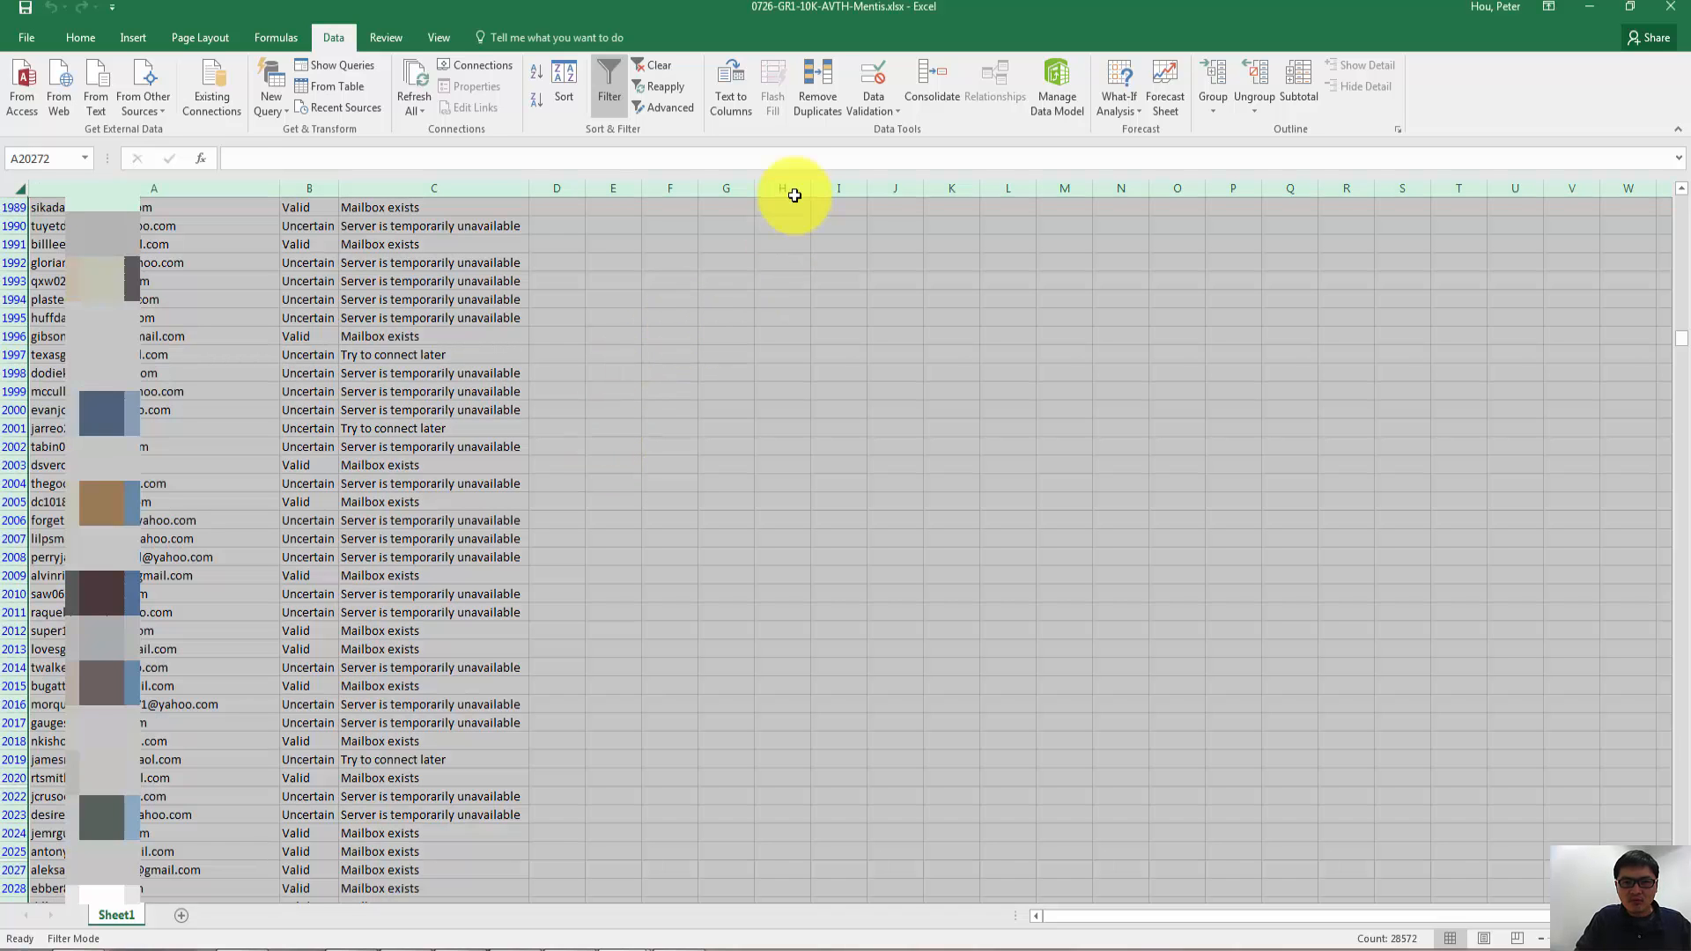
click(821, 109)
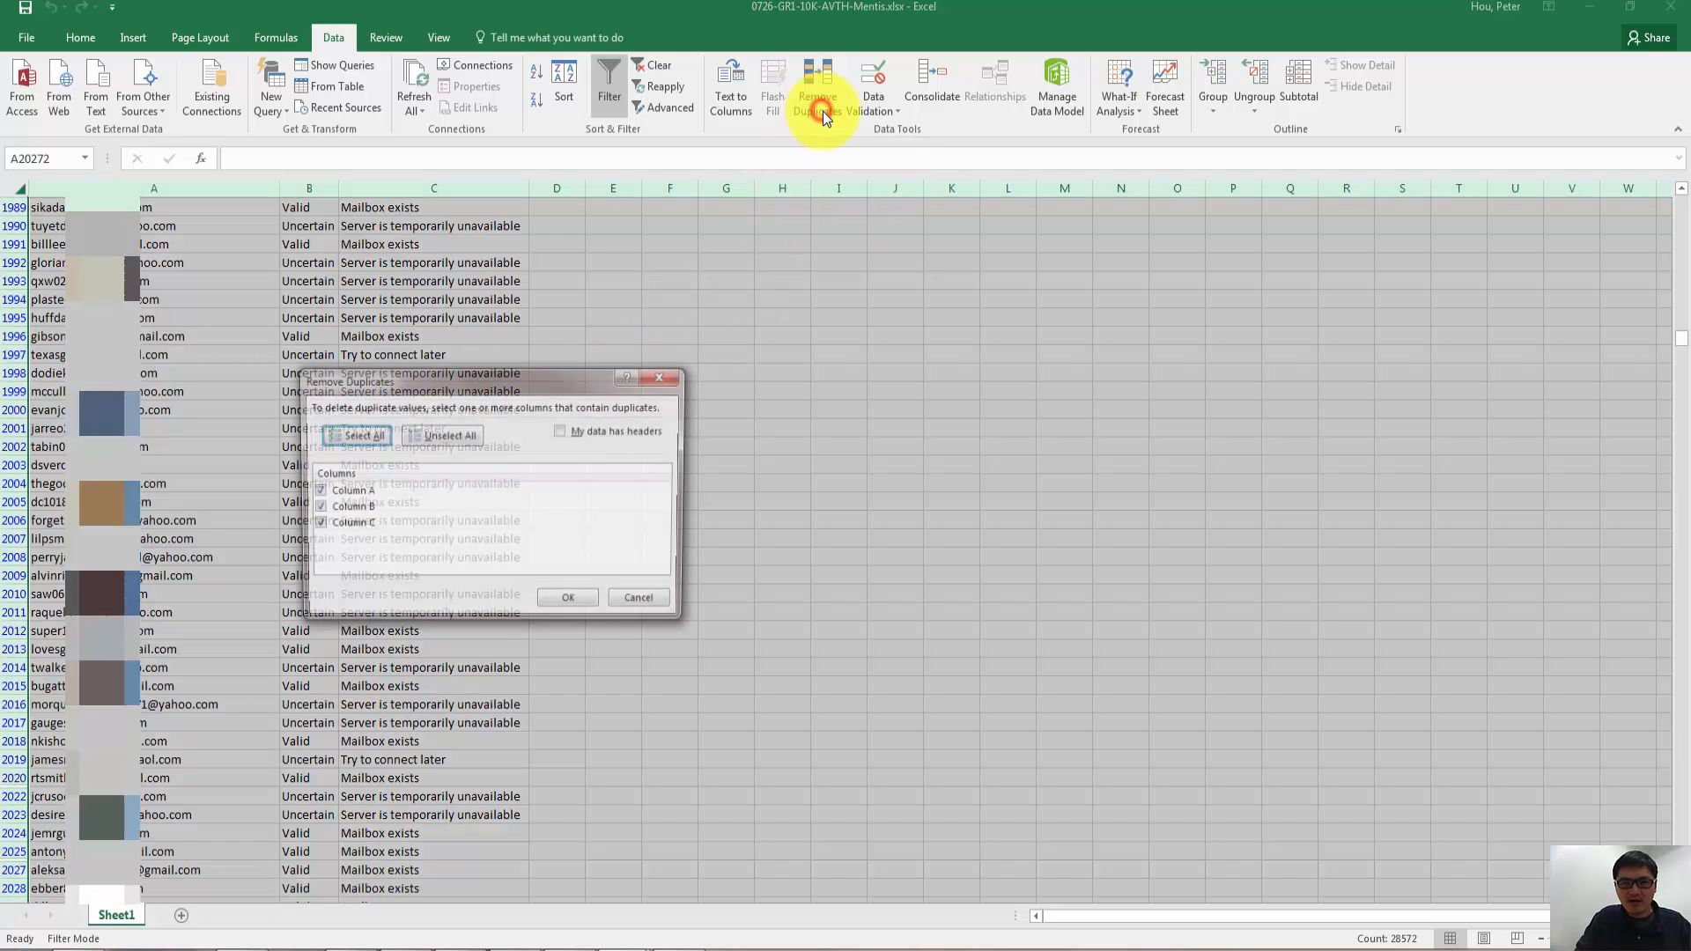
click(314, 509)
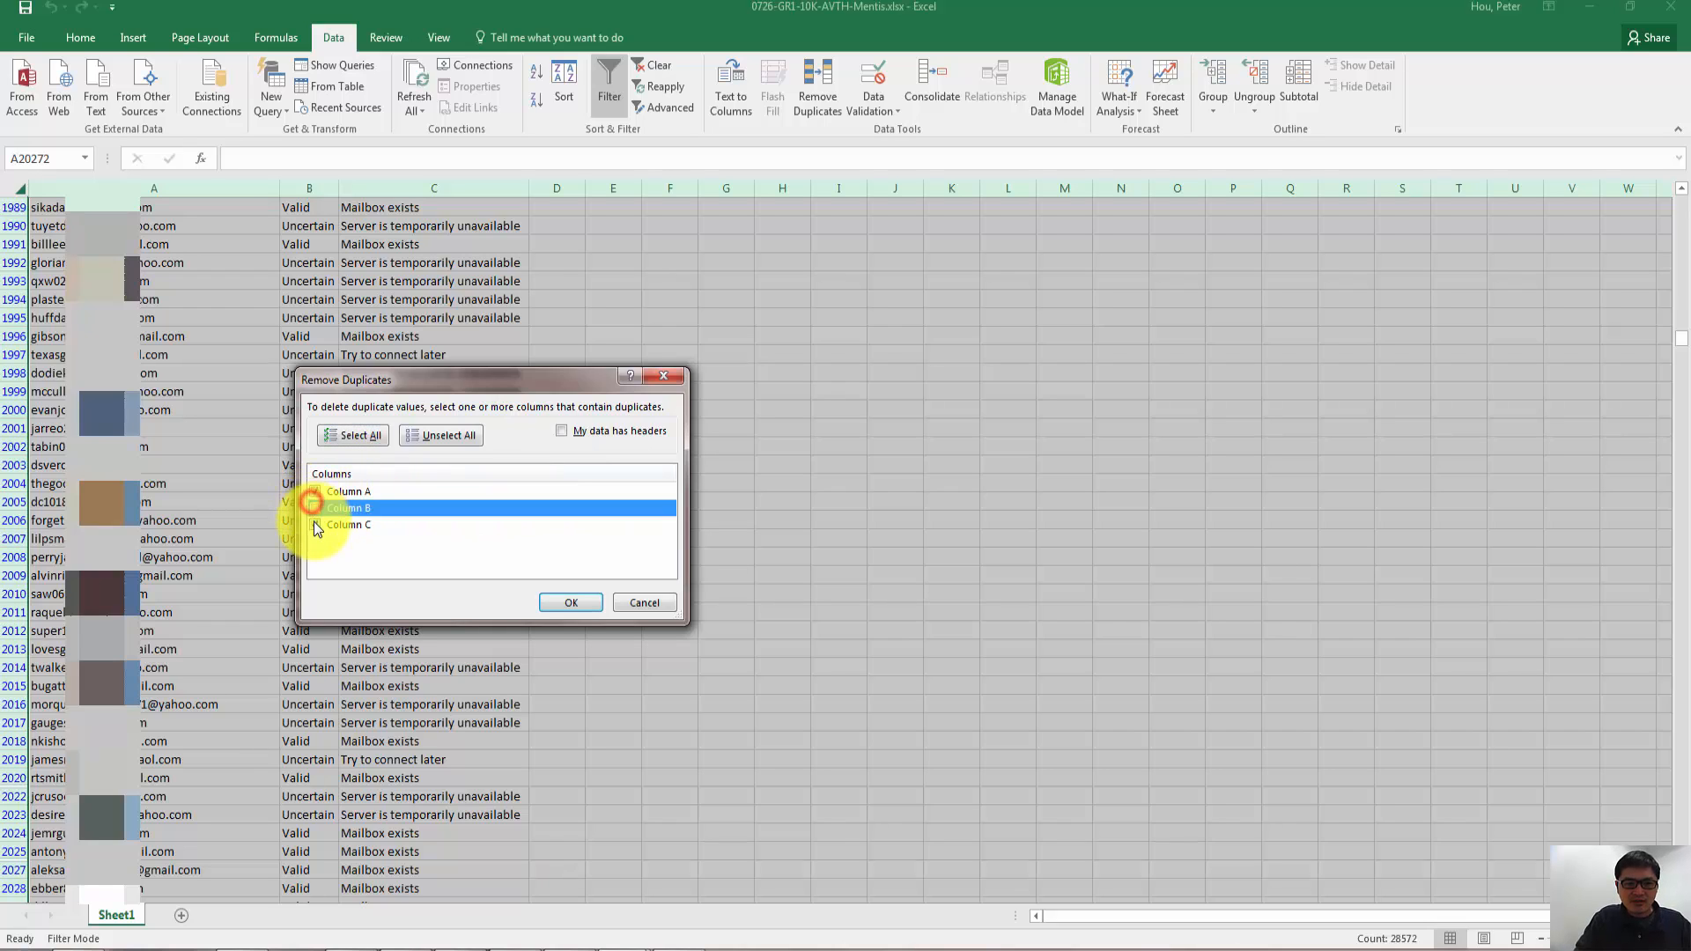
click(314, 525)
click(318, 505)
click(316, 525)
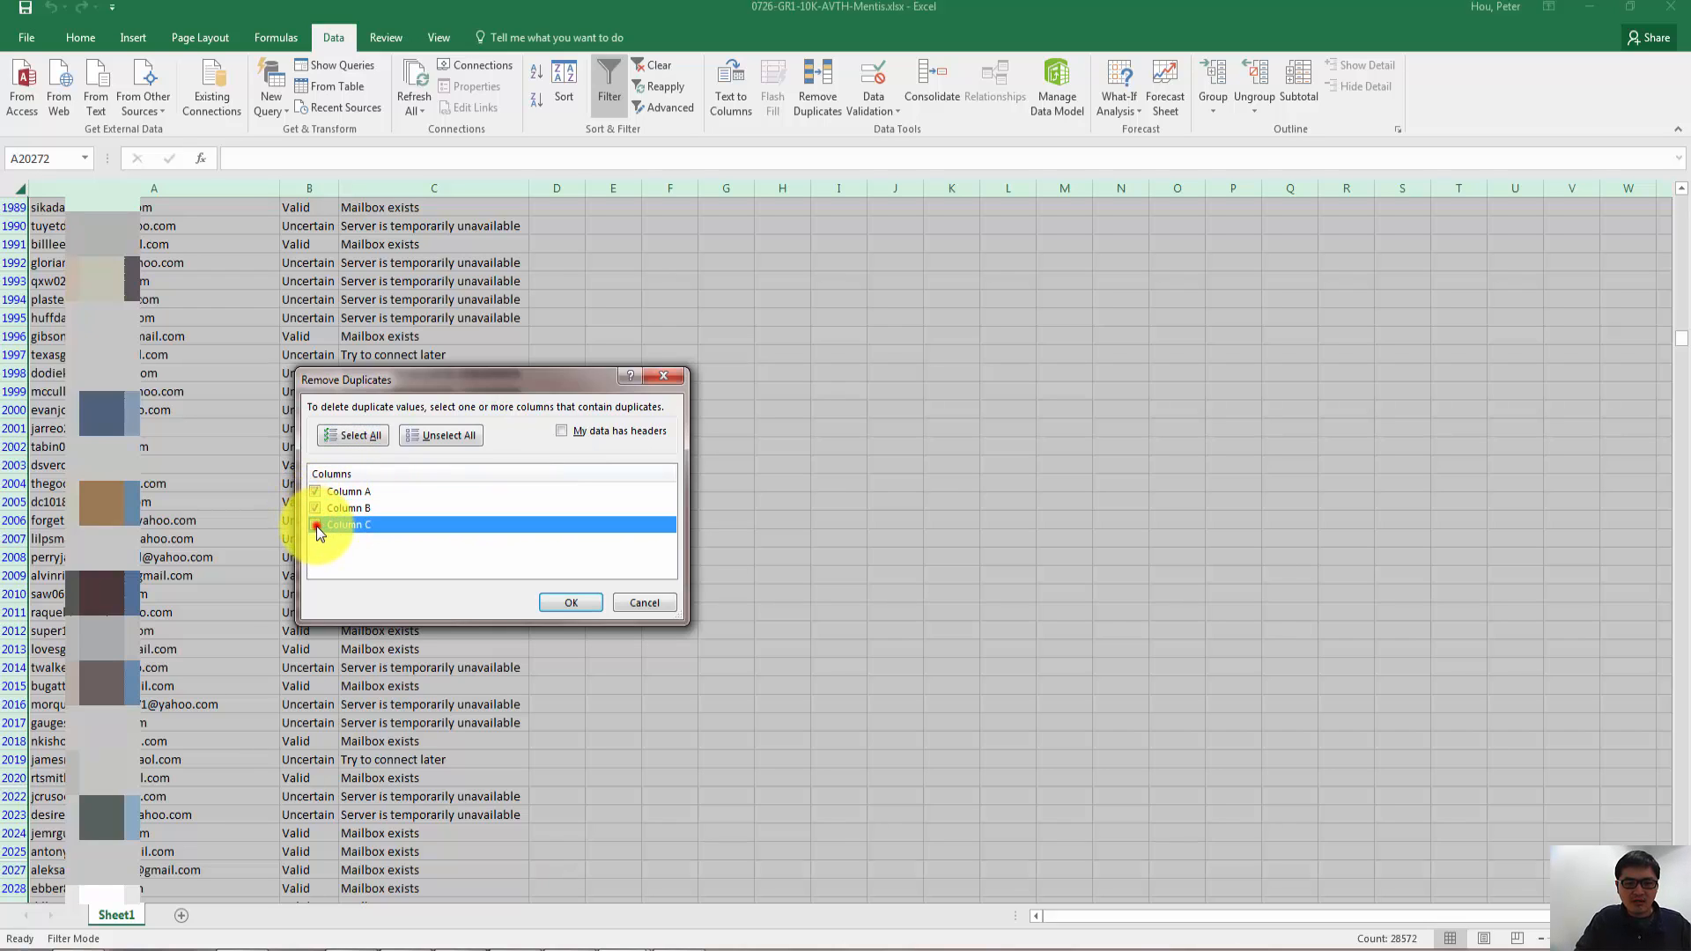
click(315, 521)
click(315, 511)
click(315, 524)
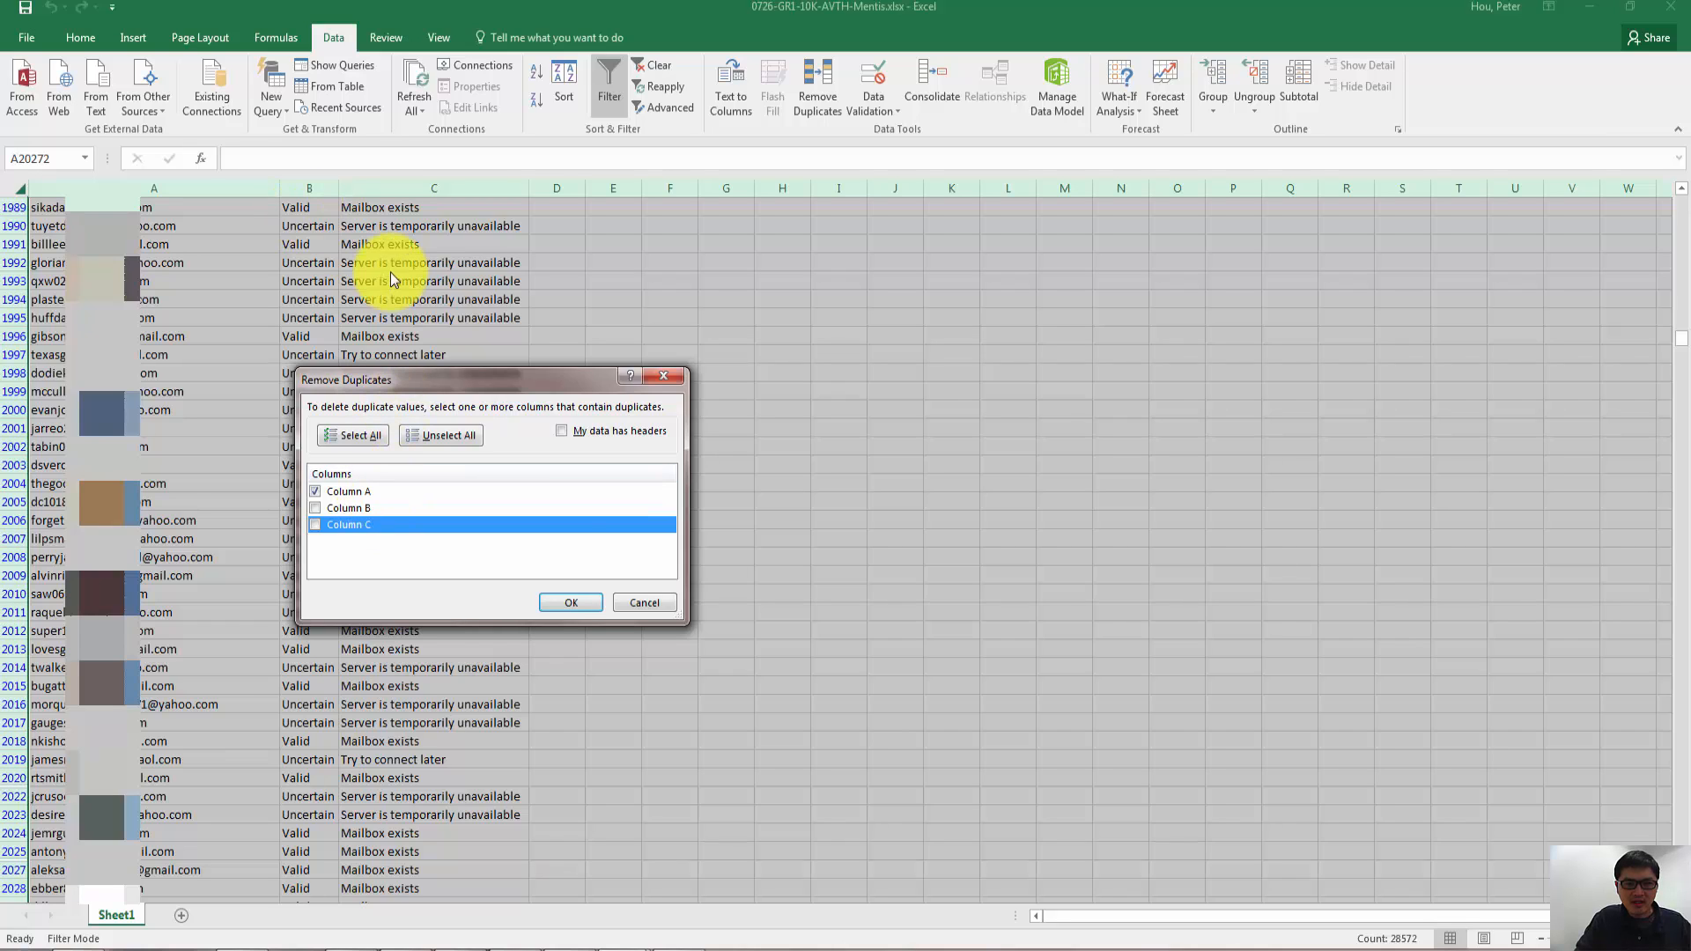
click(578, 604)
click(868, 533)
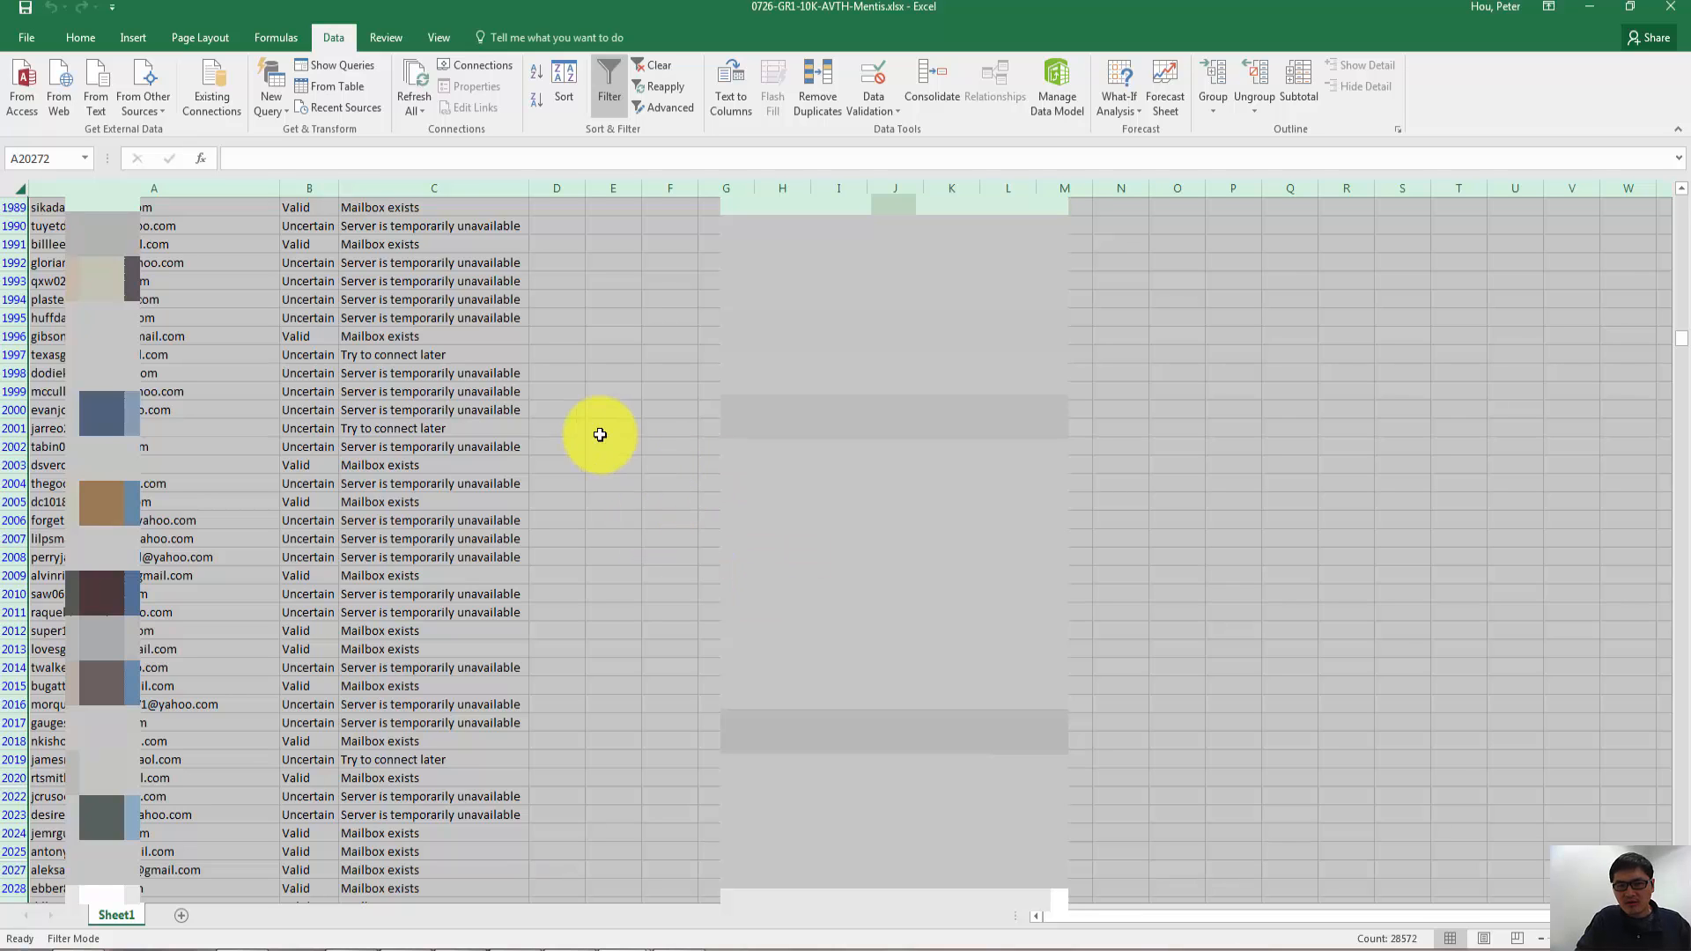
- Restore the Mentis window beside the AweberBackup workbook and widen the e-mail column in the AweberBackup sheet
click(1630, 7)
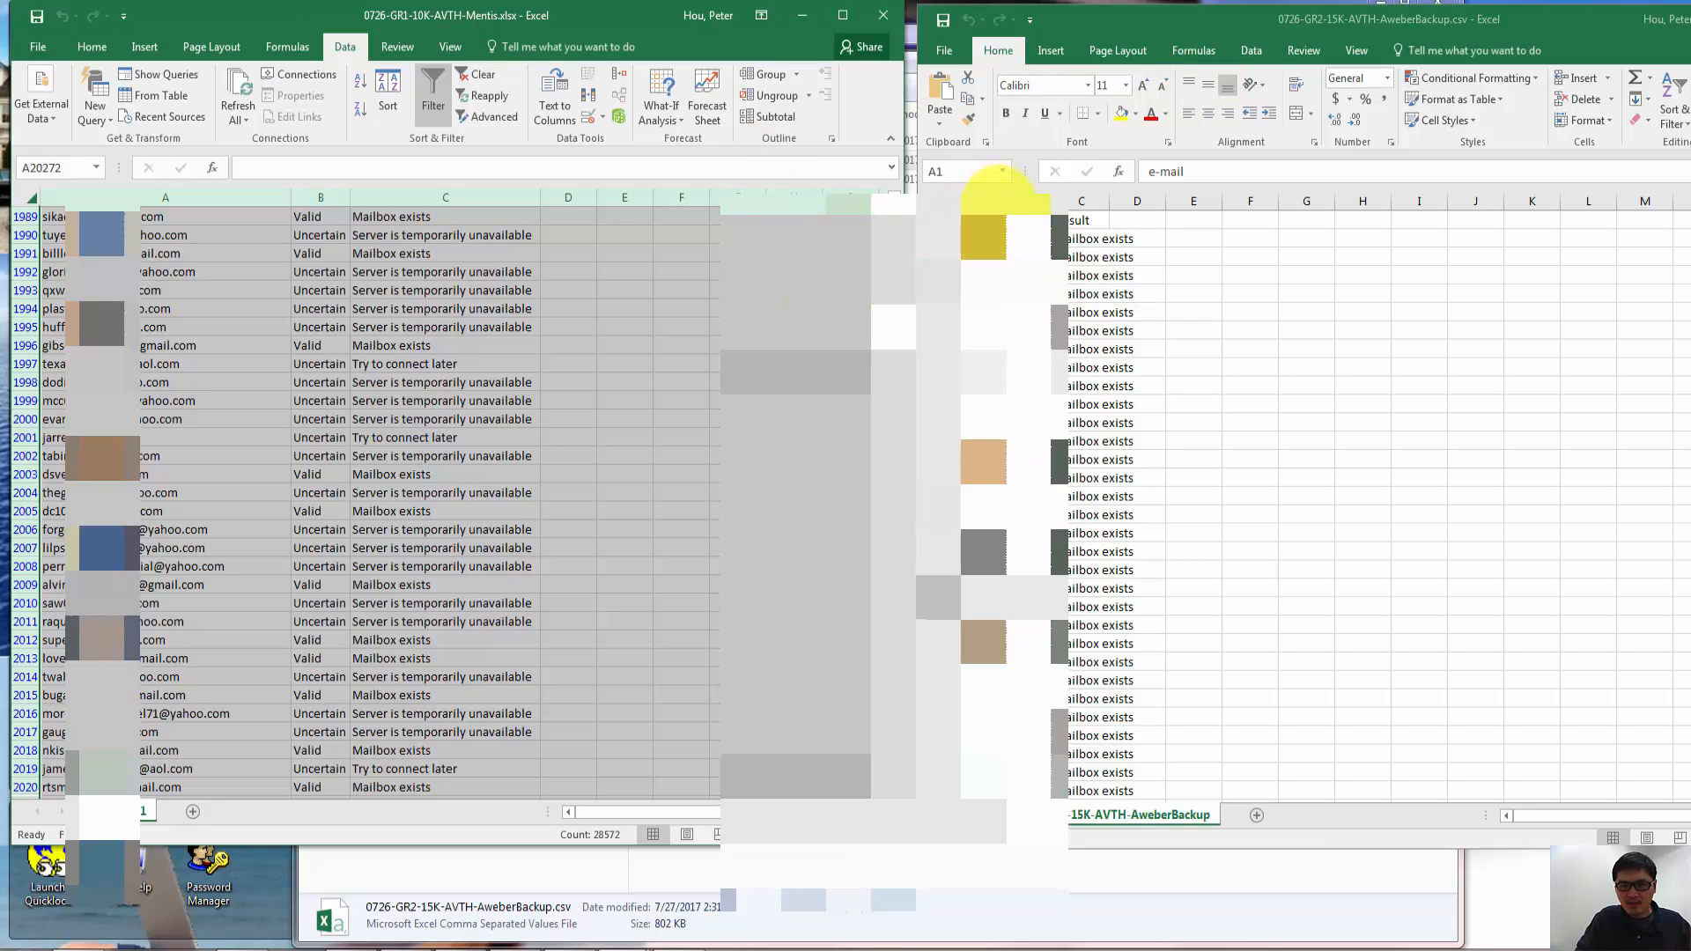
drag(1005, 197, 1217, 204)
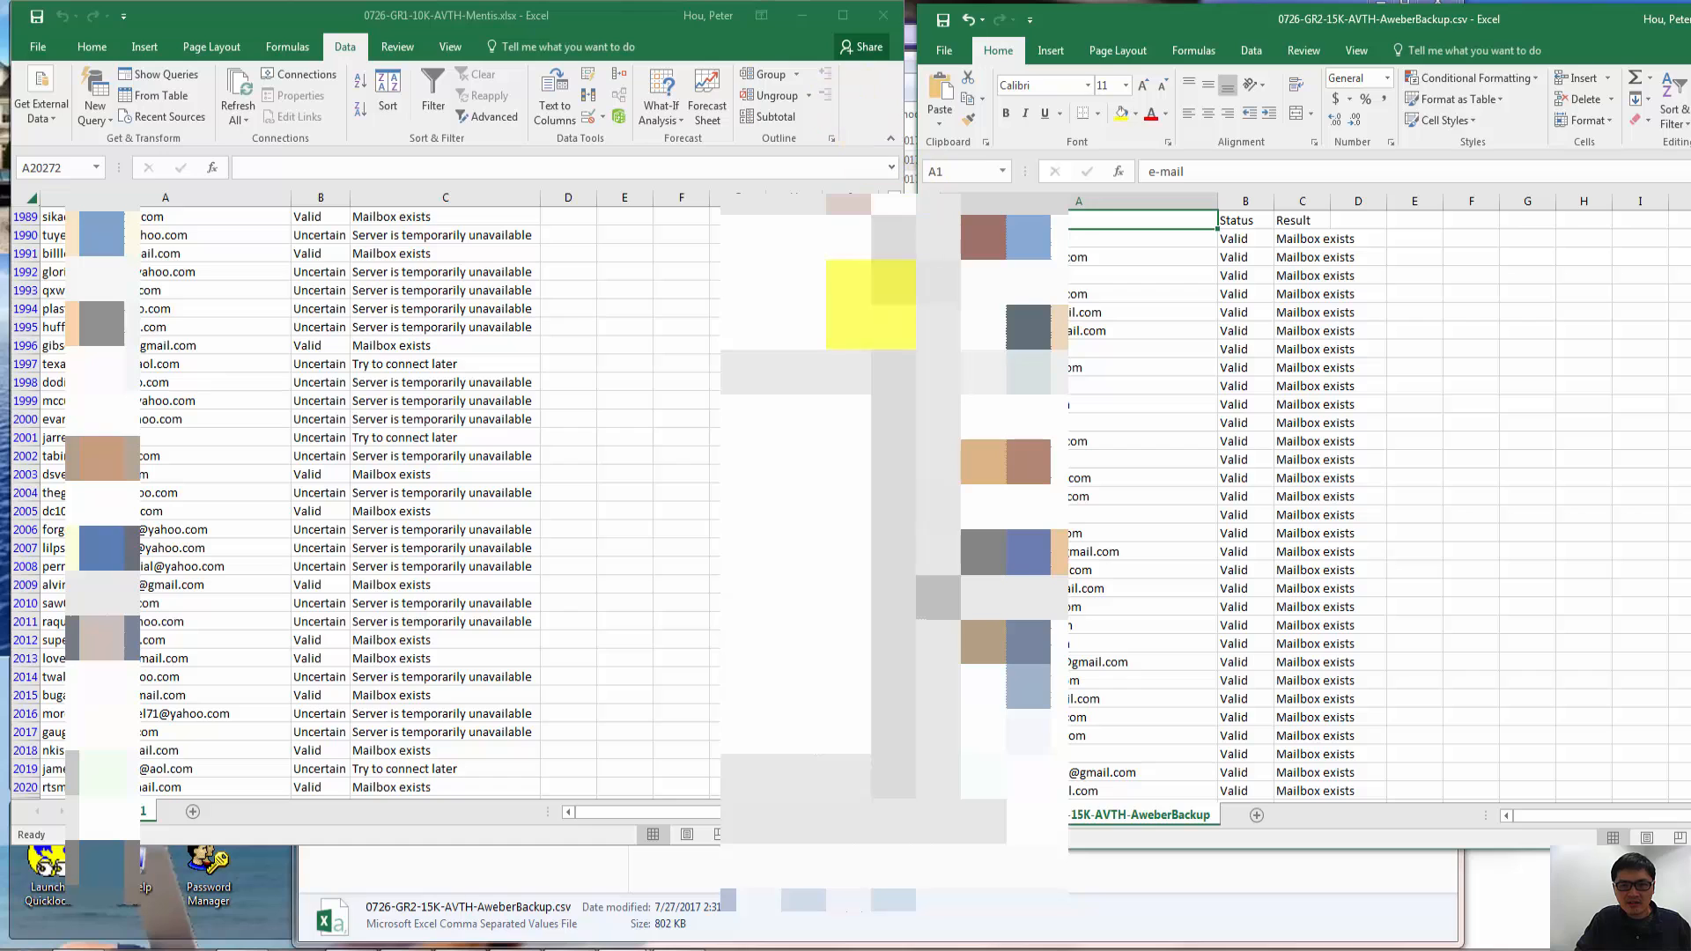
drag(894, 328, 894, 833)
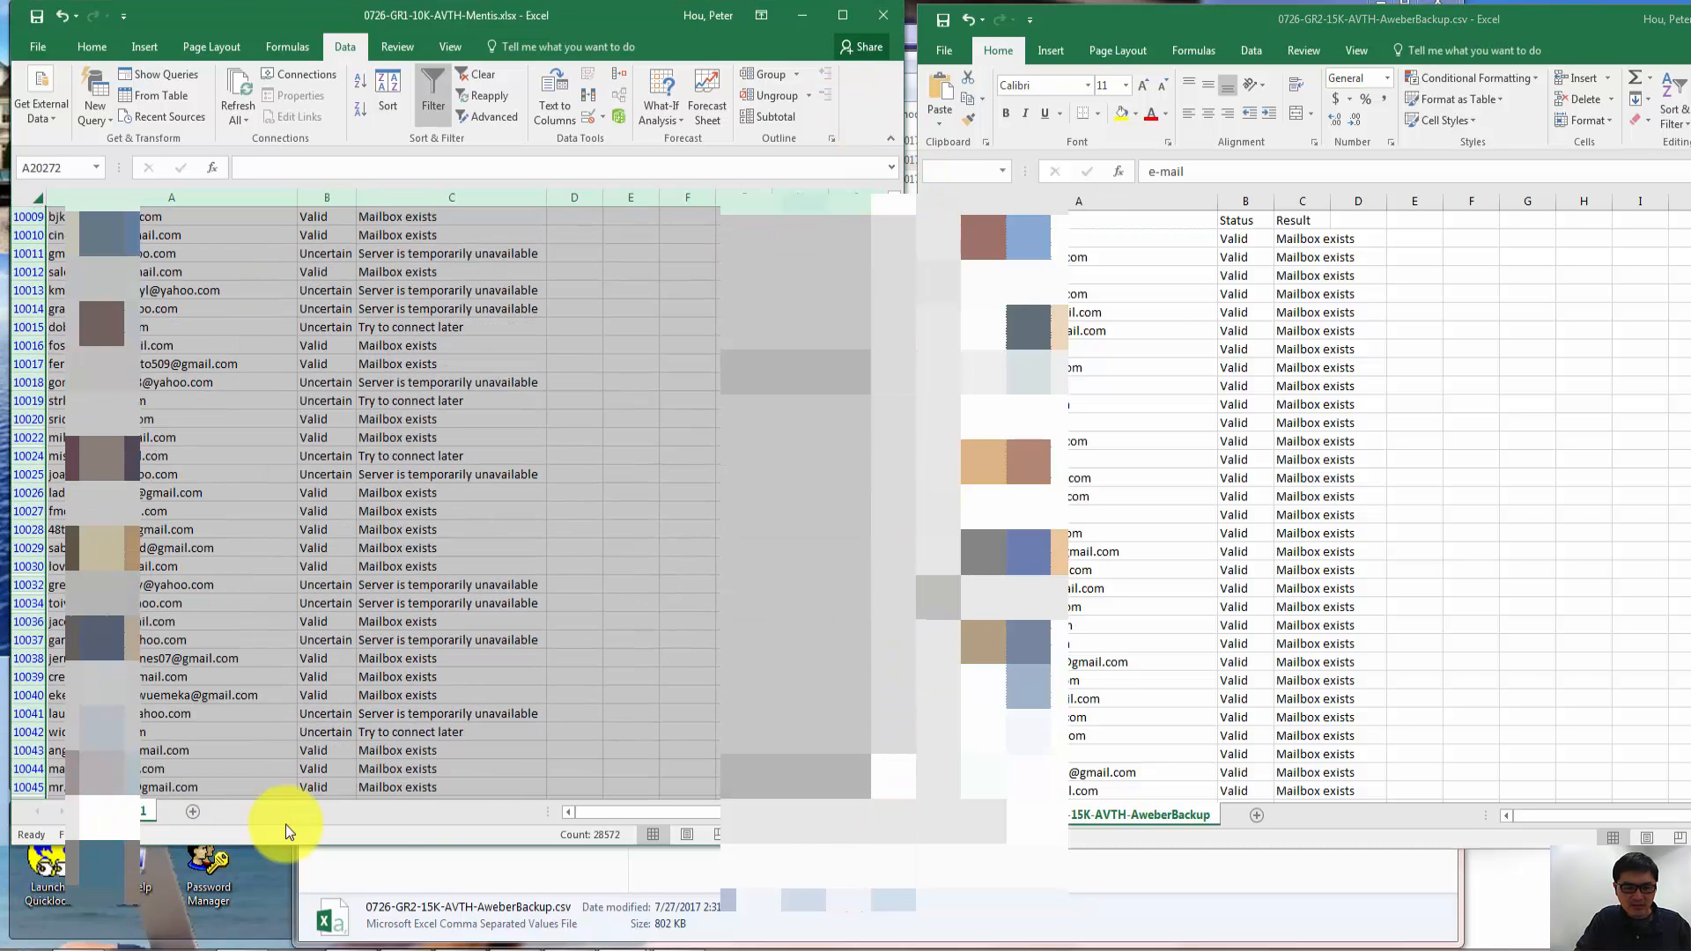
- Extend both workbook windows downward and fit the AweberBackup window beside the Mentis window with its last data rows in view
drag(372, 844, 362, 941)
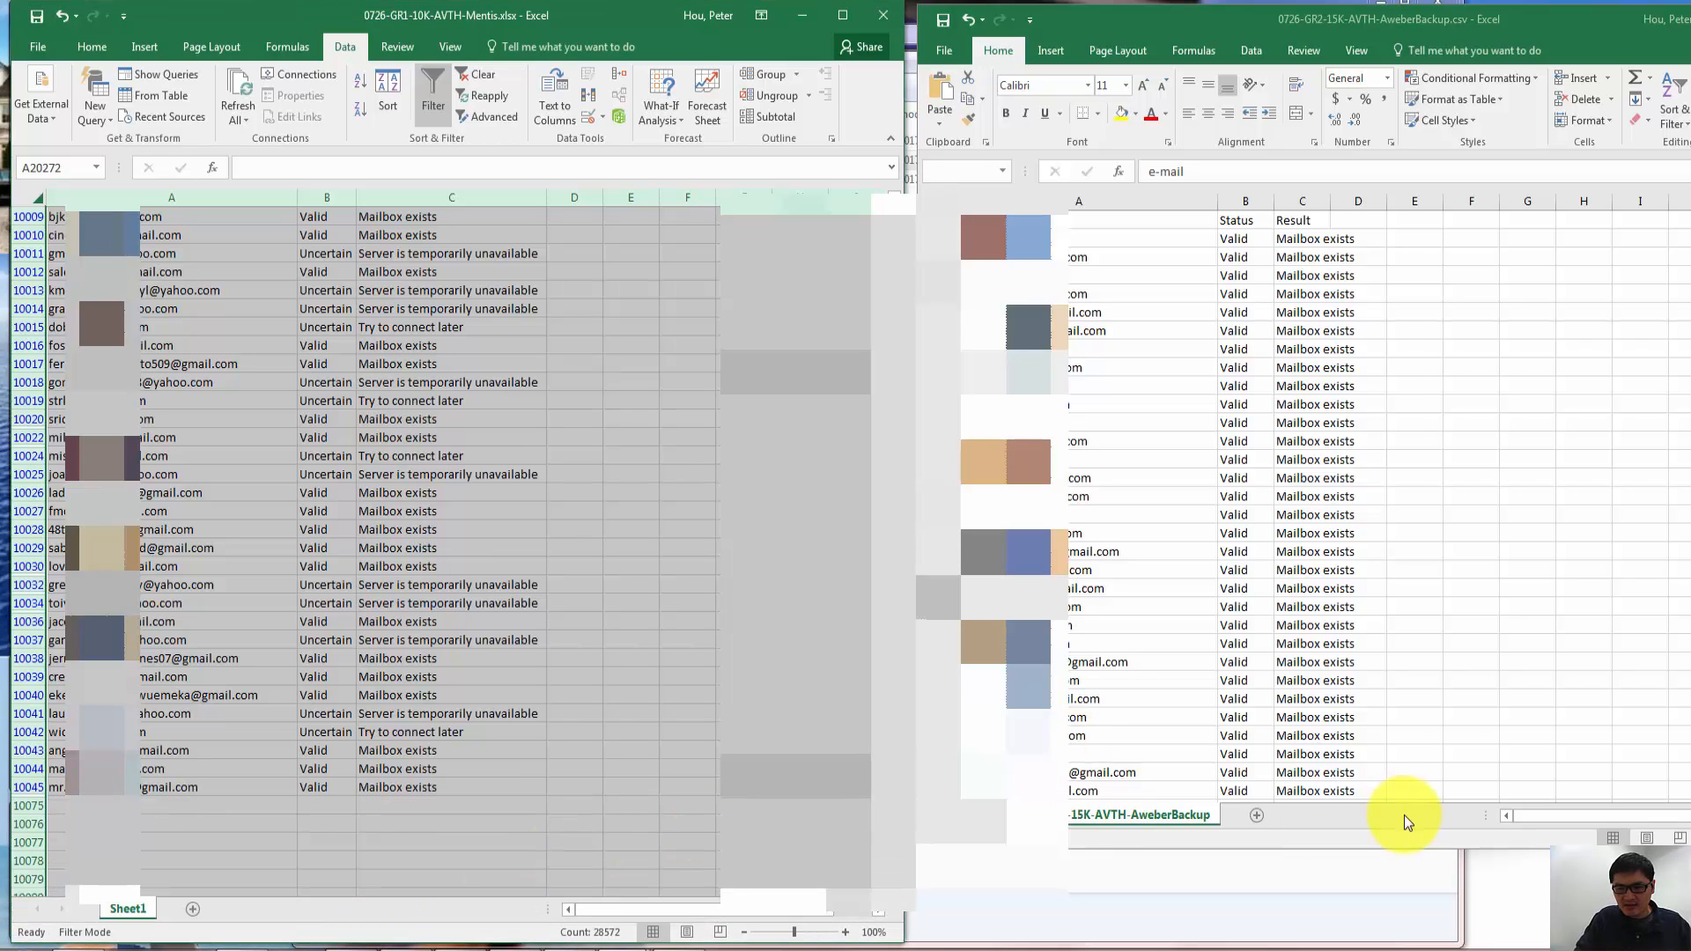
drag(1401, 850, 1411, 941)
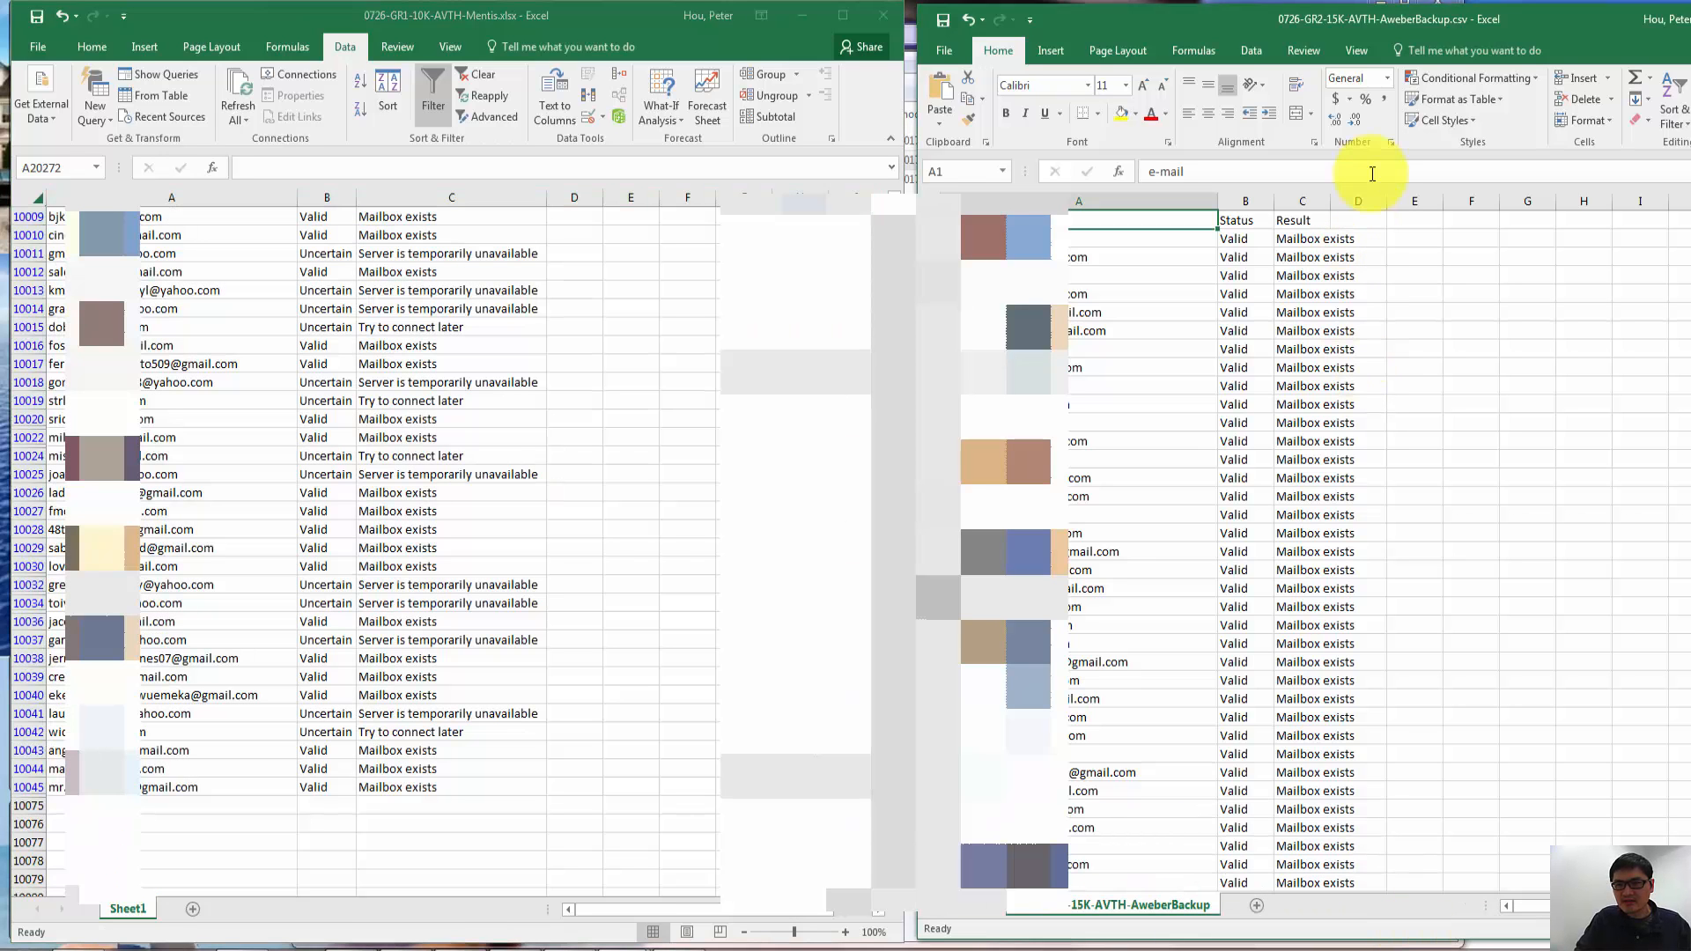
drag(1556, 22, 1372, 13)
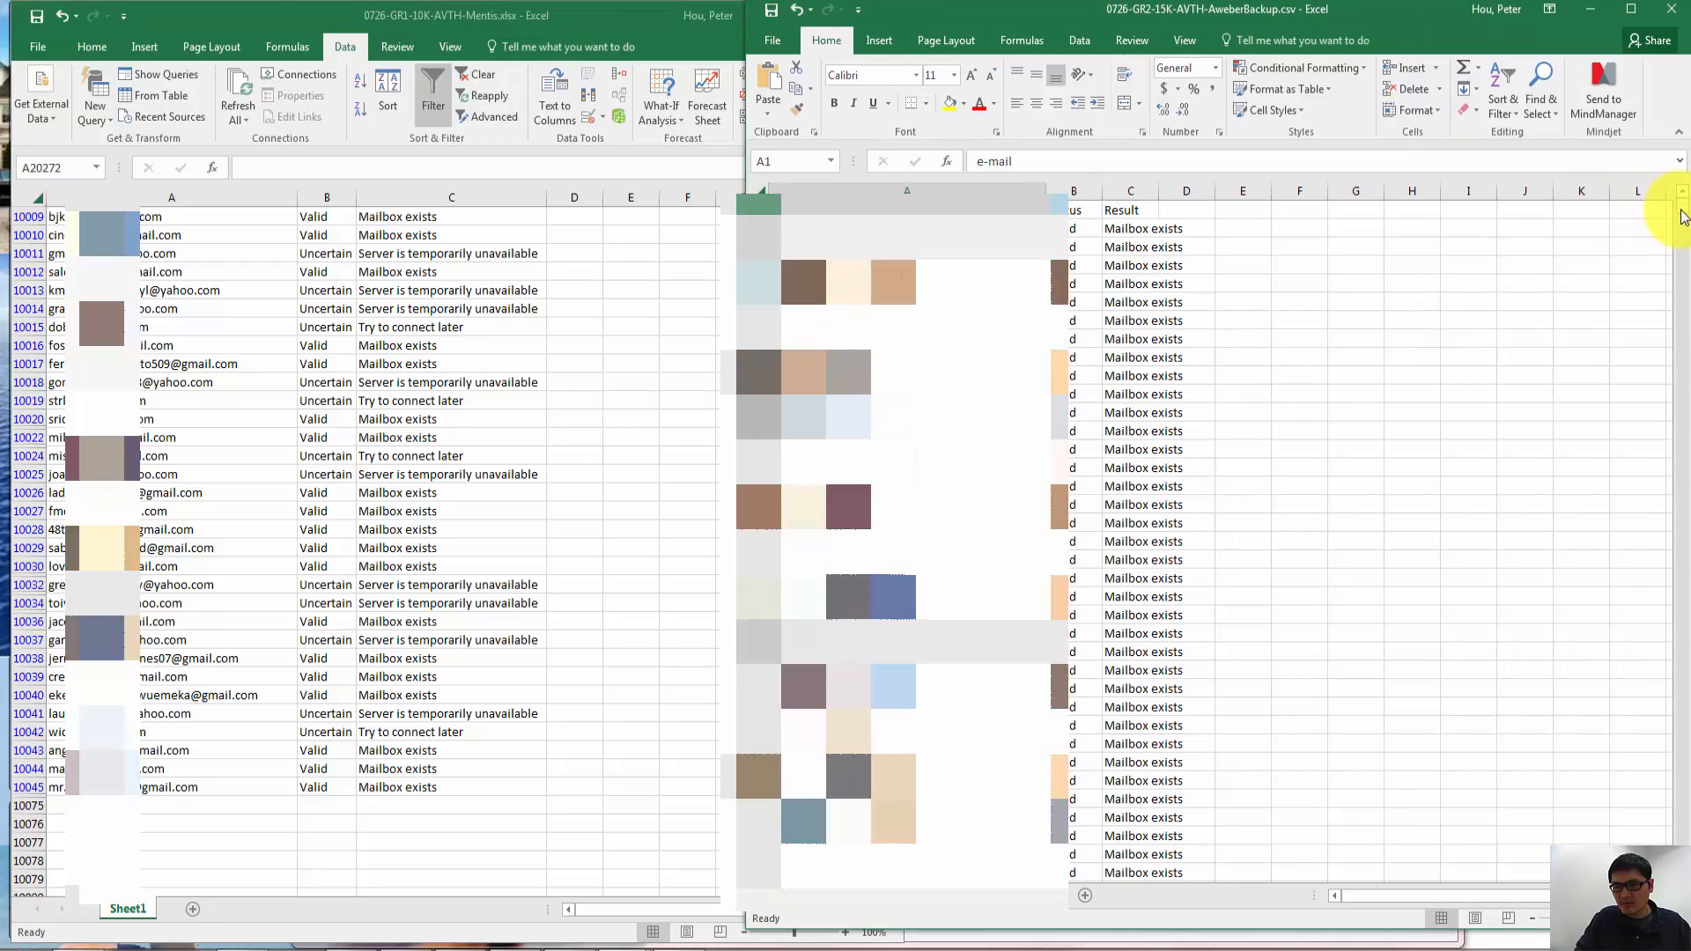
drag(1681, 208, 1684, 841)
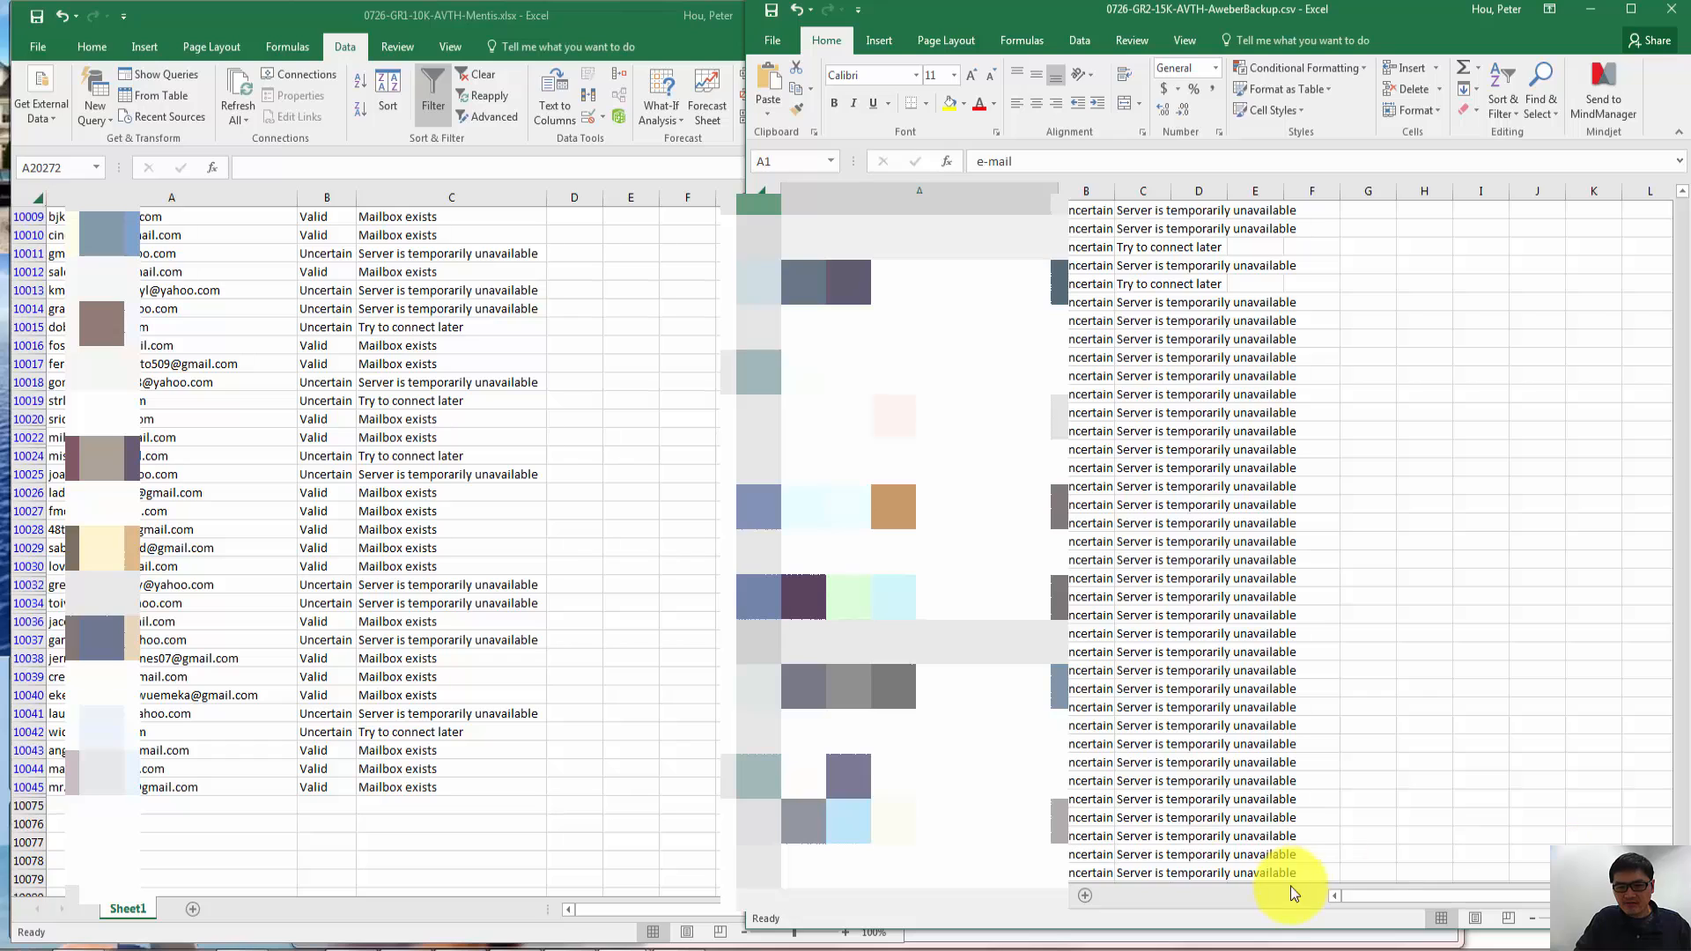
click(753, 781)
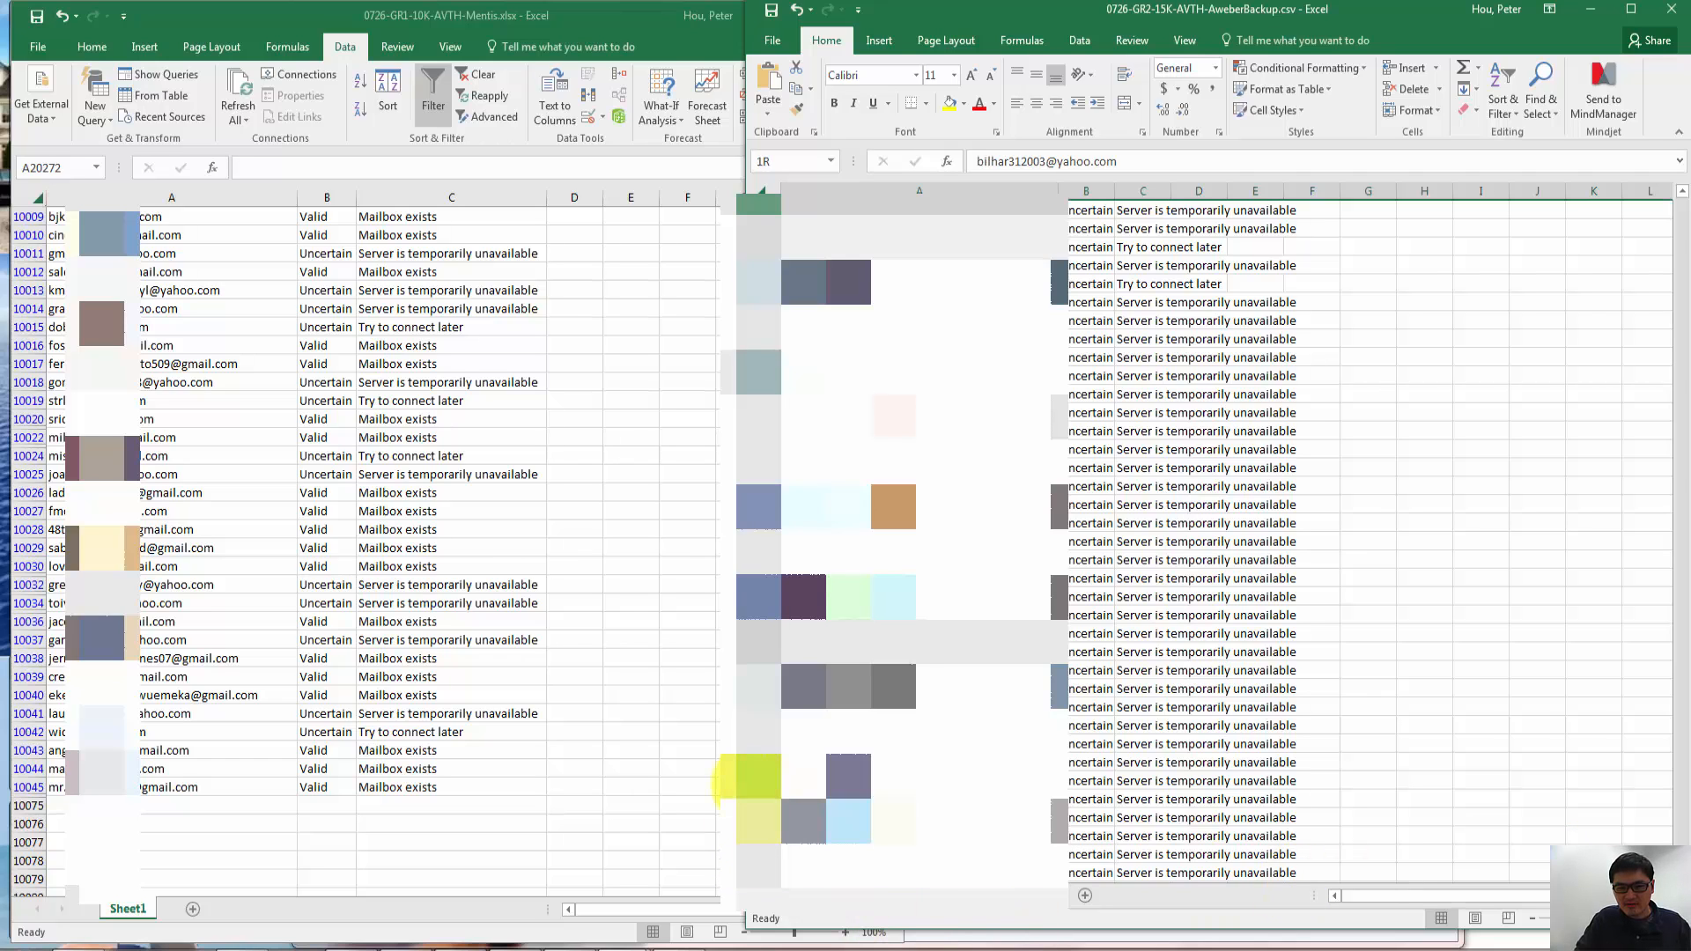
drag(748, 793, 897, 794)
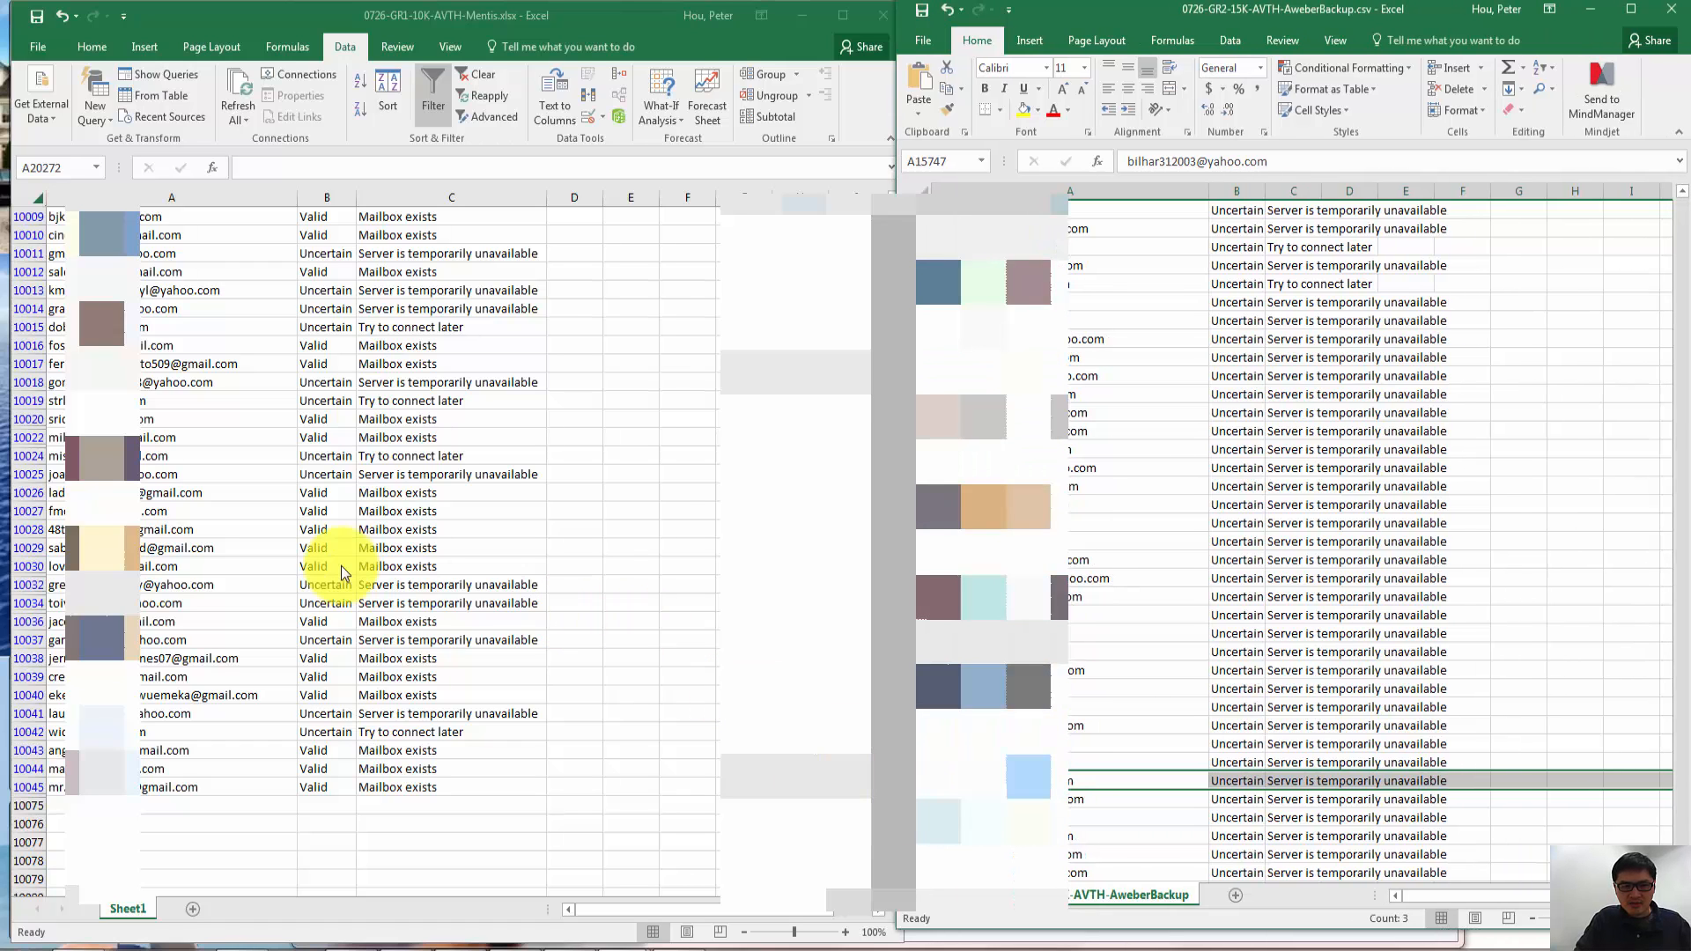
click(563, 478)
key(ctrl+a)
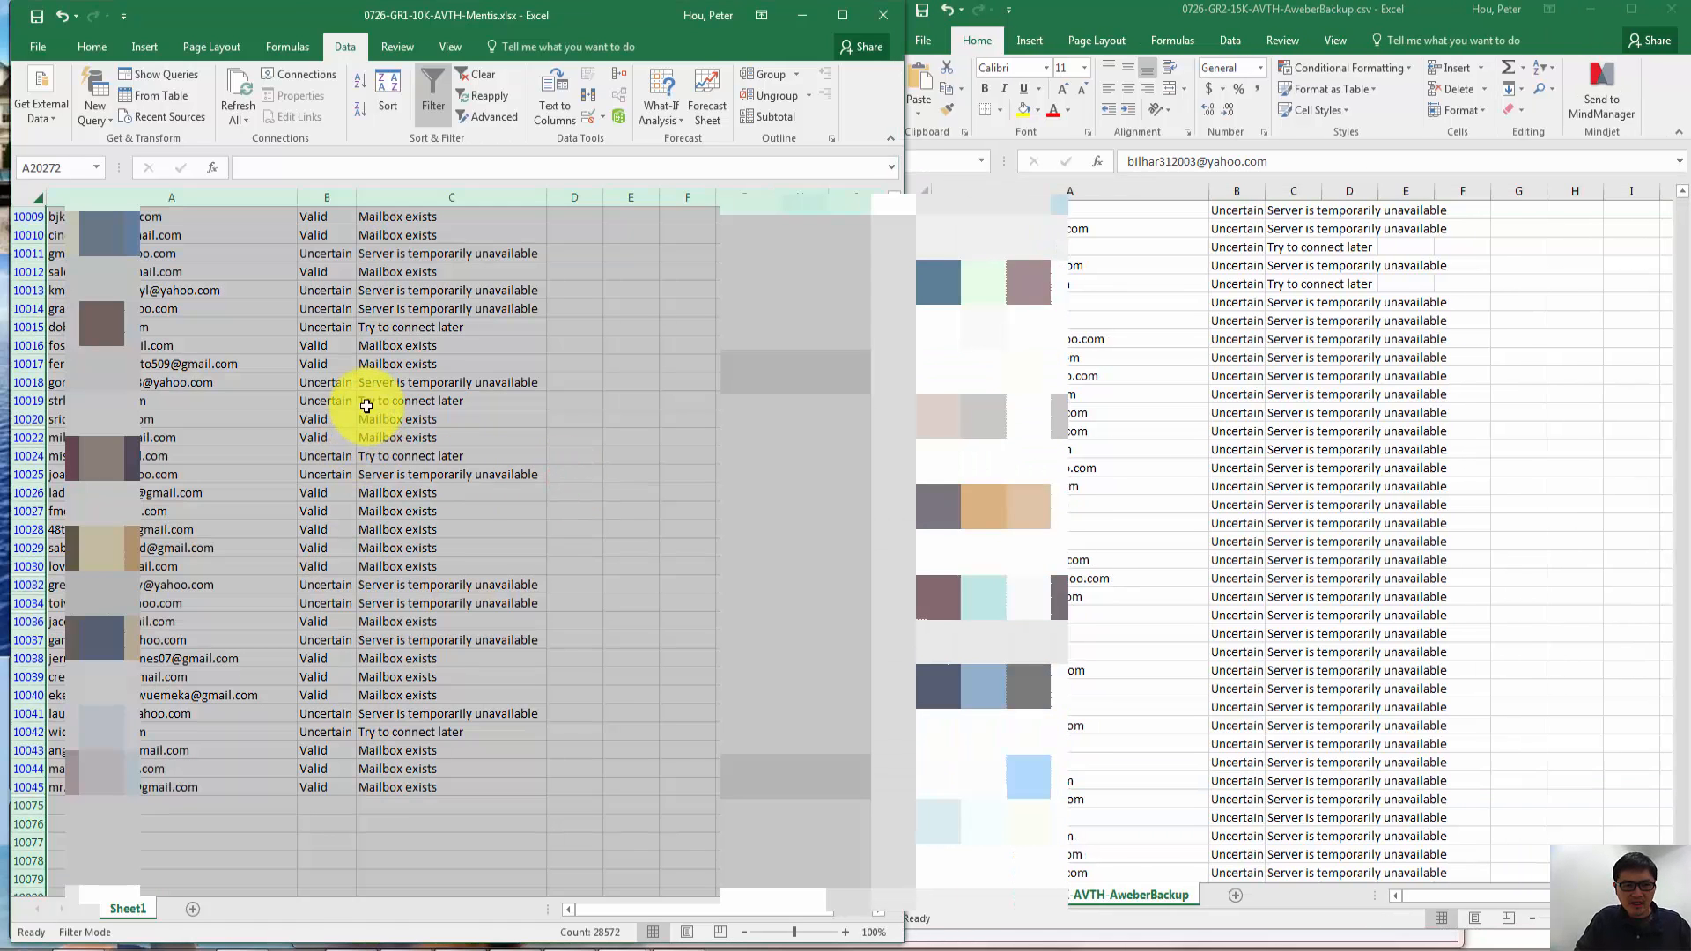
click(943, 458)
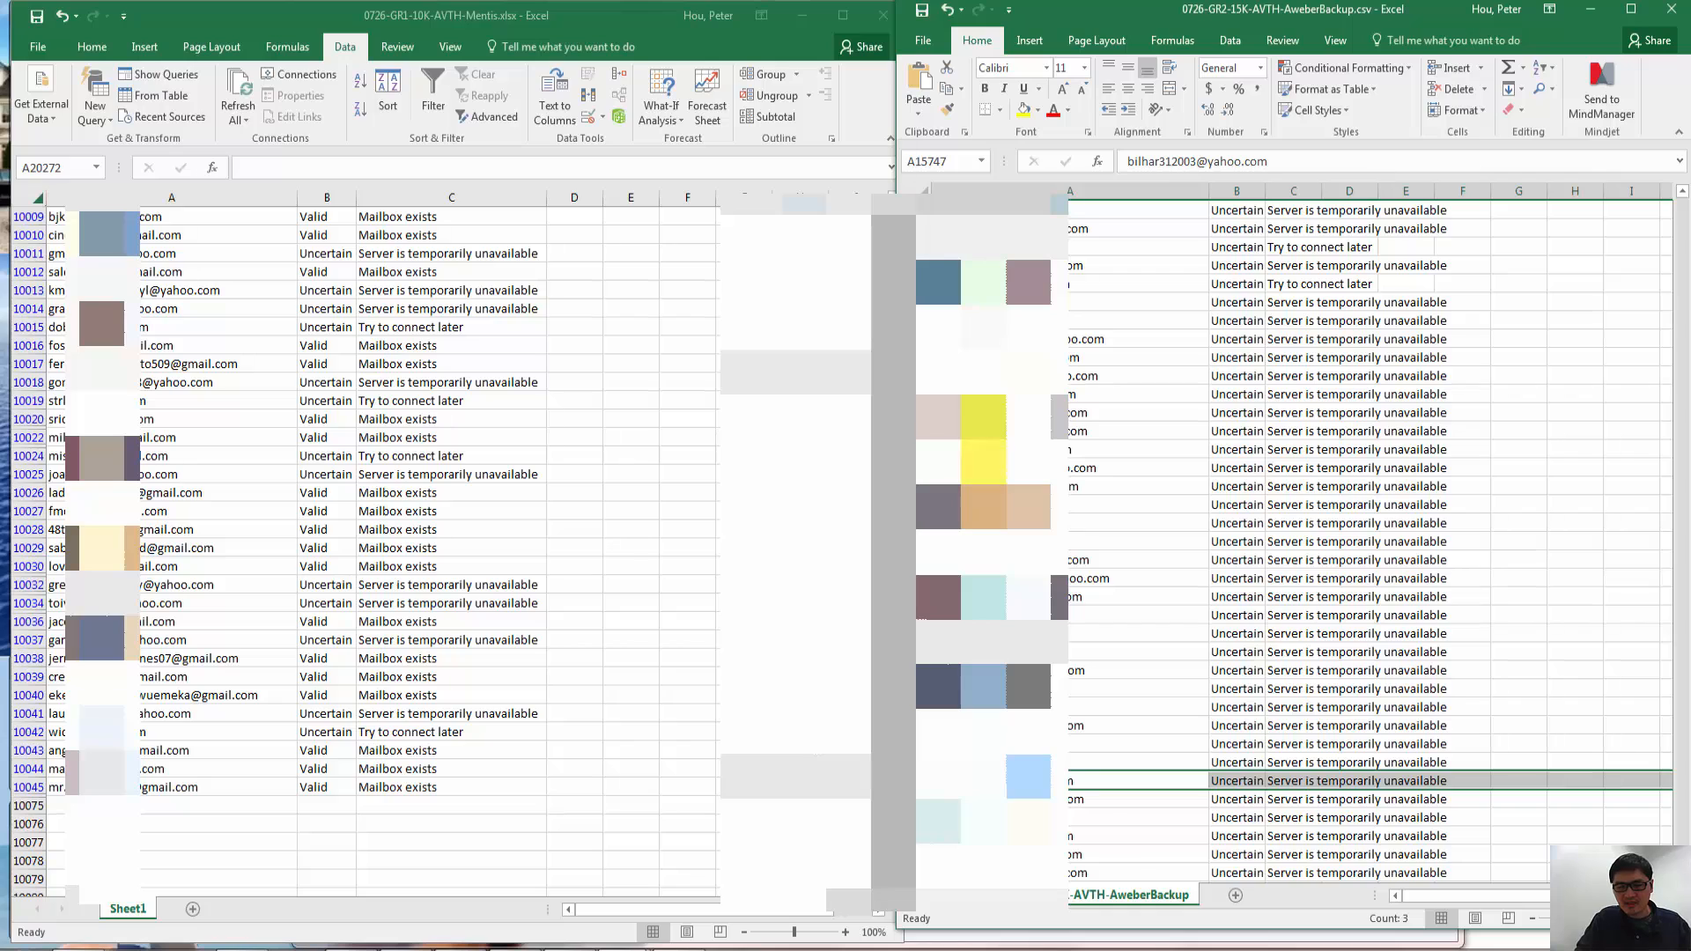
click(1069, 449)
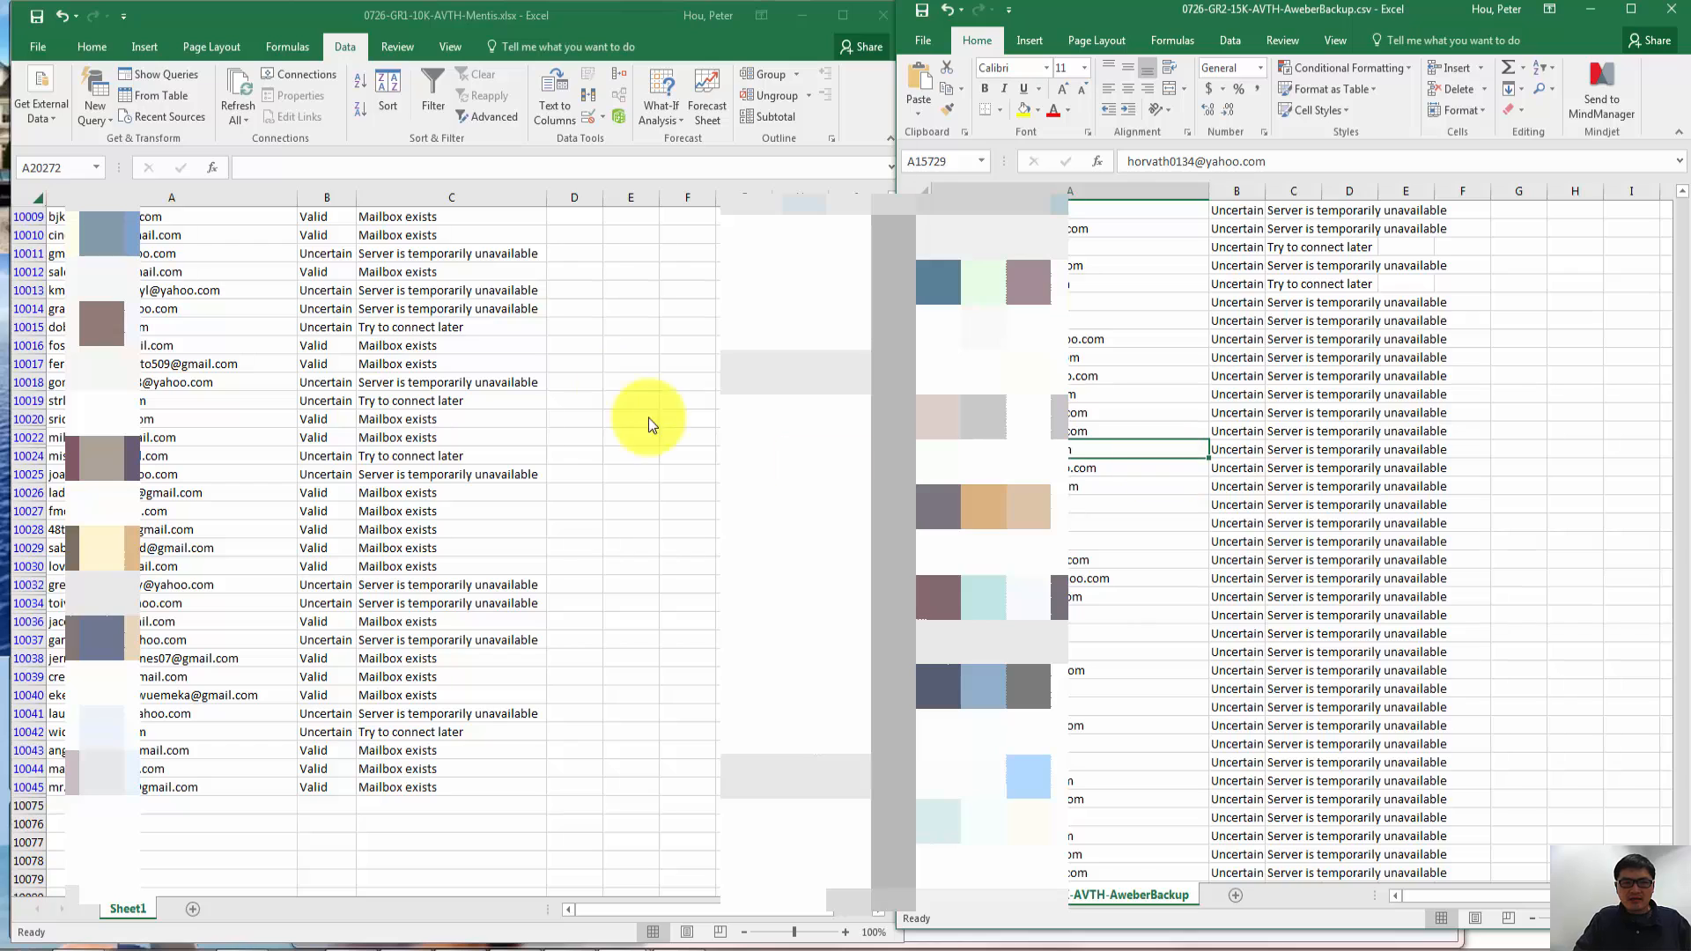
click(621, 384)
key(ctrl+a)
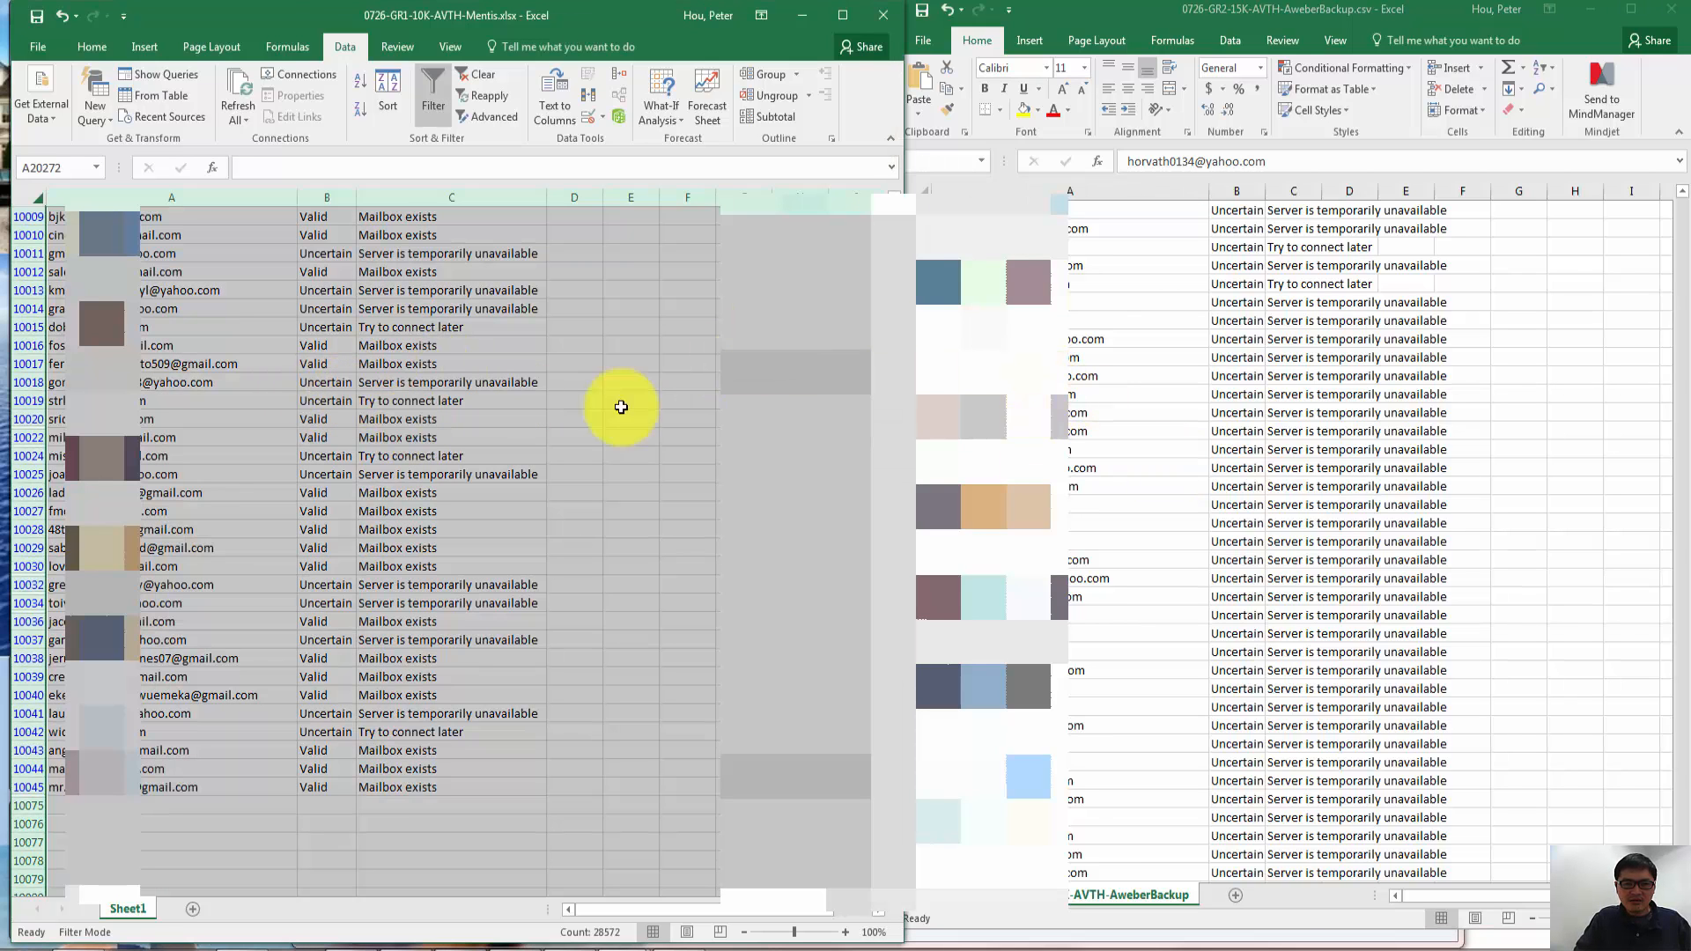
click(101, 438)
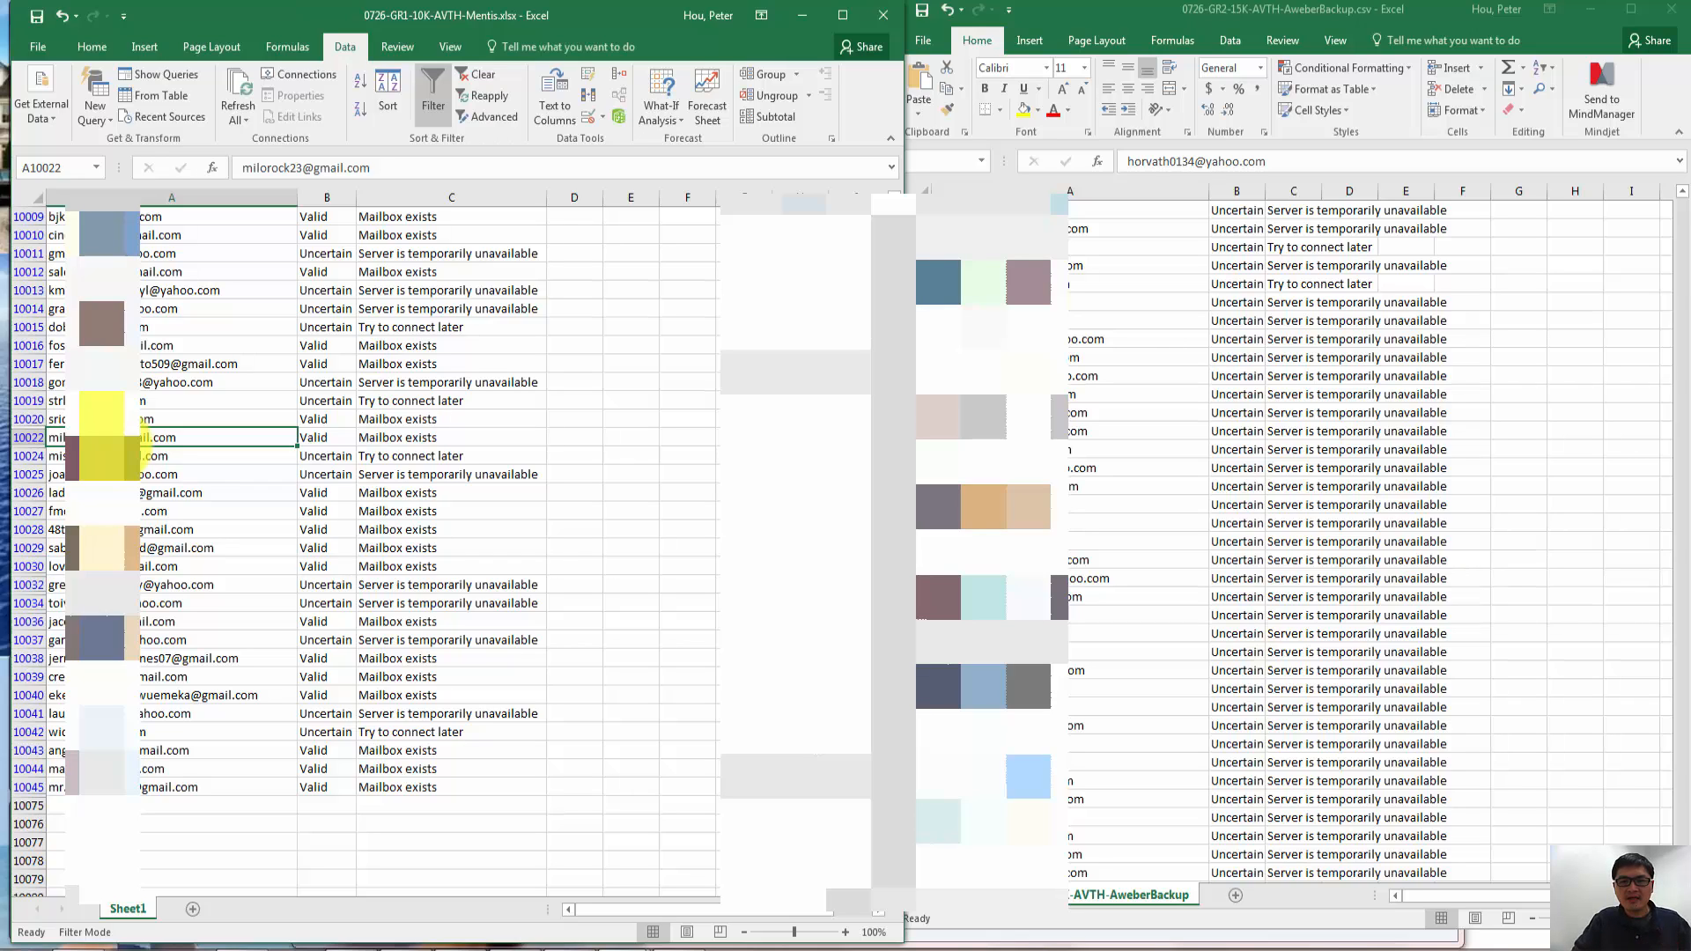
- Dismiss the Windows performance prompt by keeping the current setting and not showing the prompt again
click(986, 450)
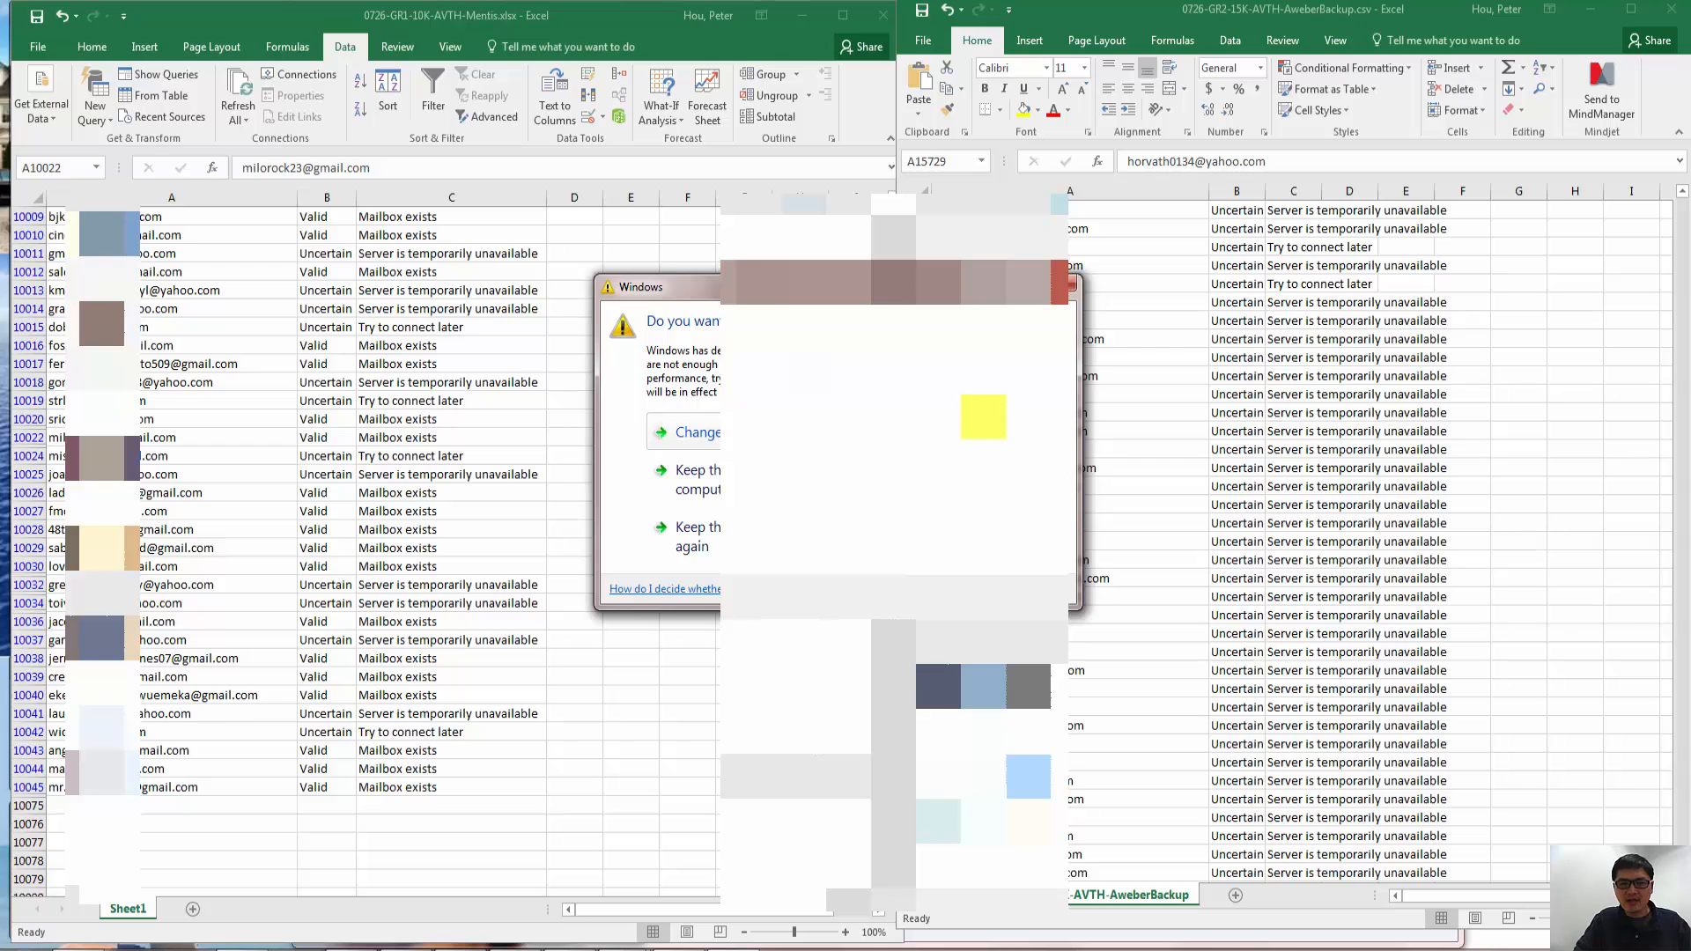
click(801, 534)
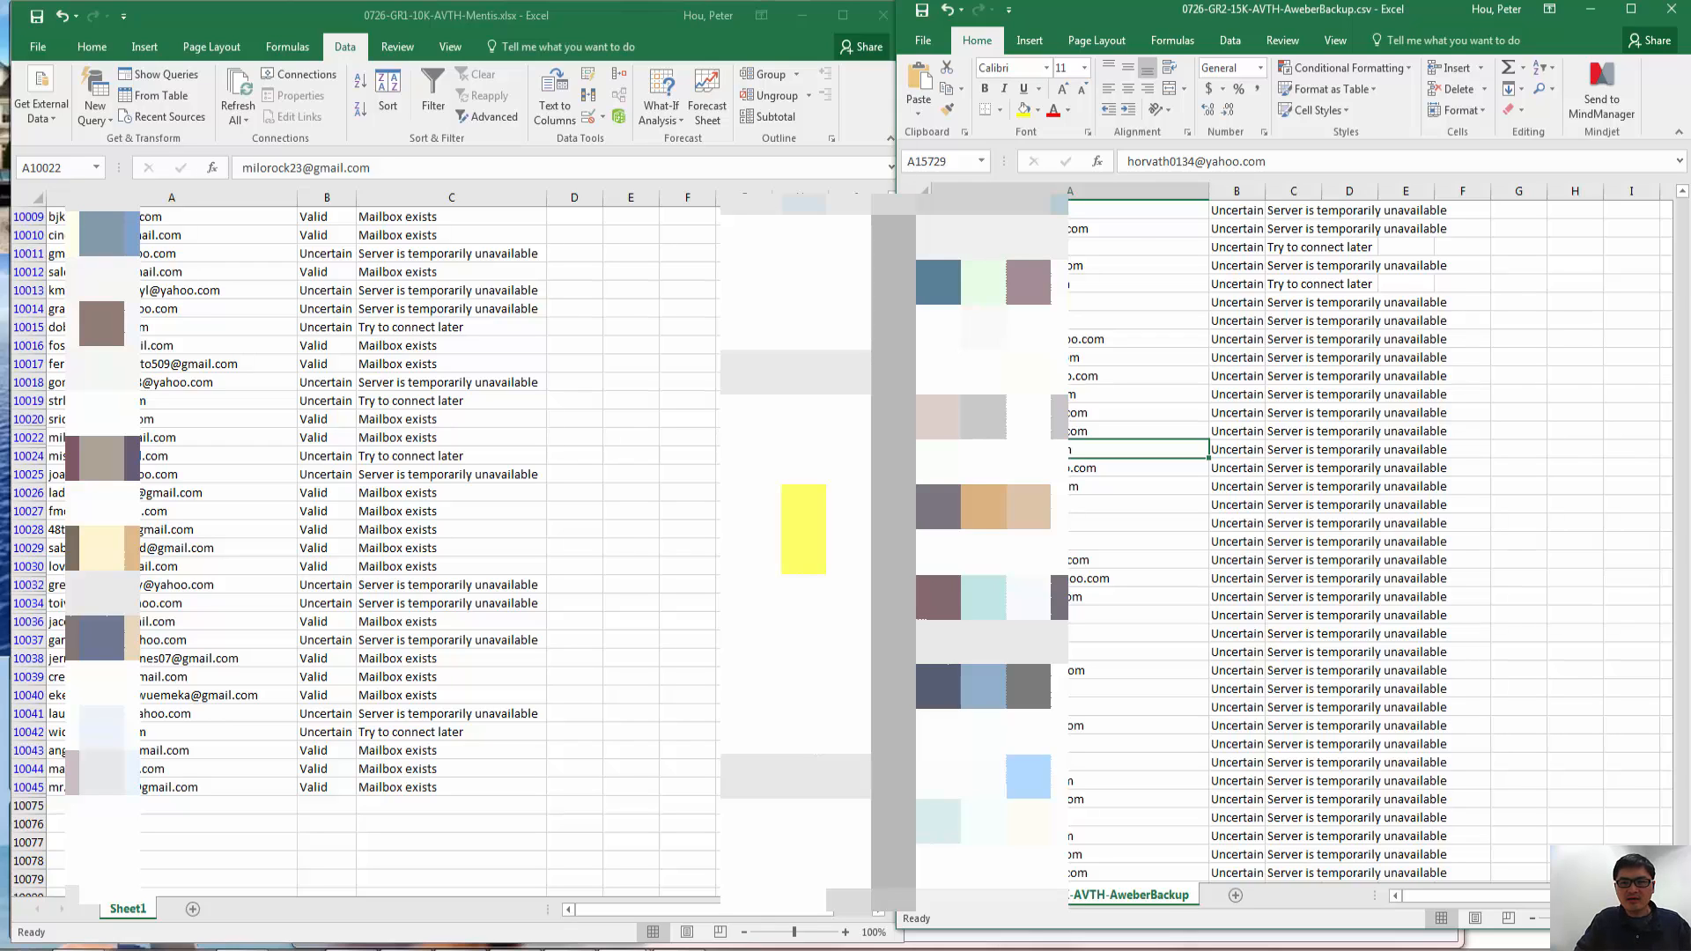
- Select the AweberBackup data from its last row up to the header, A1:D15752, and copy it
click(1029, 486)
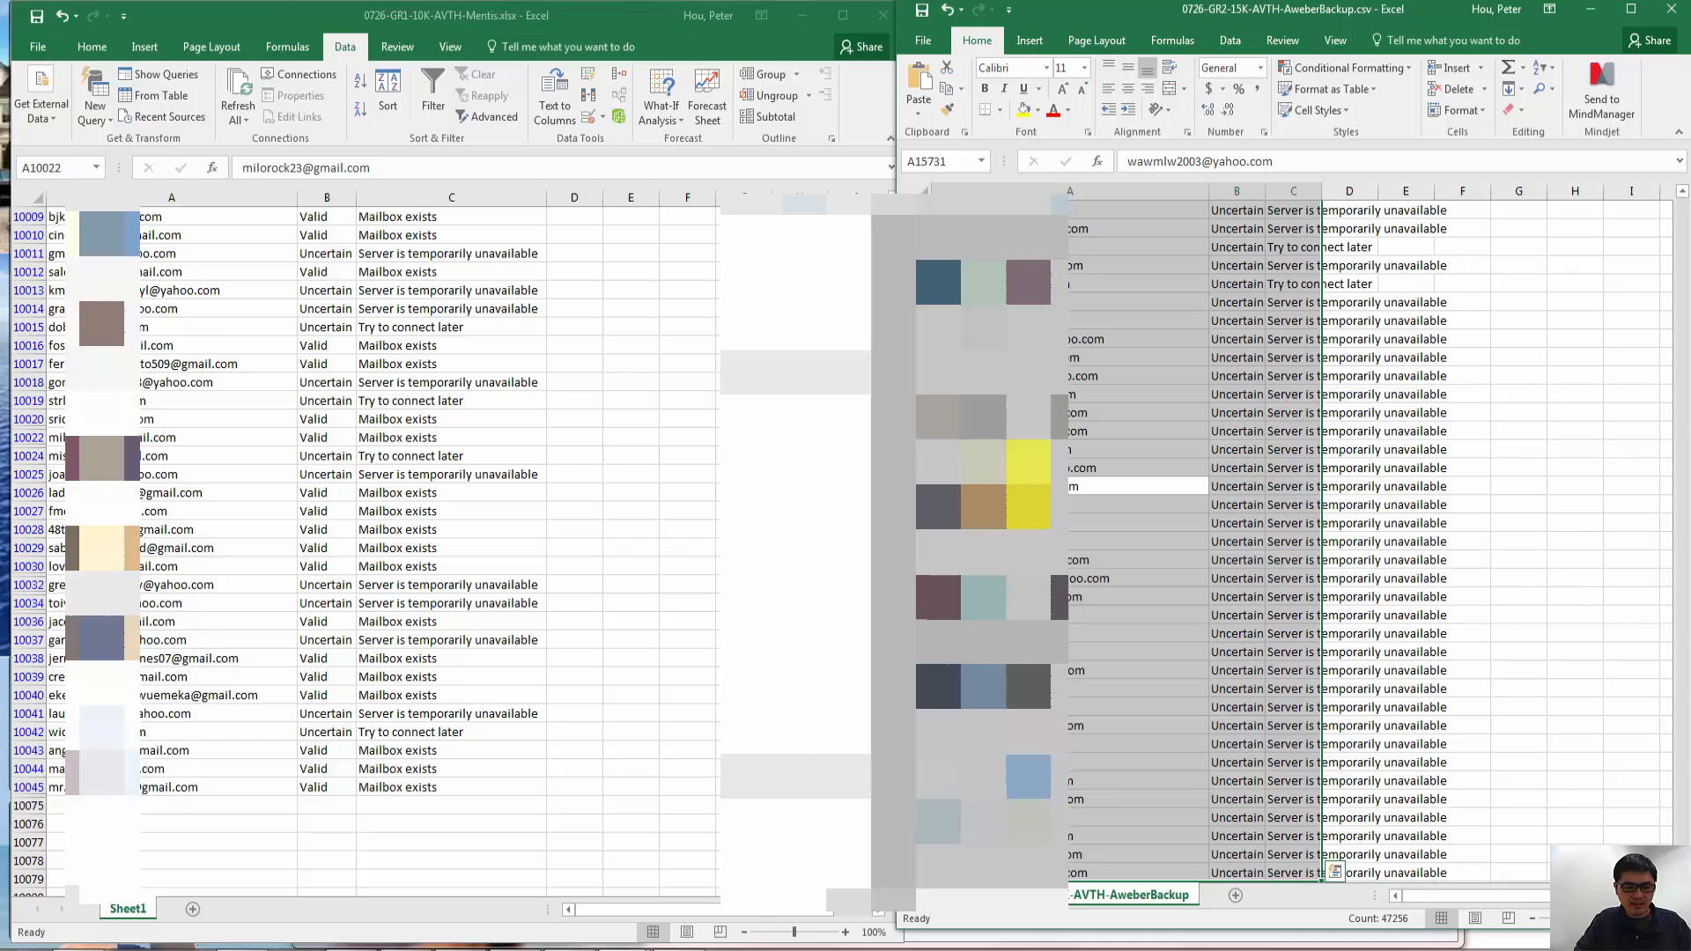
key(ctrl+a)
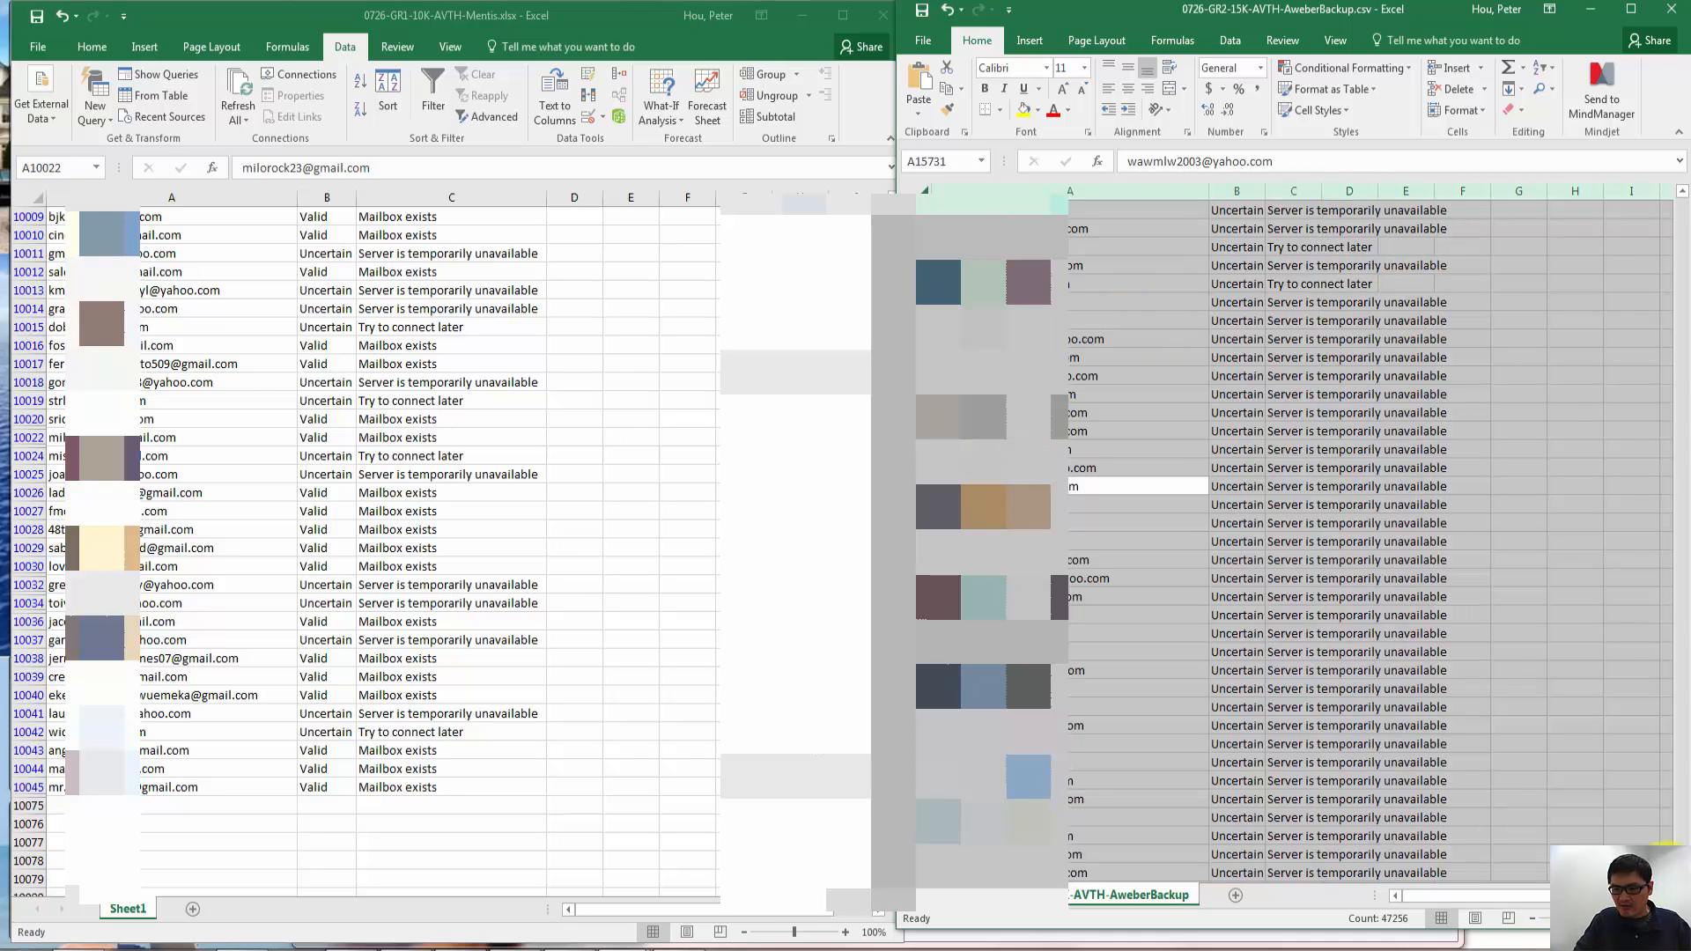
scroll(1293, 545, down, 3)
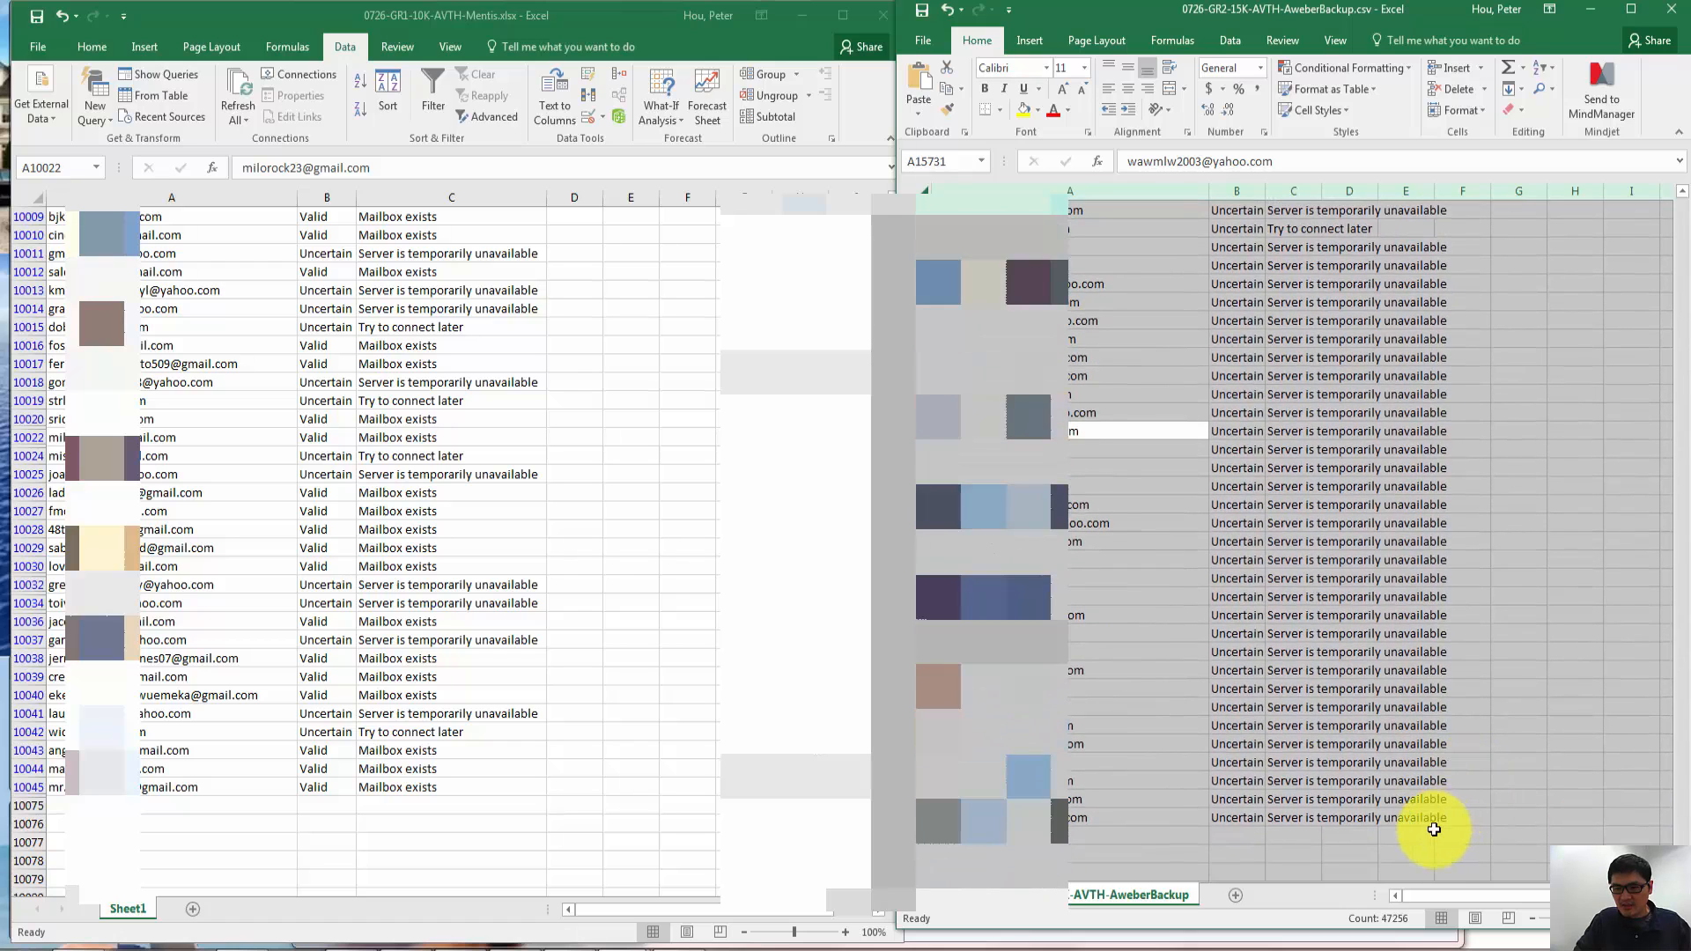
click(1432, 820)
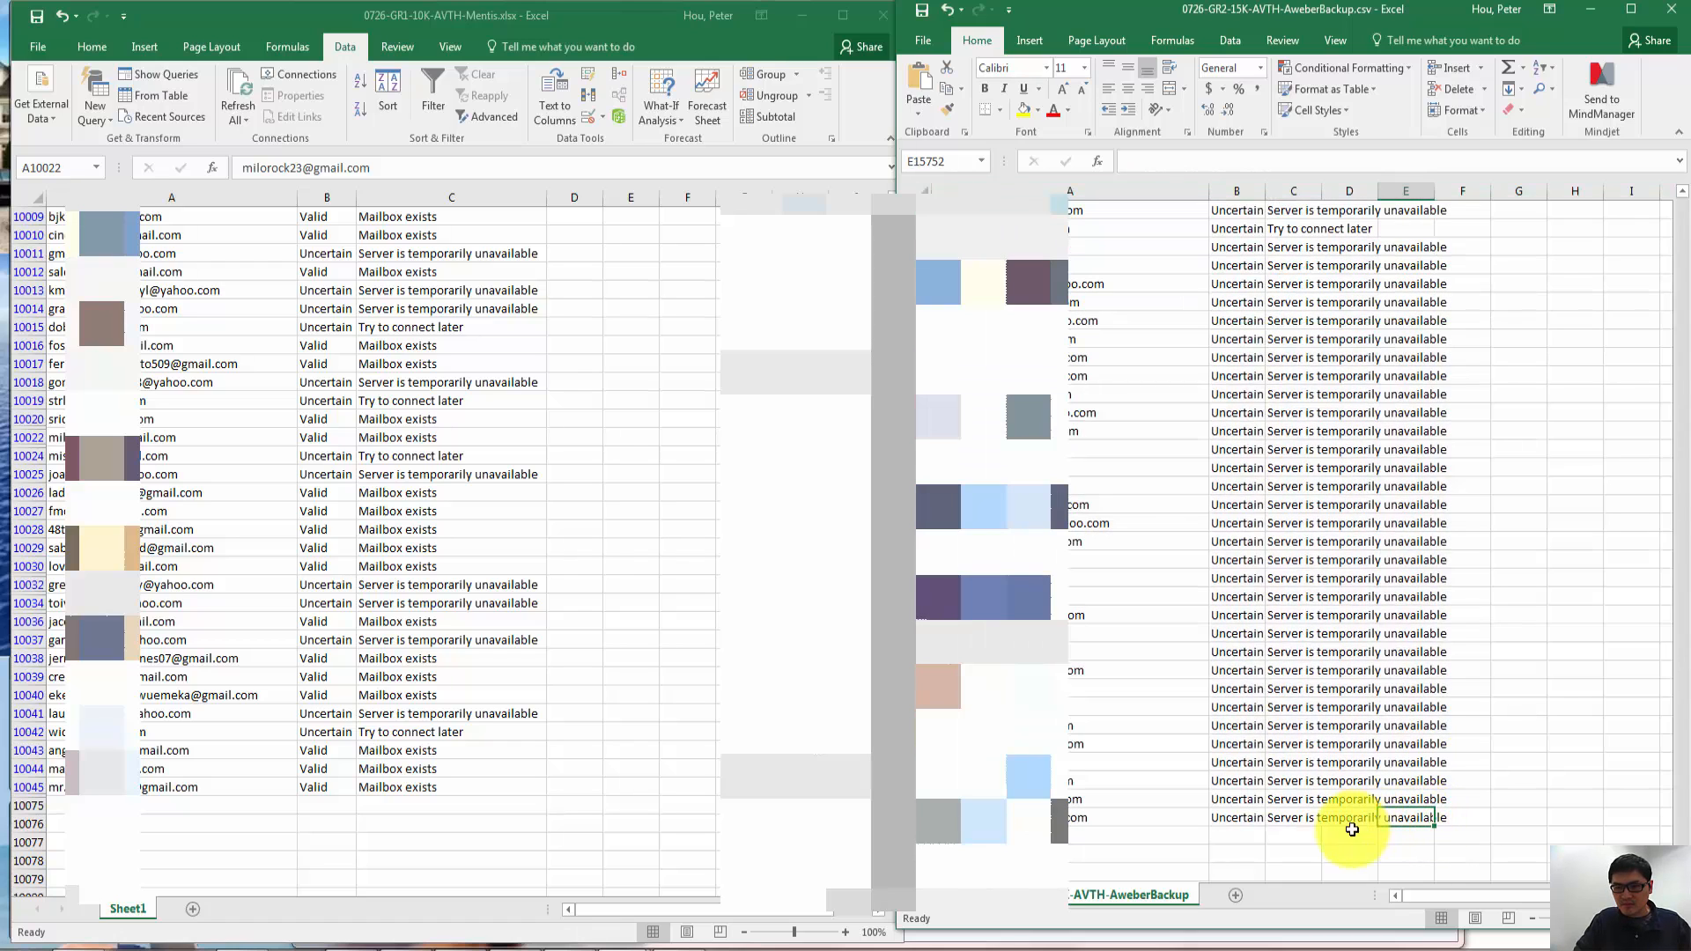
drag(1338, 822, 983, 304)
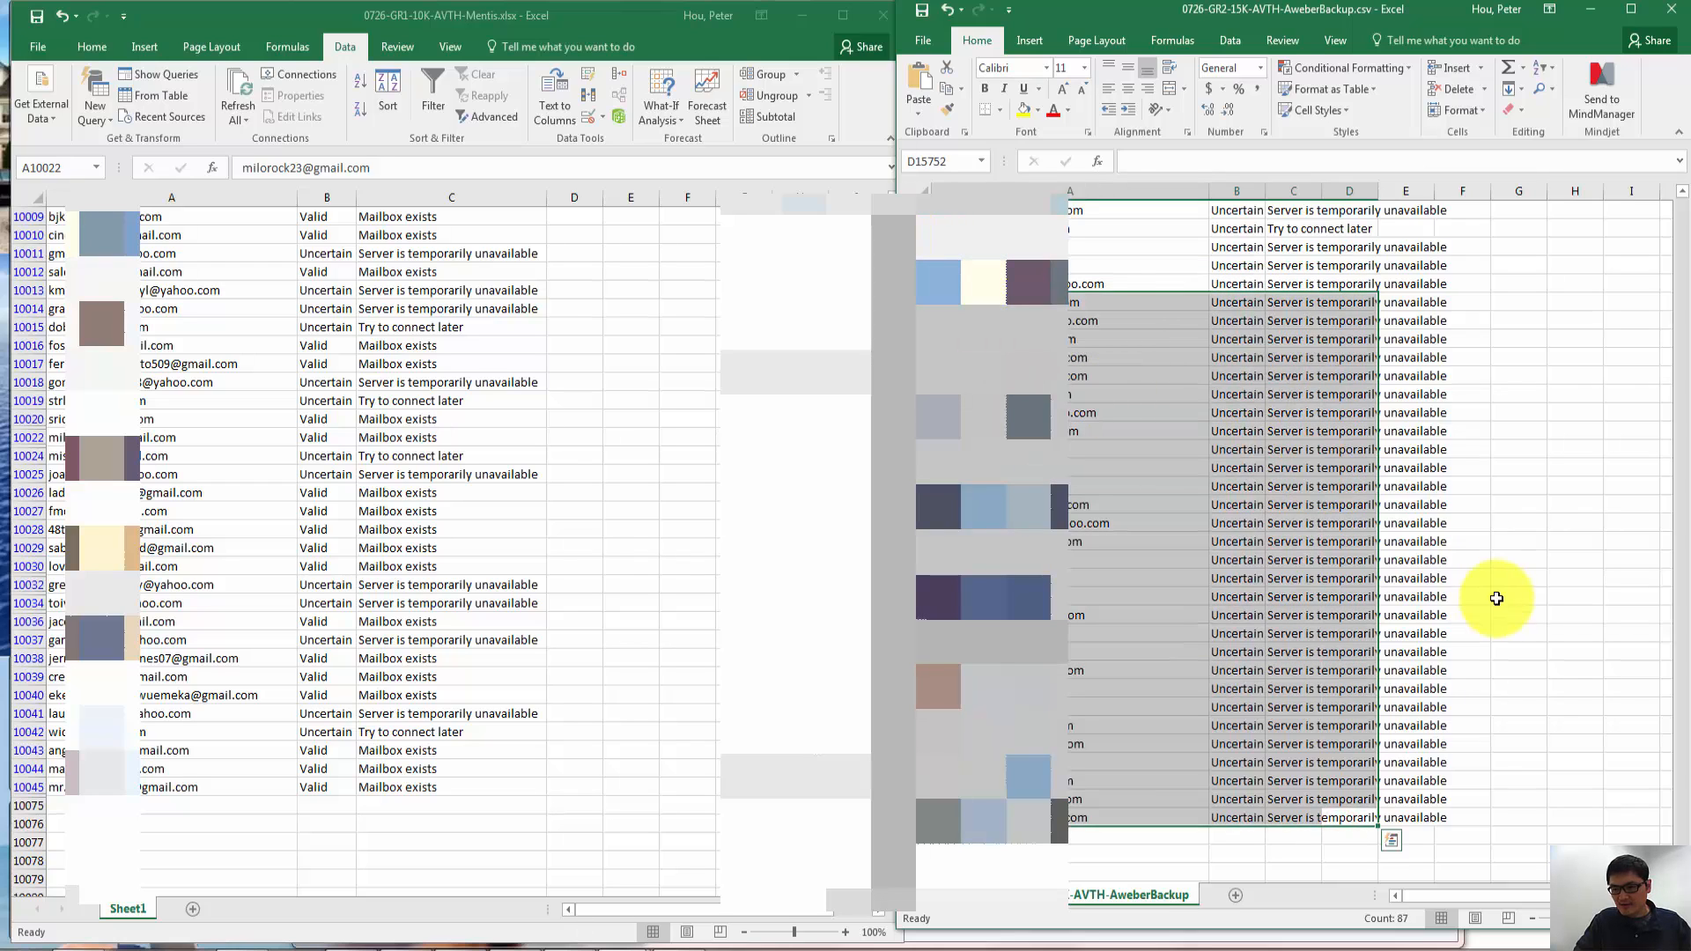
drag(1681, 860, 1675, 148)
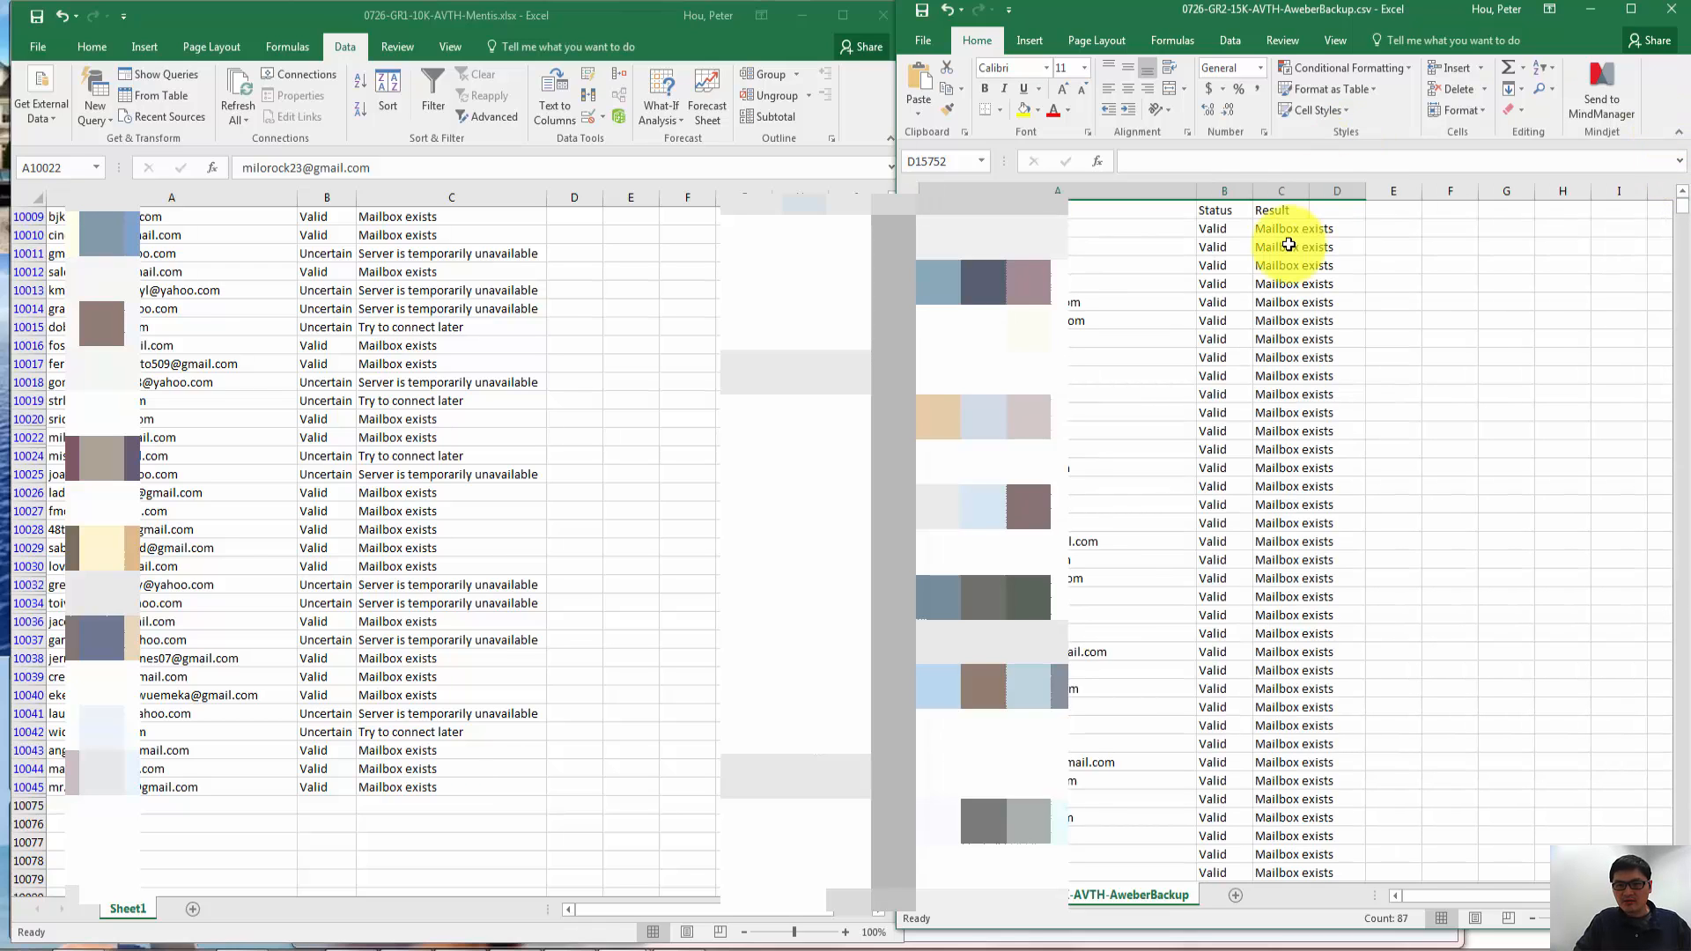
shift+click(947, 214)
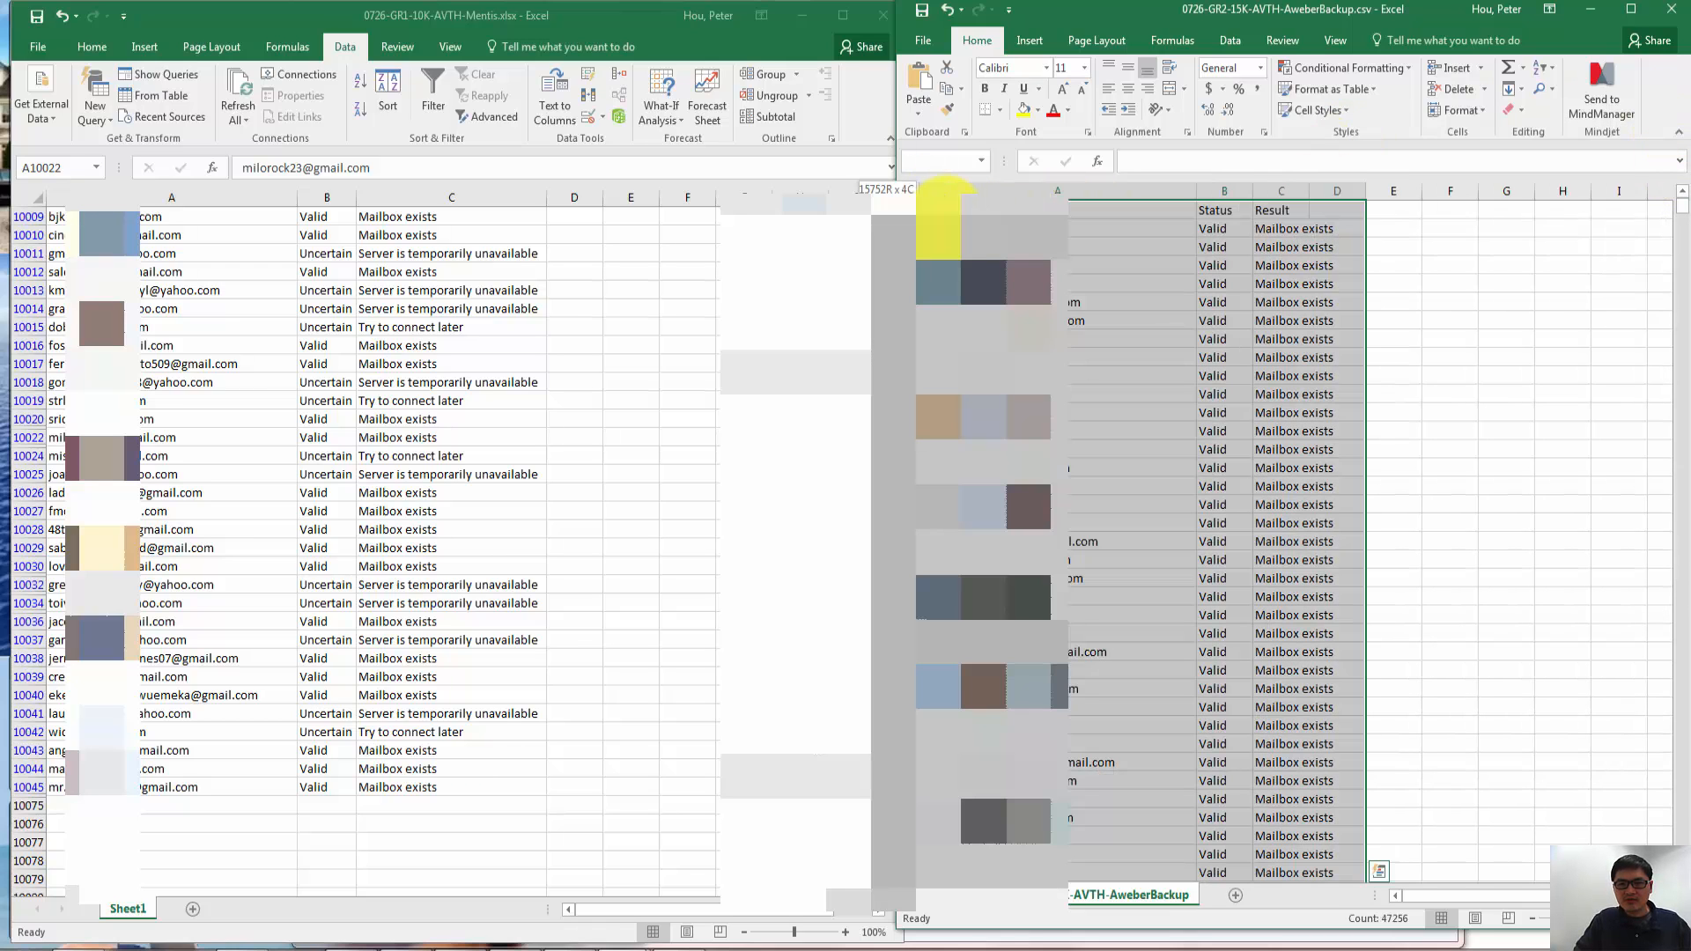
key(ctrl+c)
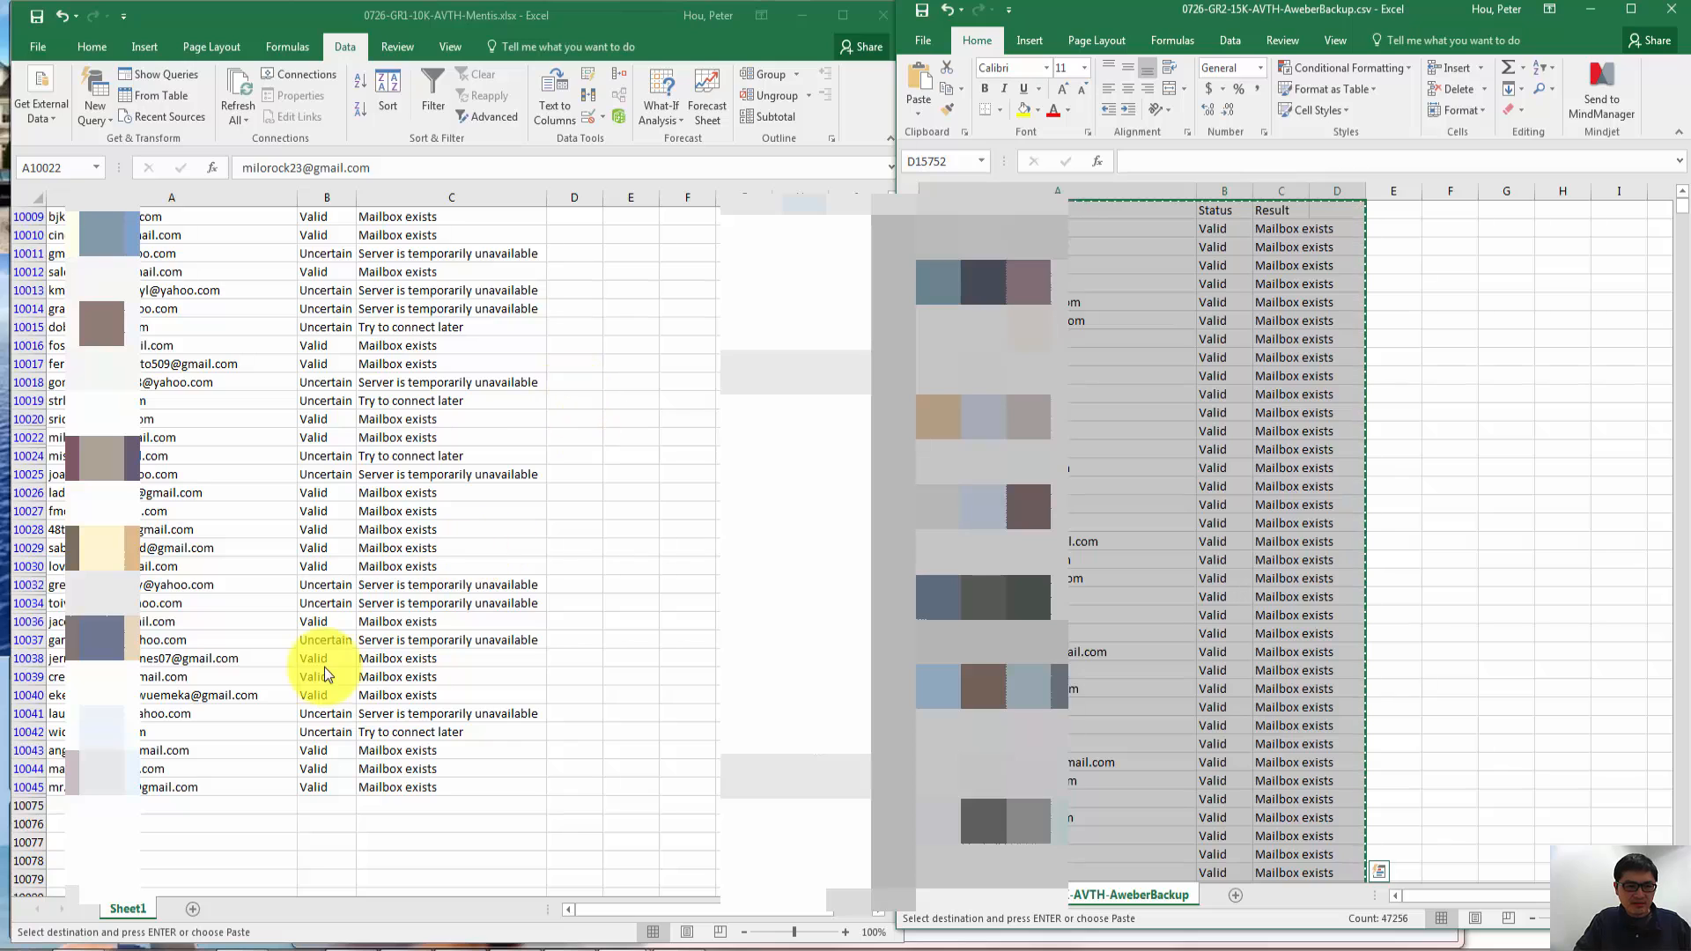
- Paste the copied AweberBackup rows below the Mentis list starting at A10076, and maximize the Mentis workbook window
click(141, 831)
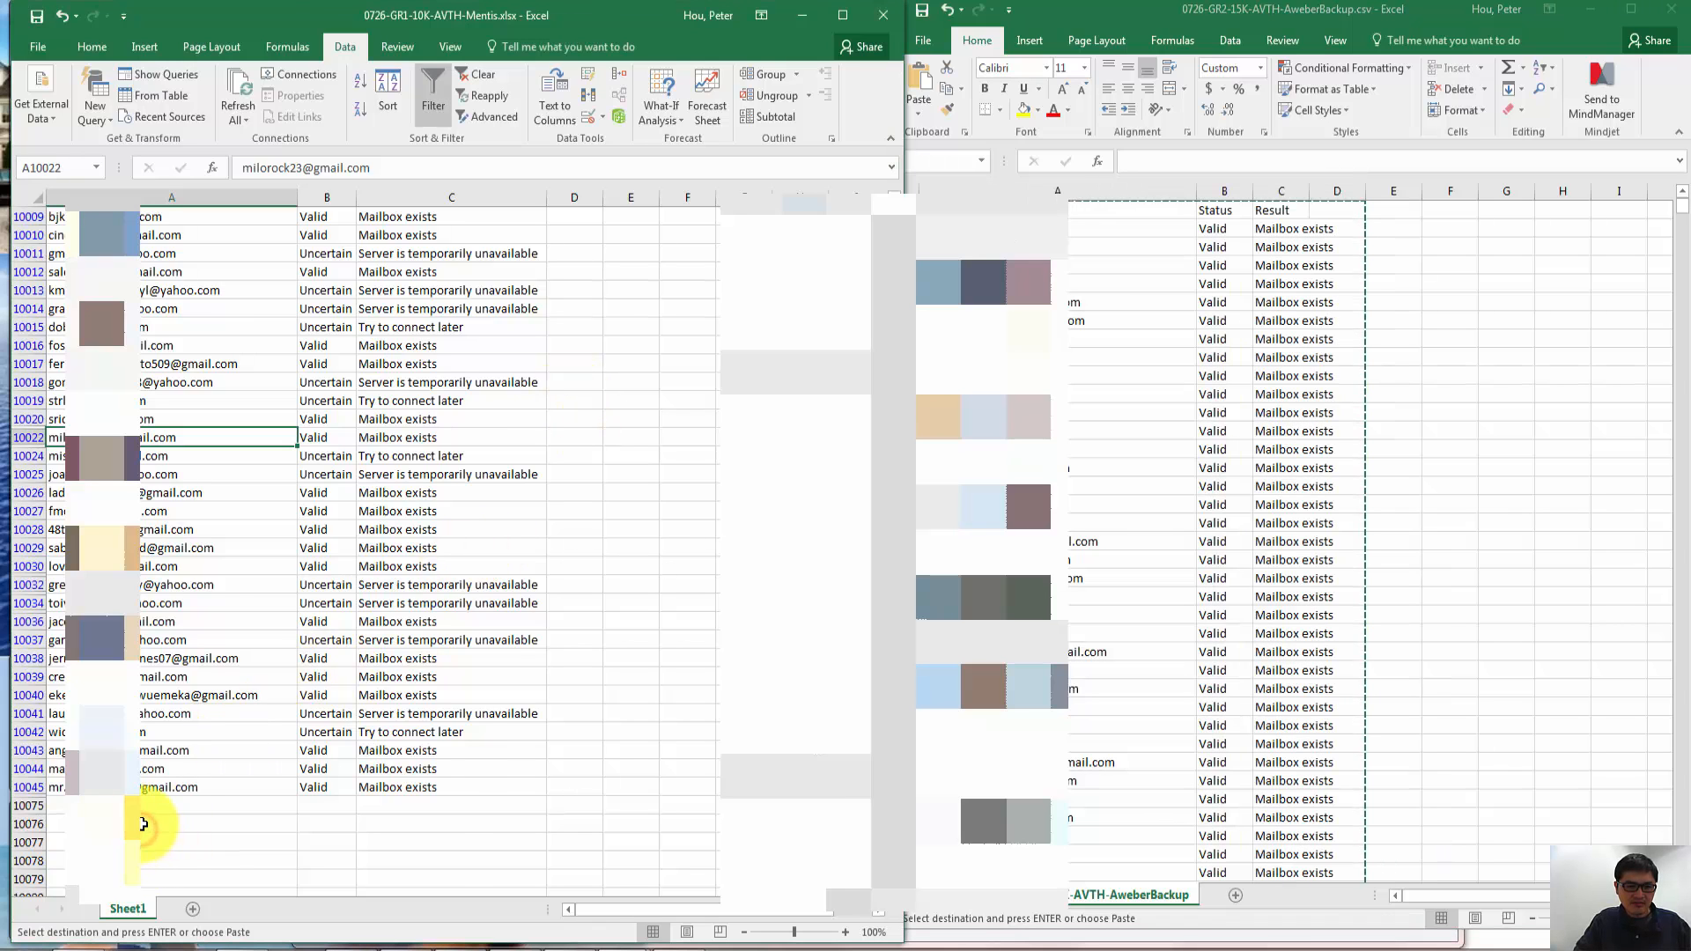
click(142, 824)
key(ctrl+v)
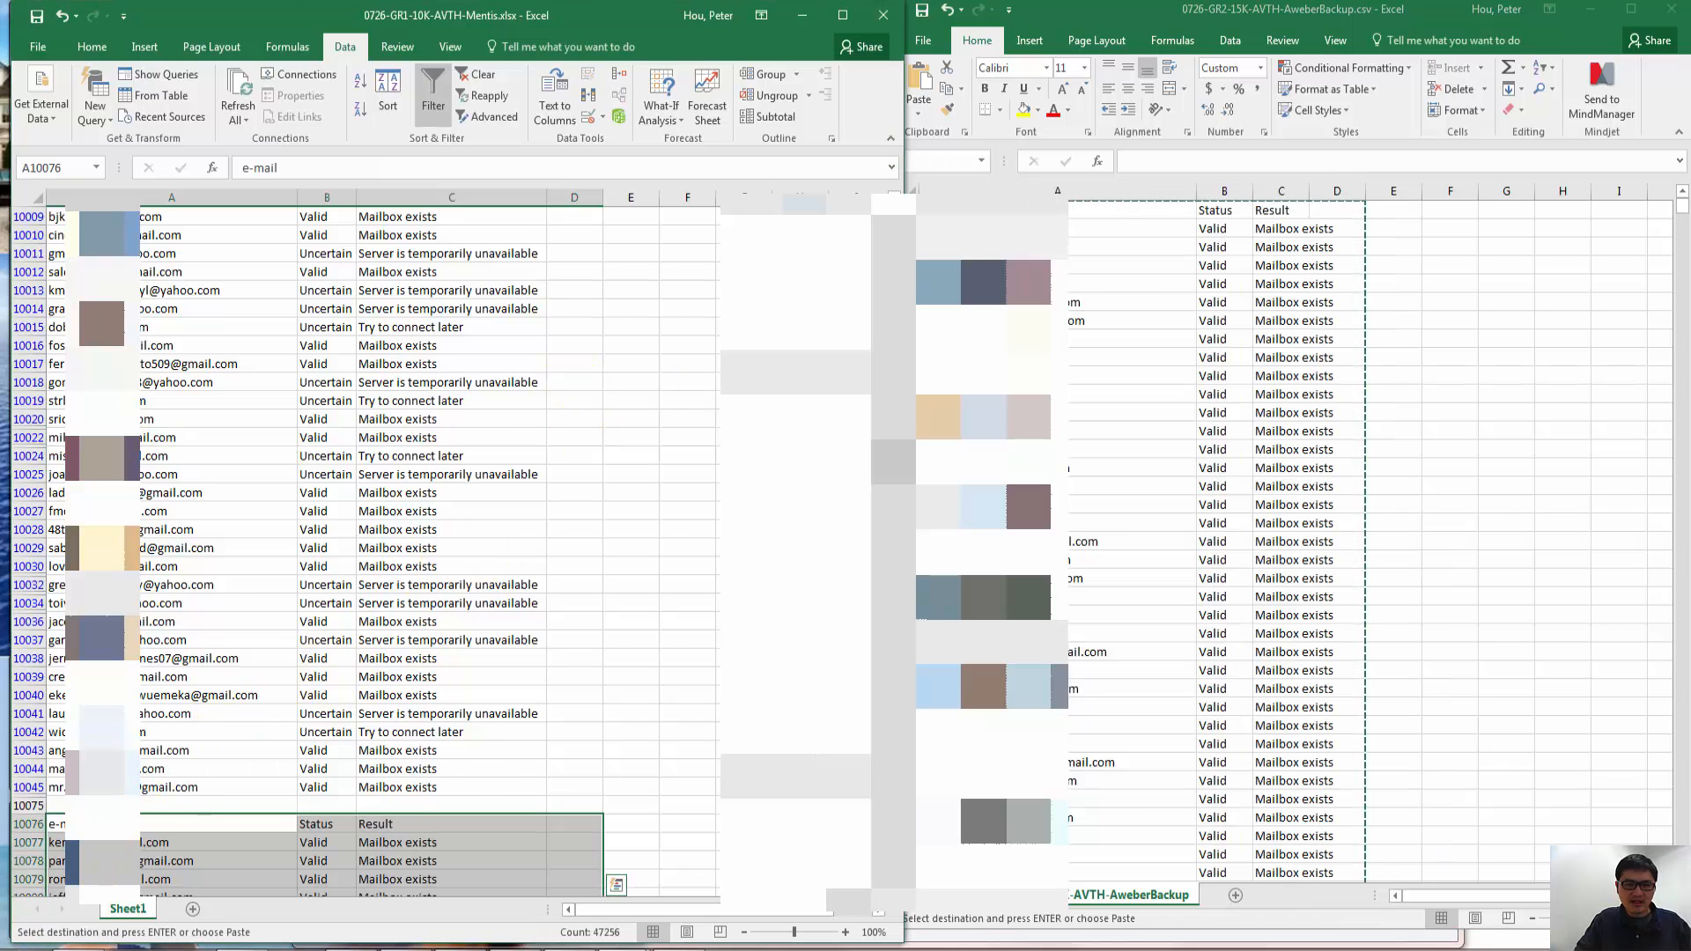
click(844, 24)
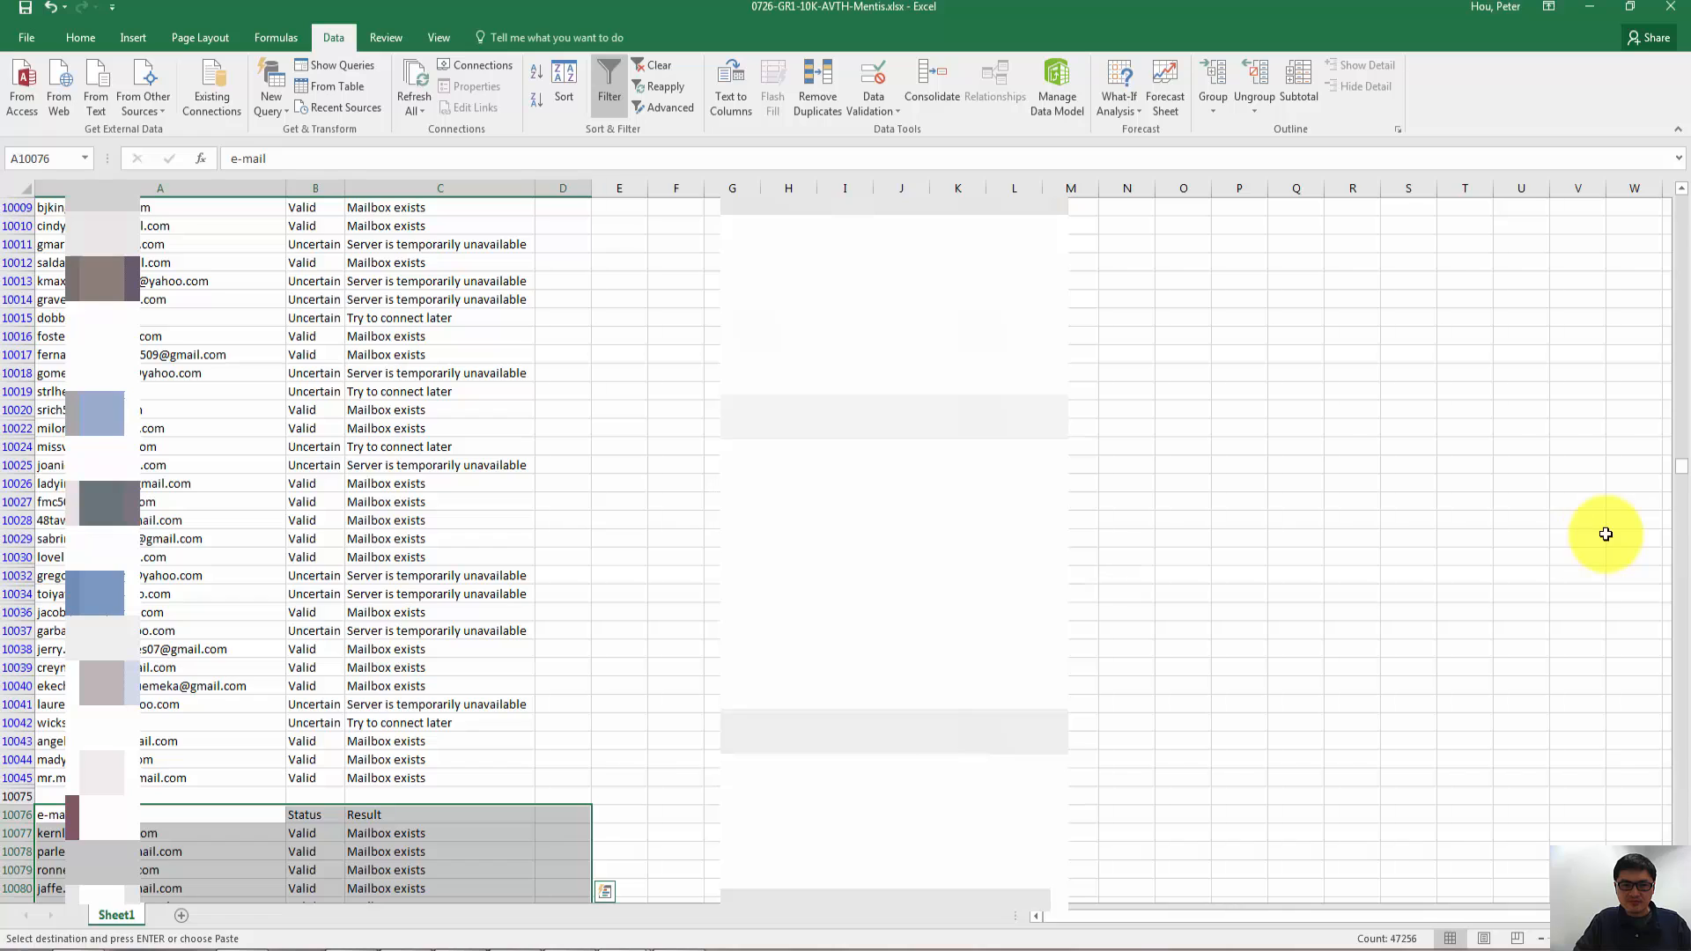
key(alt+Tab)
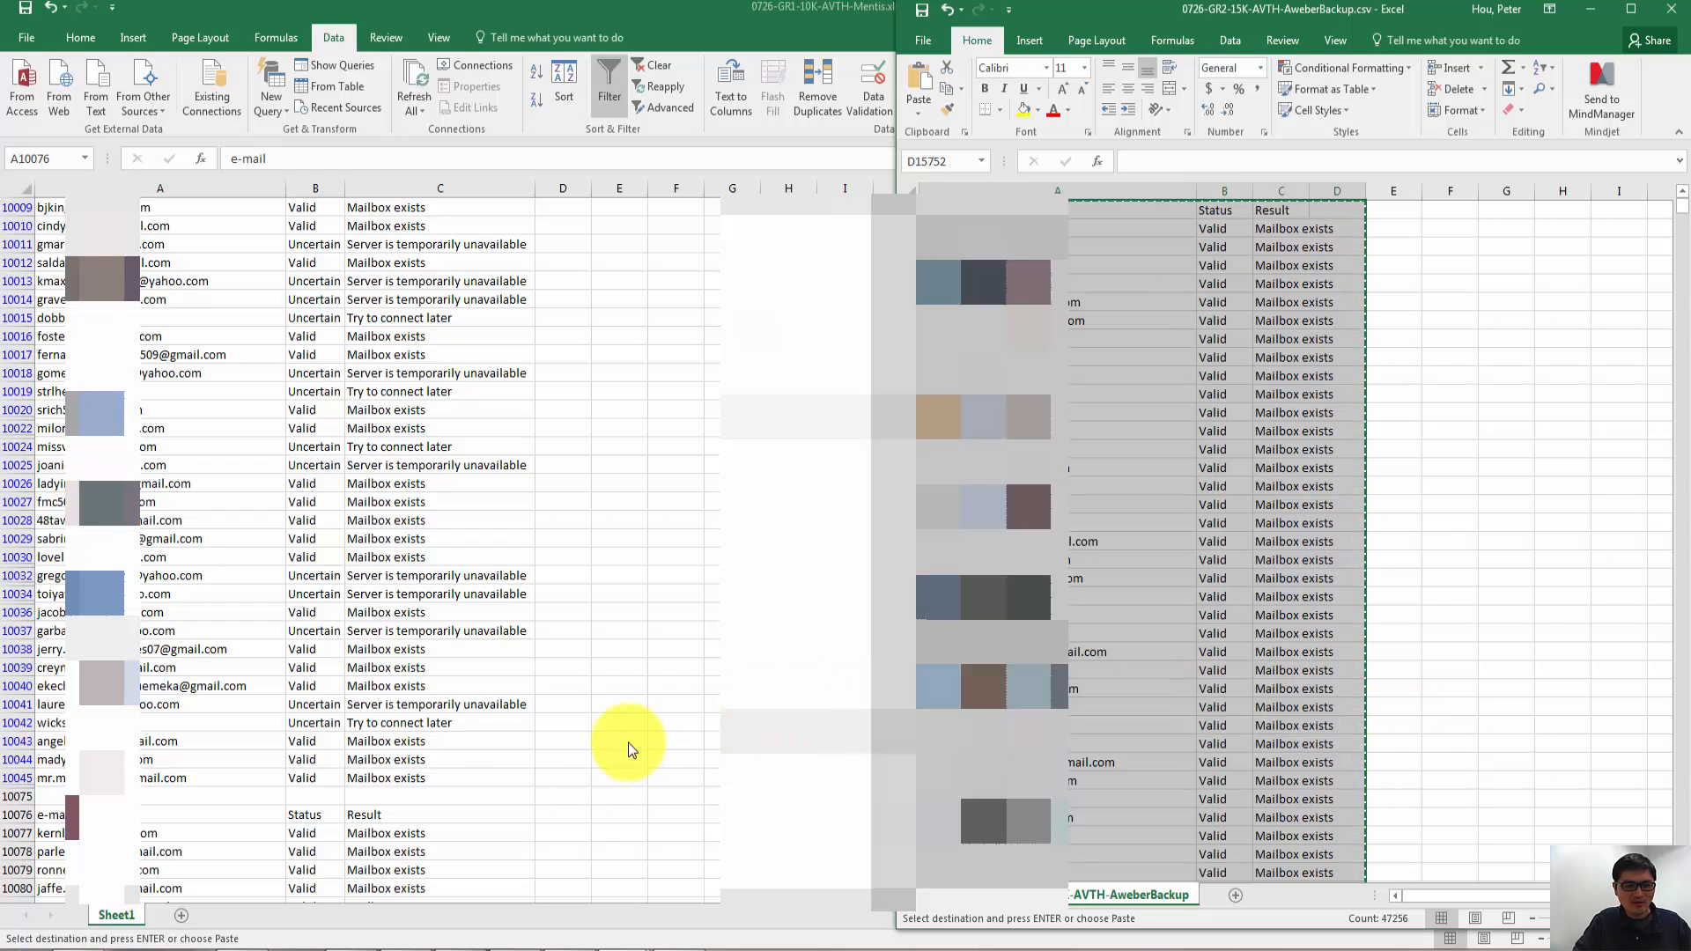
click(193, 800)
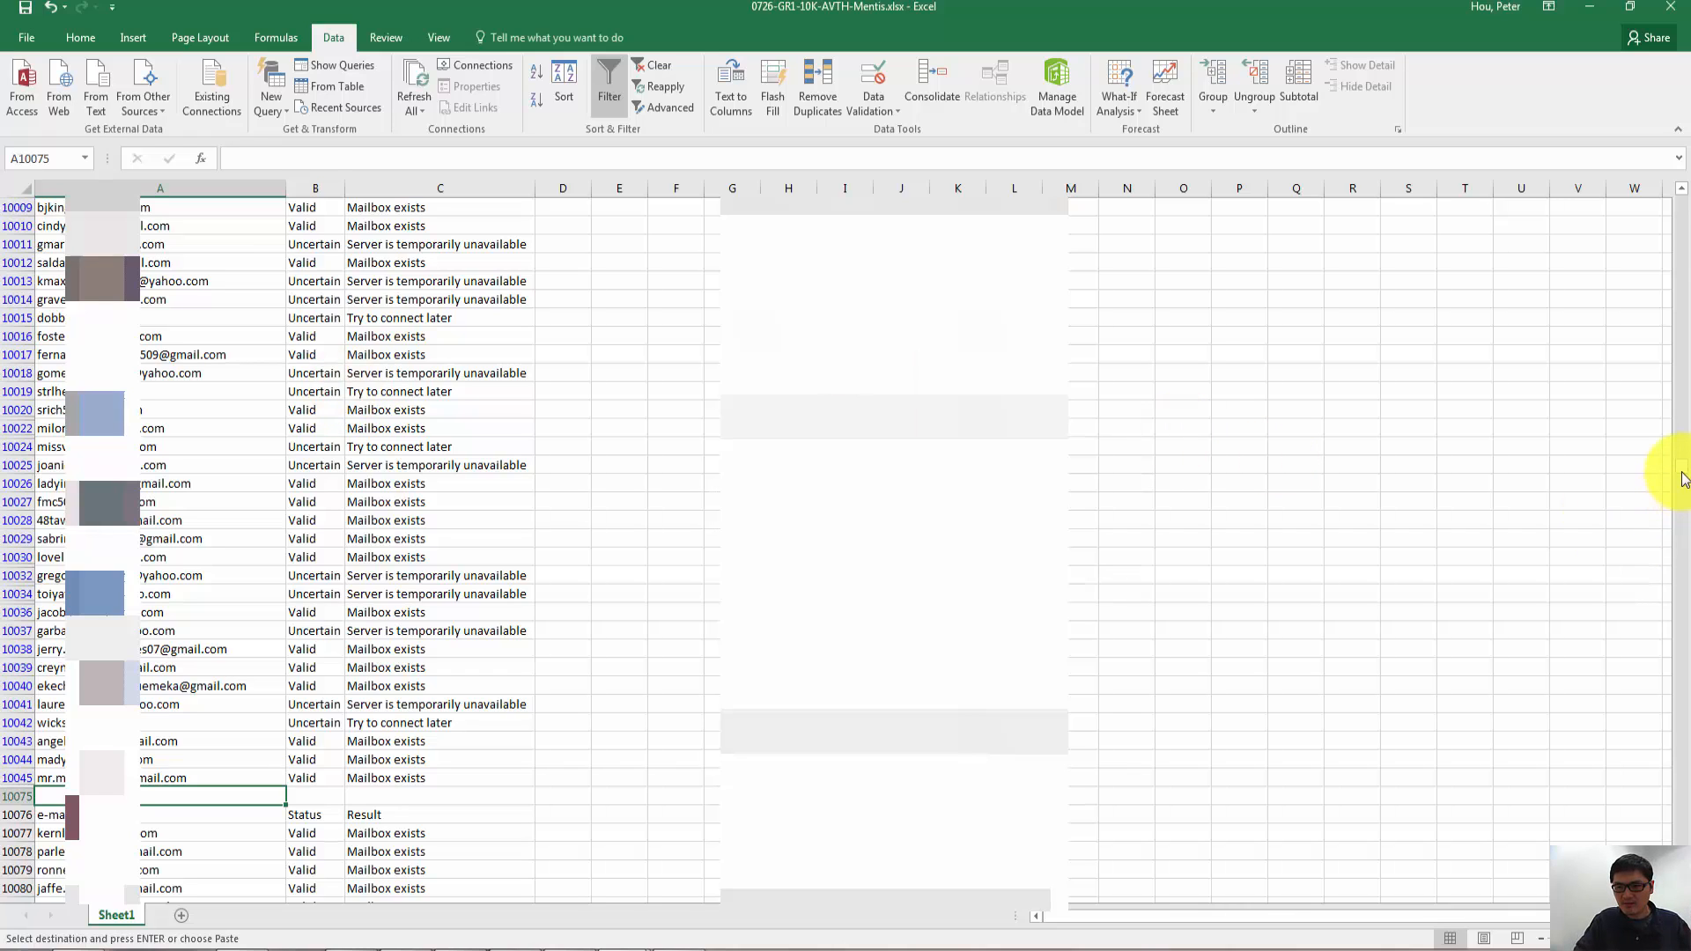
- Rename the Mentis list's header in A1 to "e-mail List 1"
drag(1682, 480, 1663, 167)
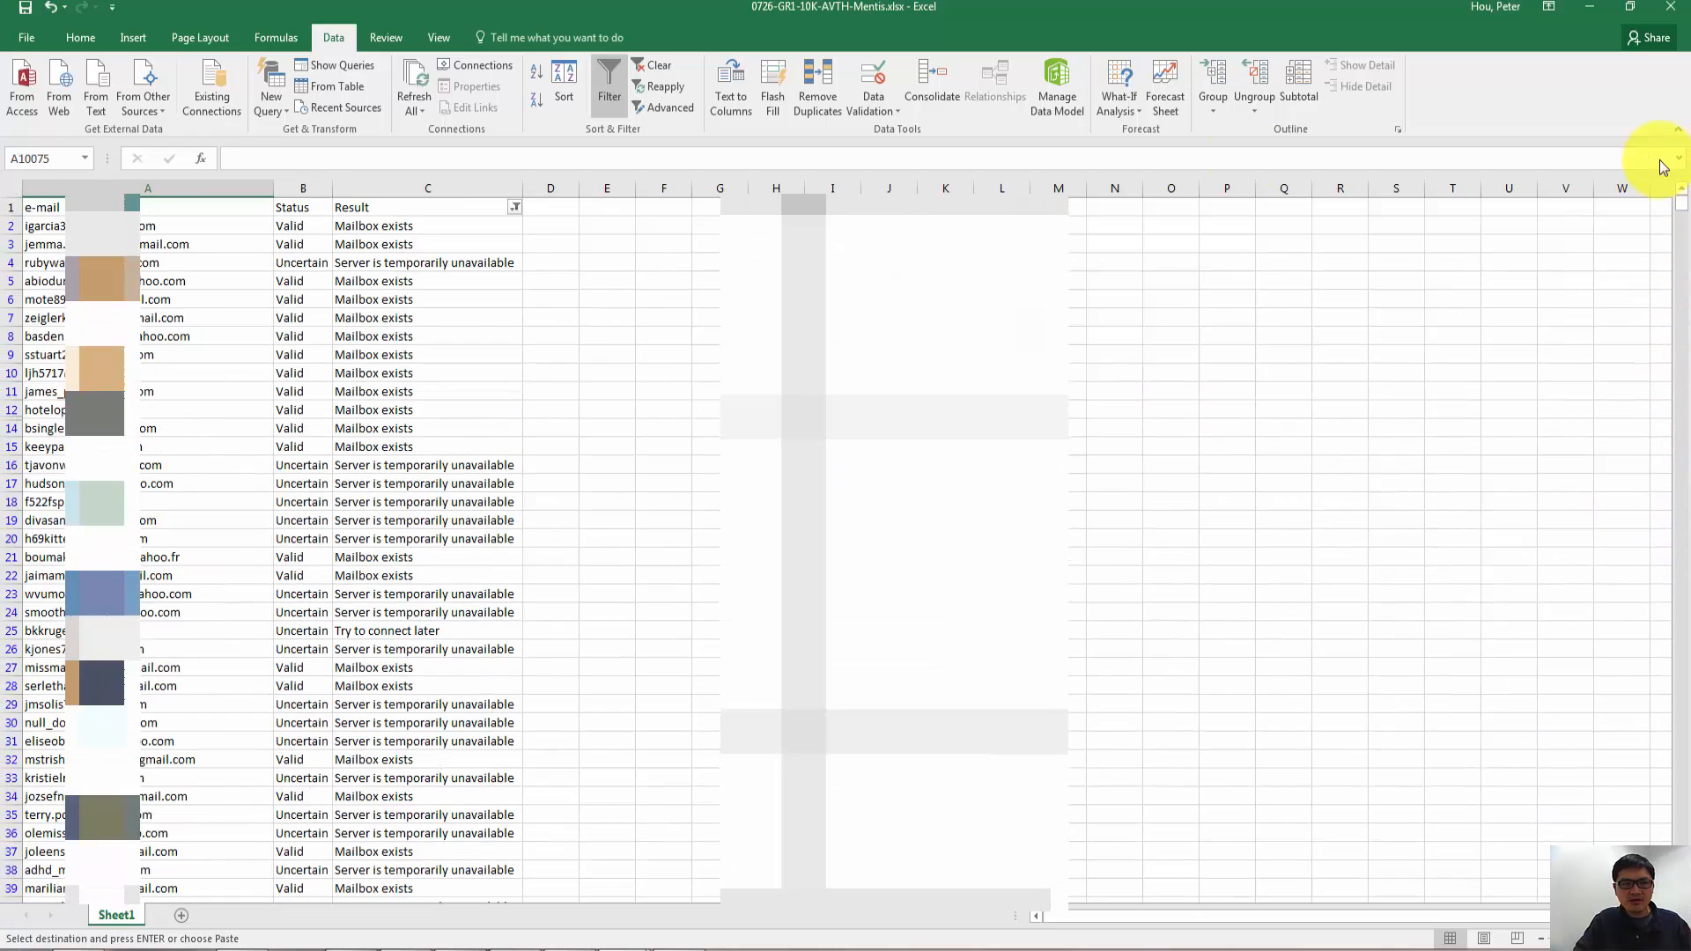
click(149, 210)
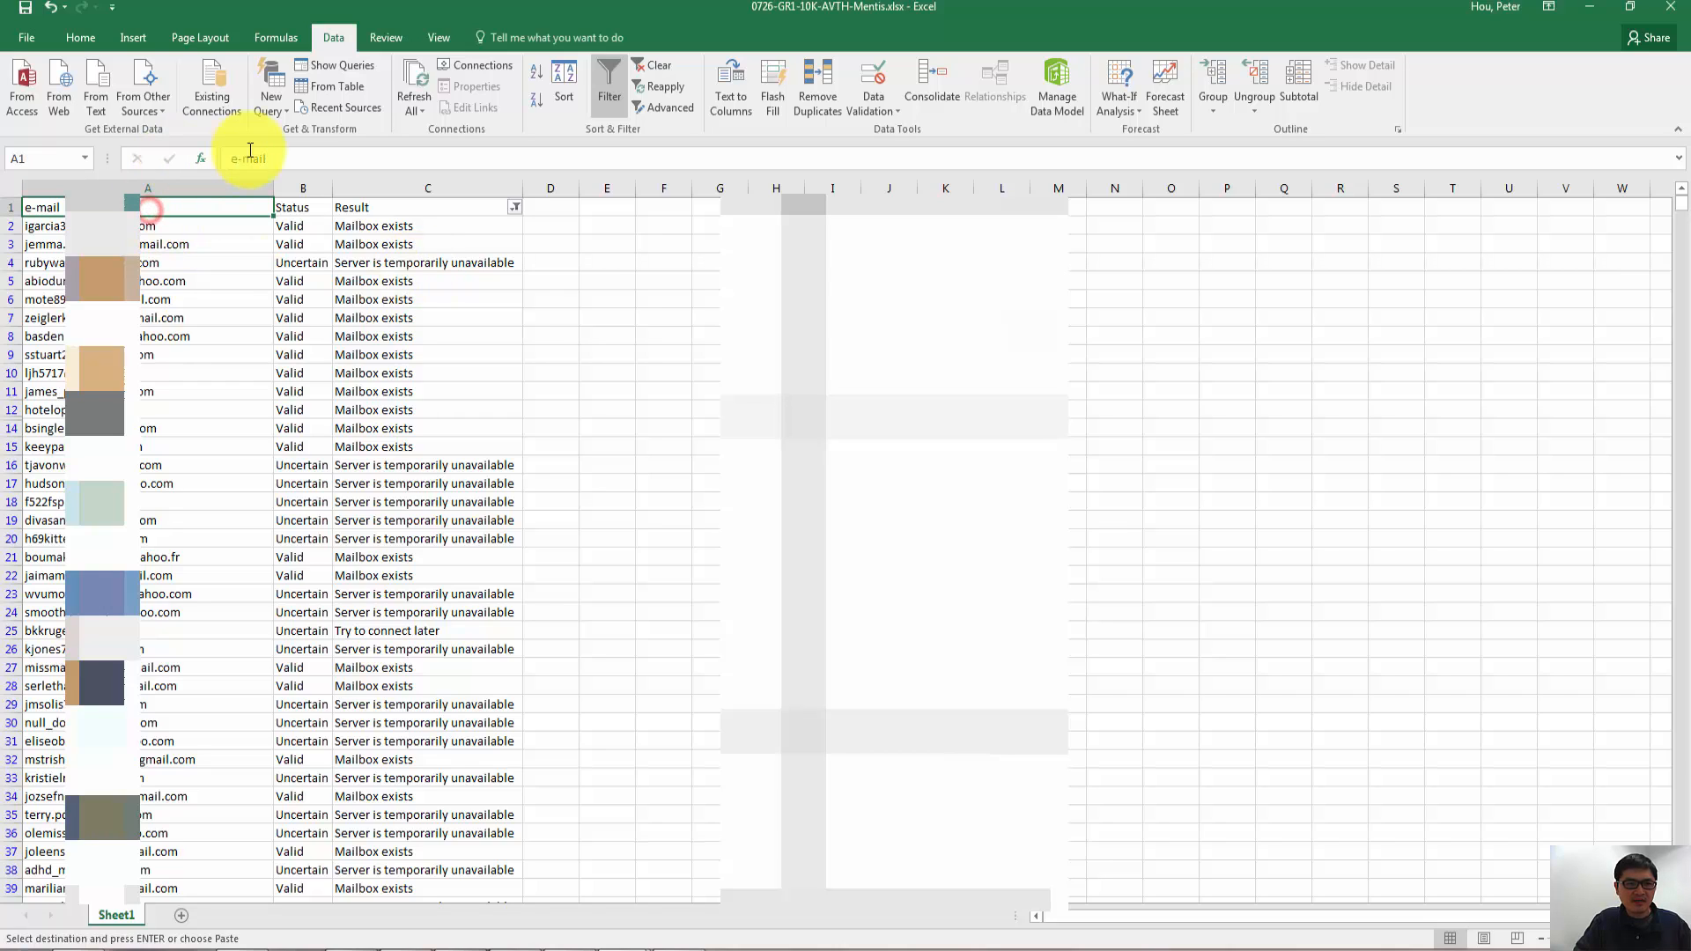
click(286, 158)
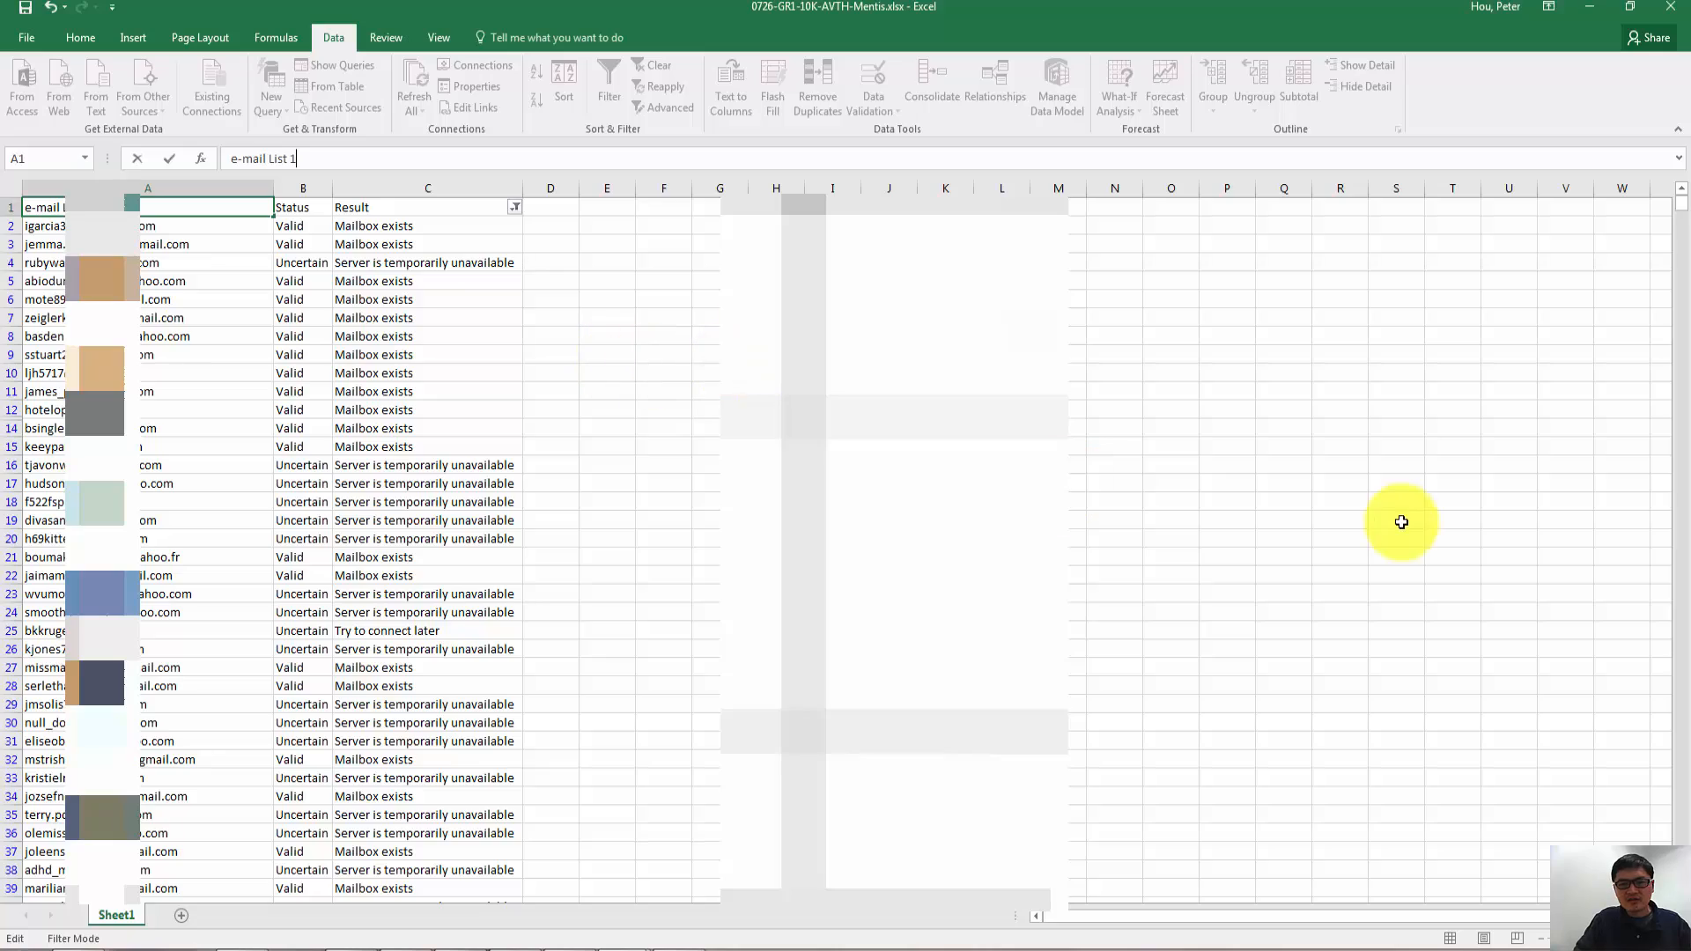
drag(1681, 824, 1682, 823)
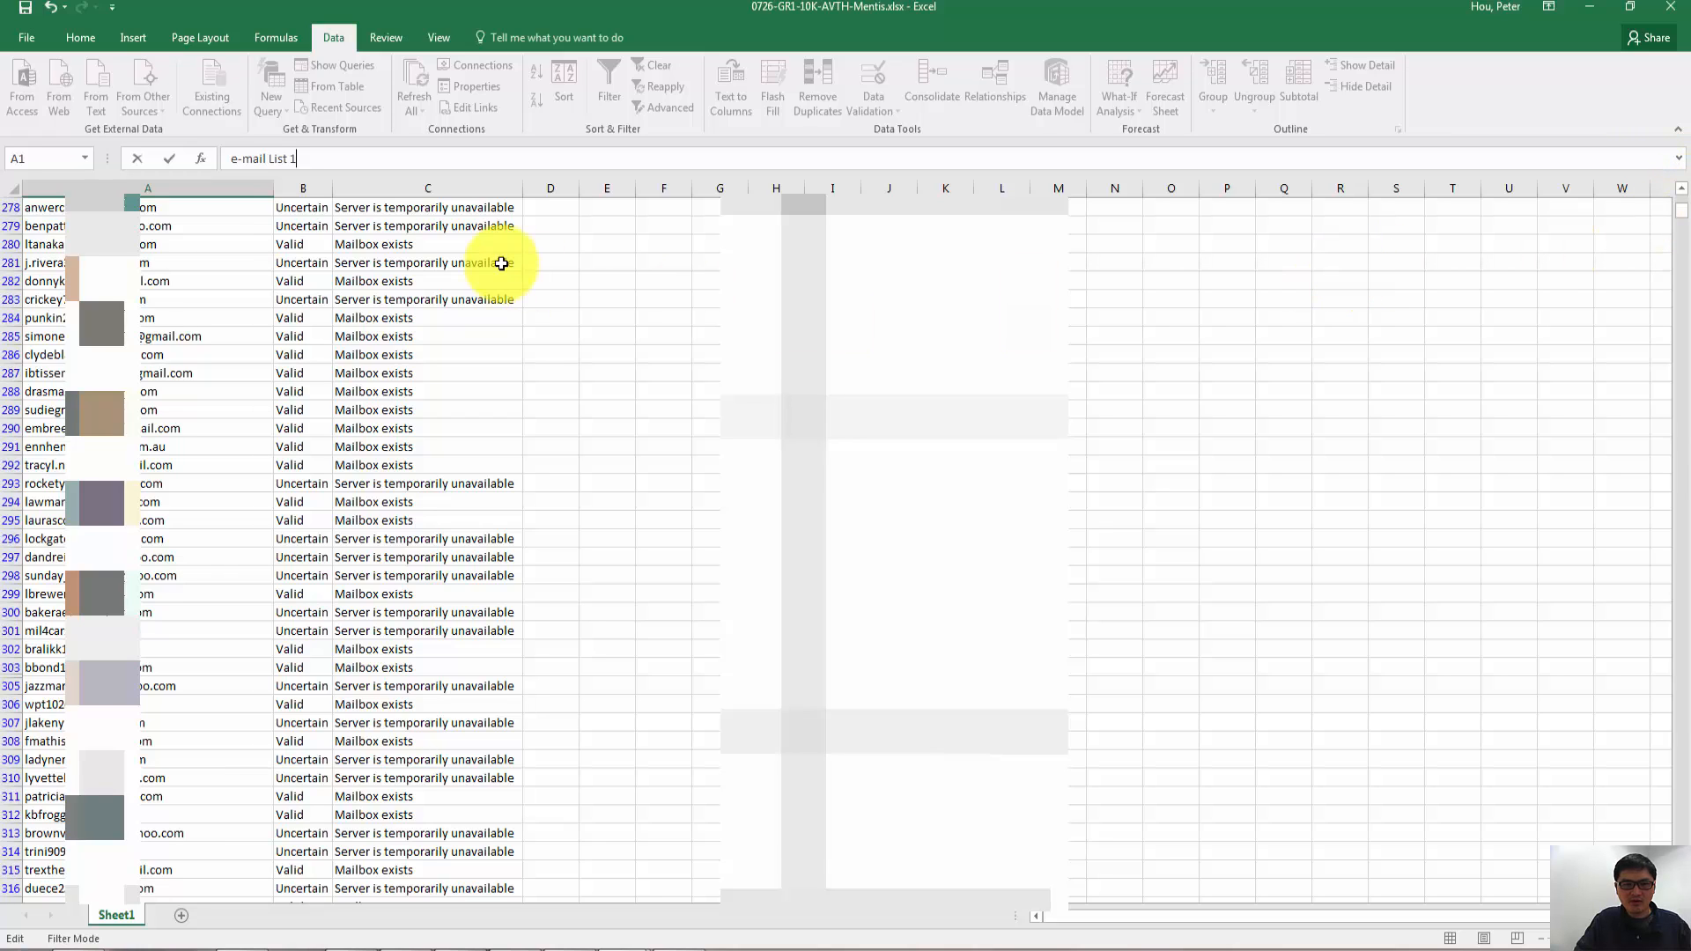
- Search the Mentis sheet for "email", and close the search
click(215, 224)
key(ctrl+f)
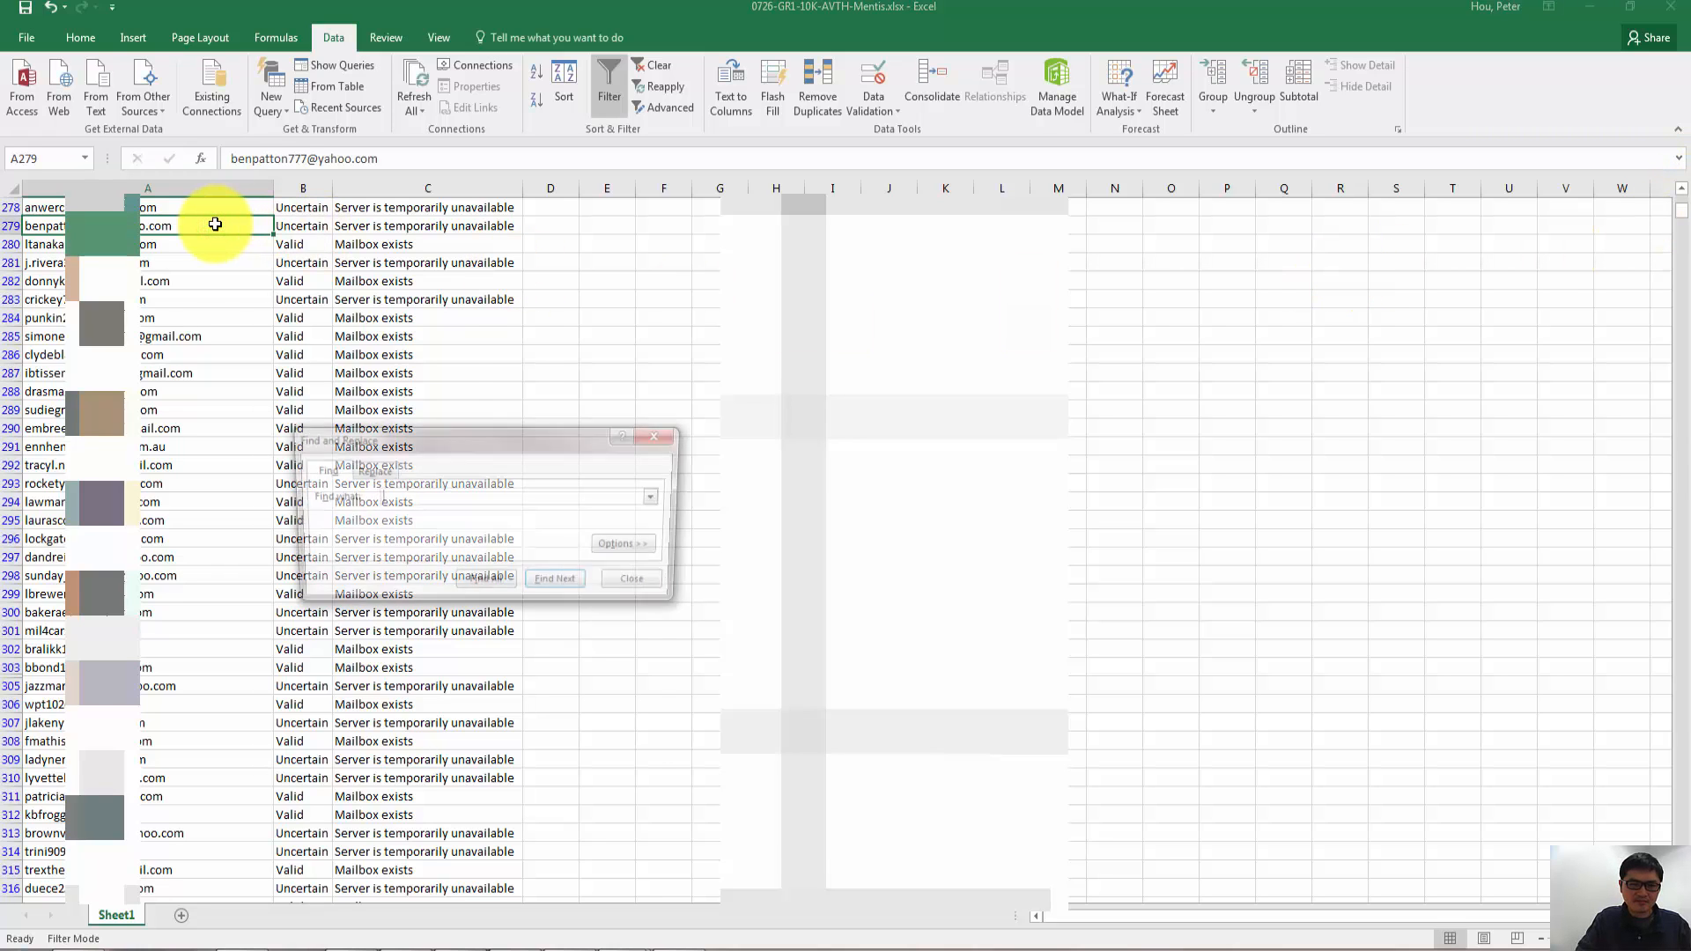
text(emi)
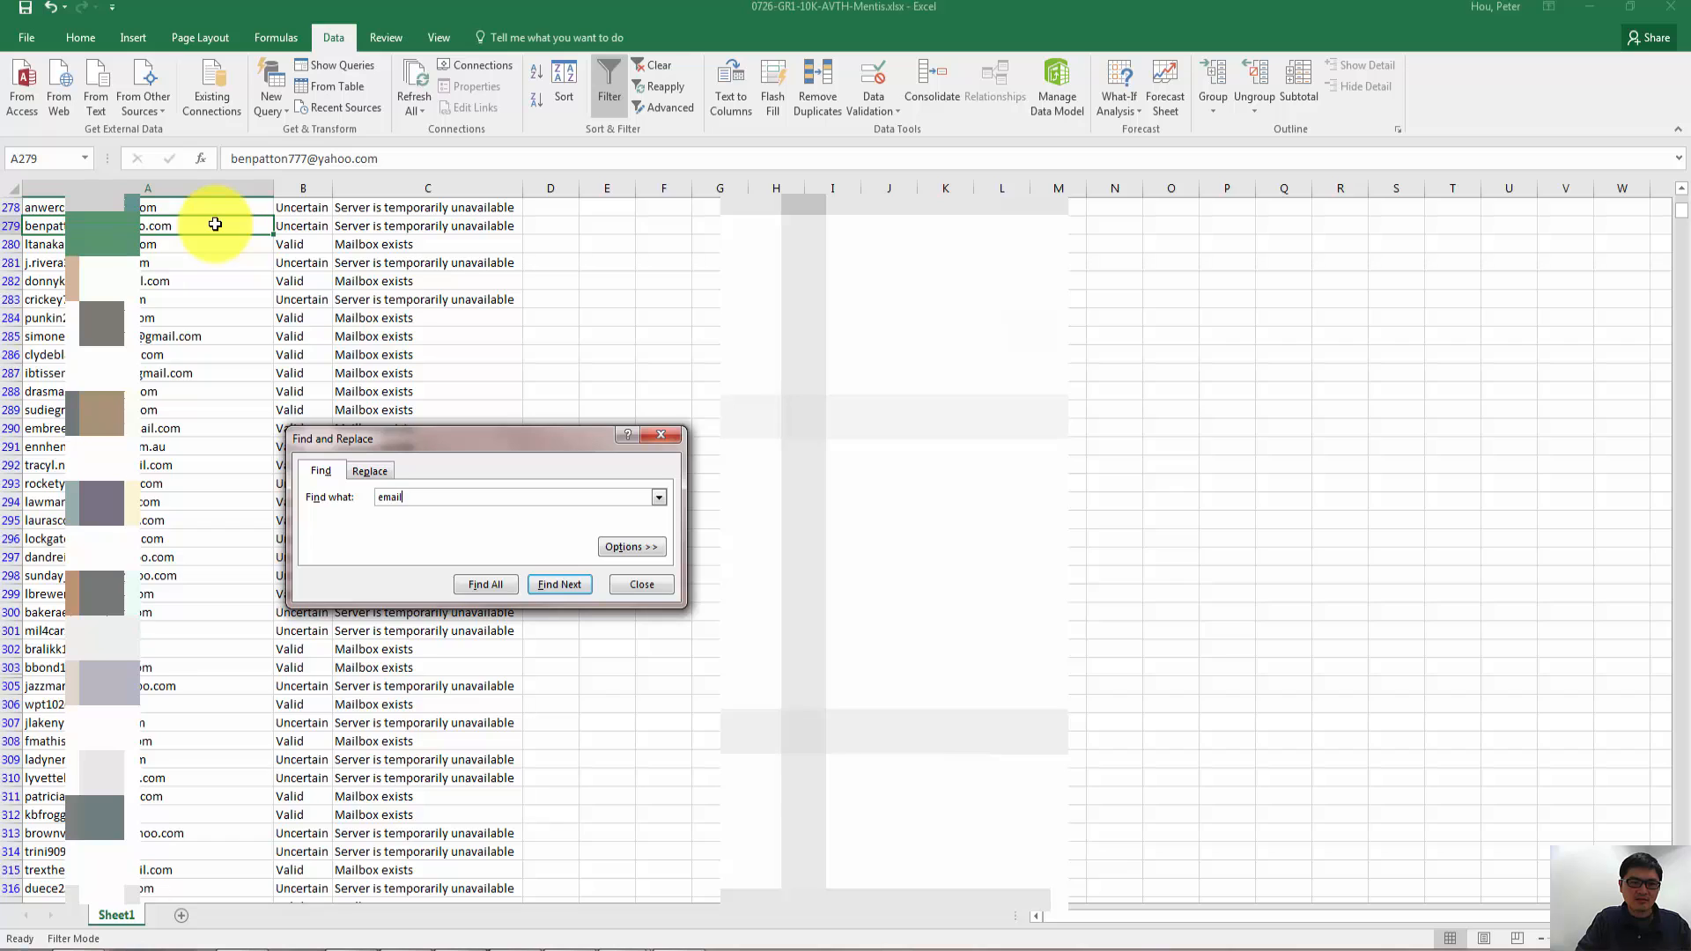
key(Return)
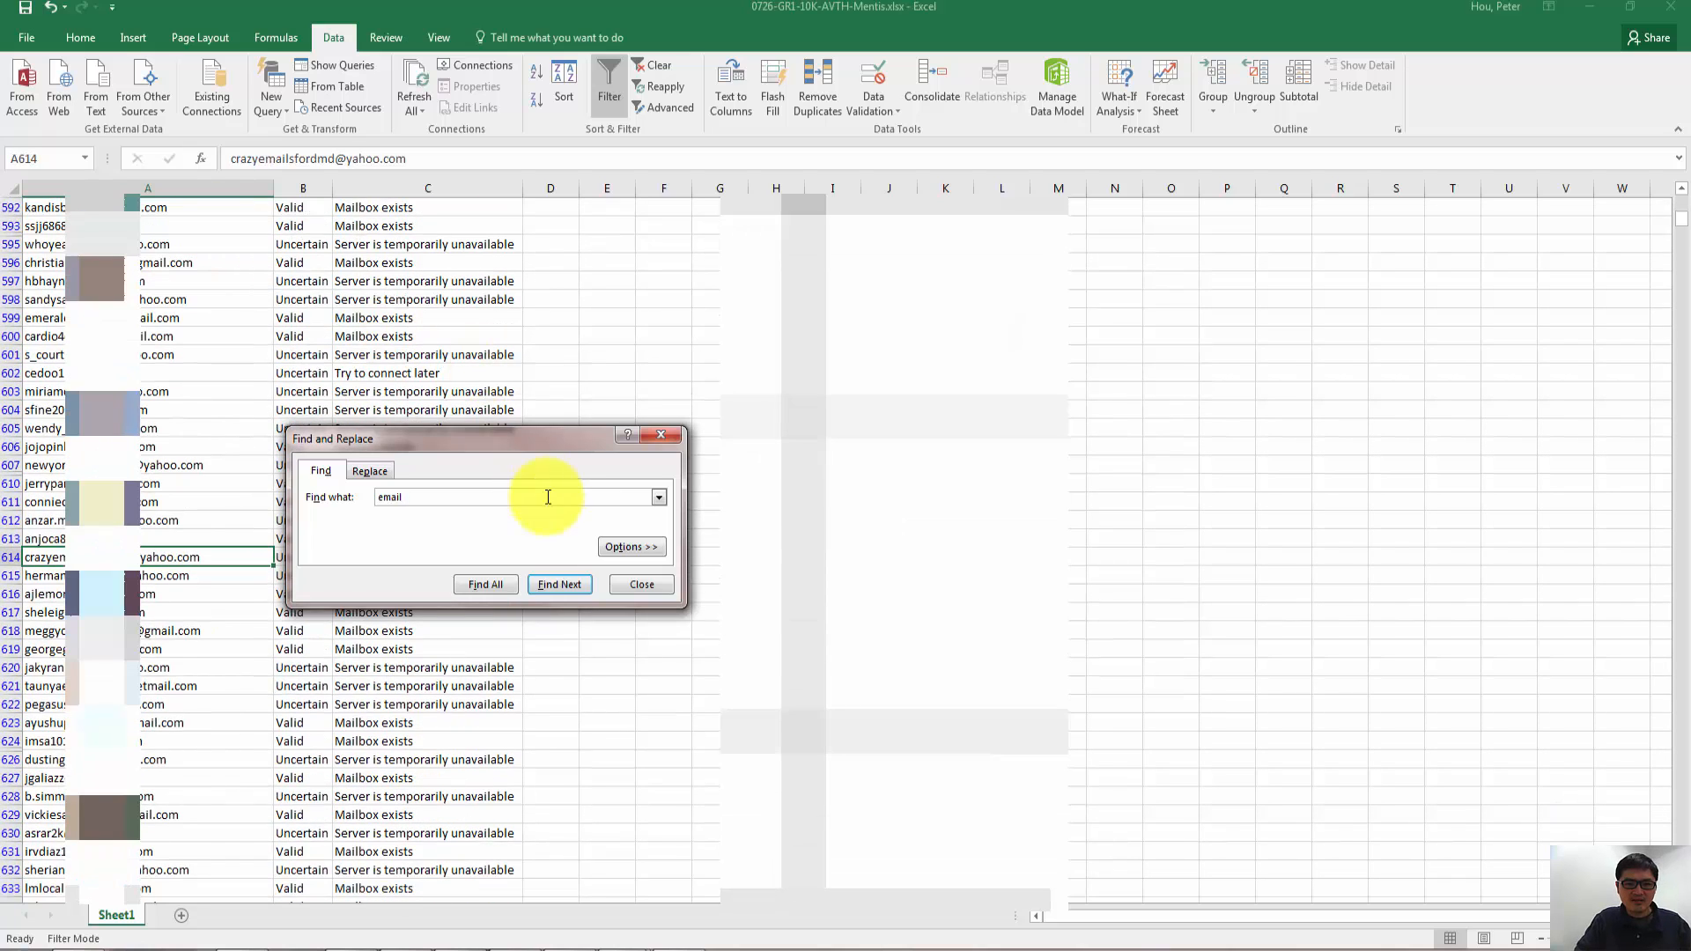
click(642, 584)
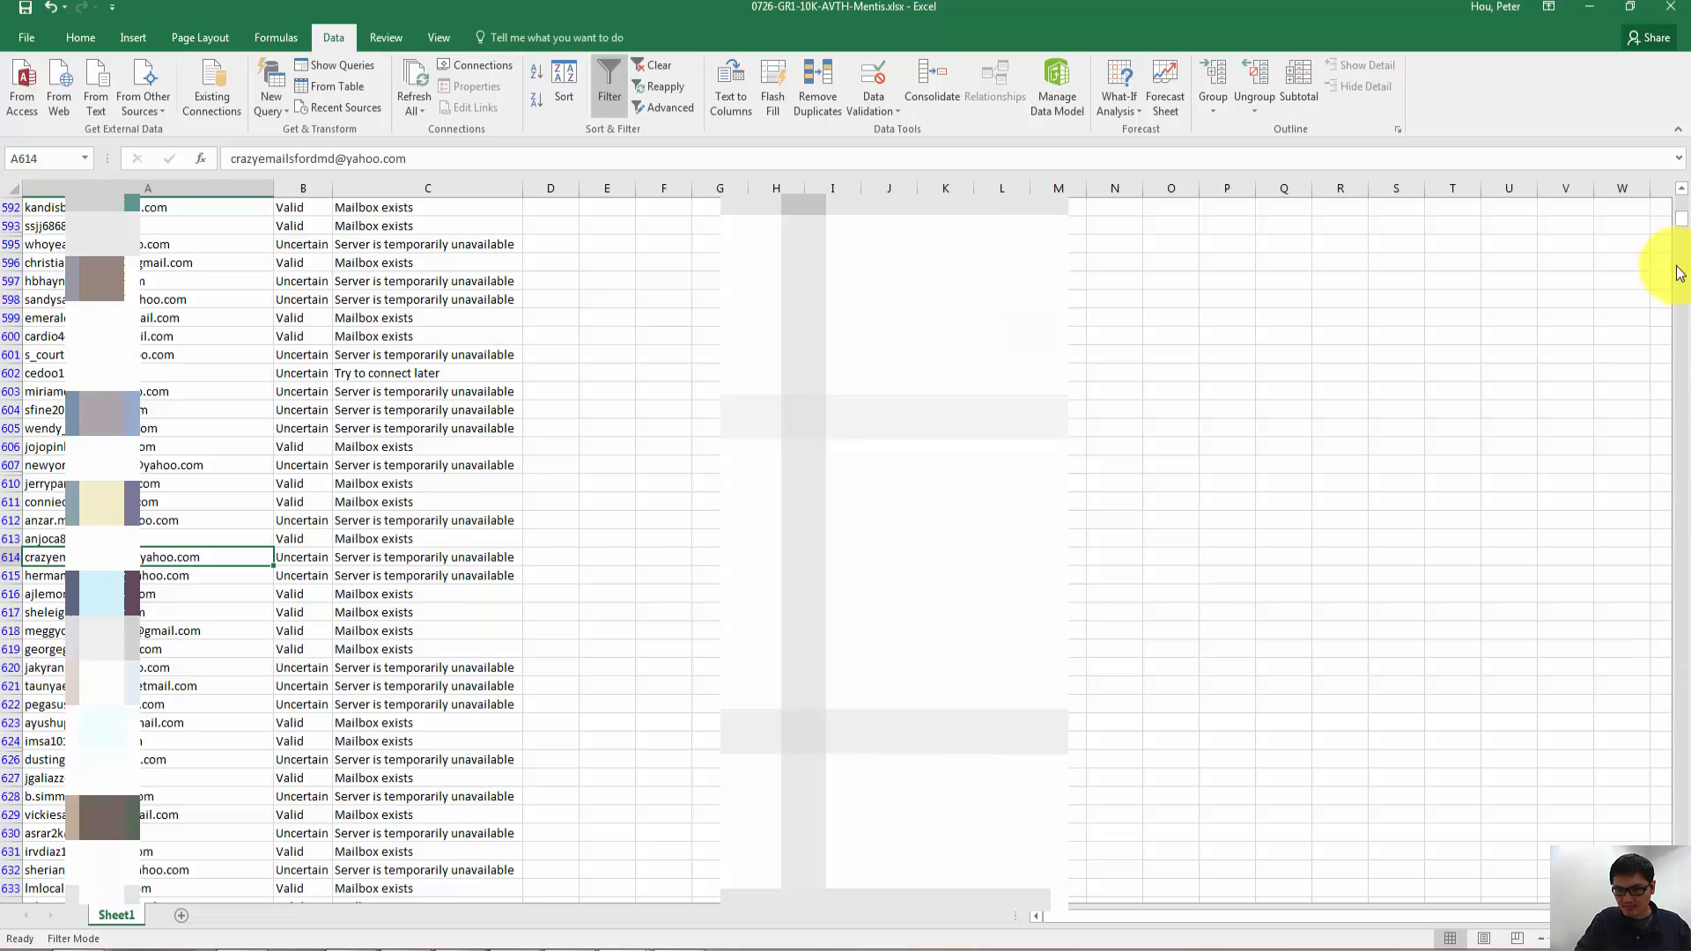
- Rename the pasted list's e-mail header in A10076 to "e-mail 2"
drag(1683, 233, 1683, 472)
click(132, 225)
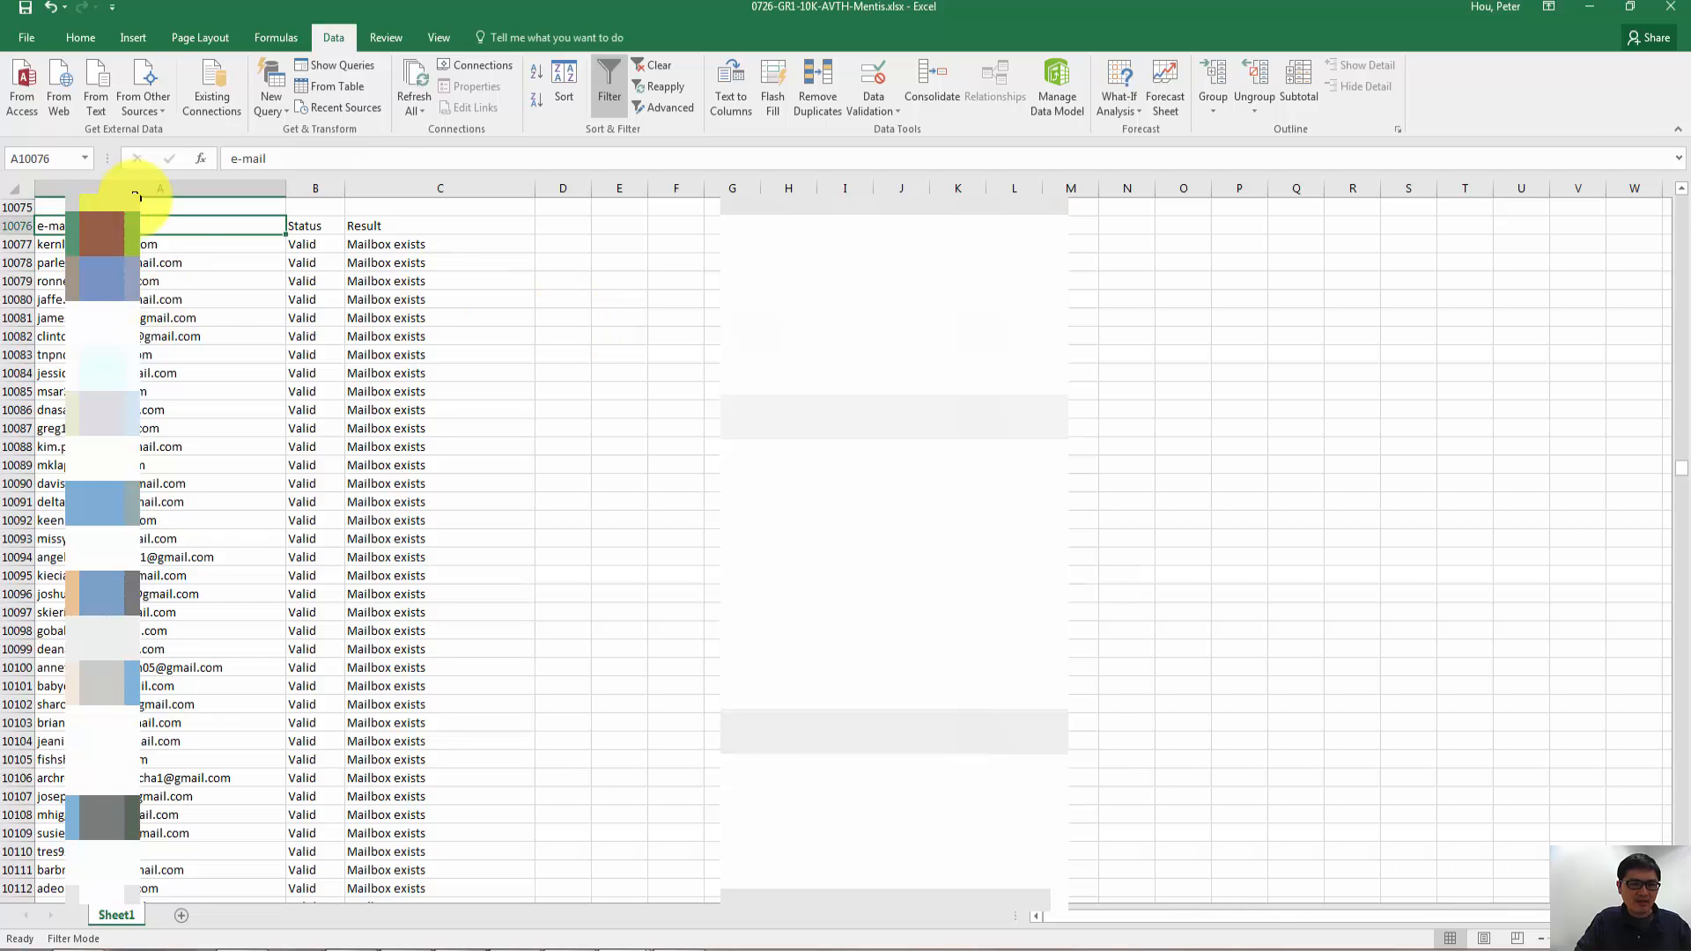
click(292, 158)
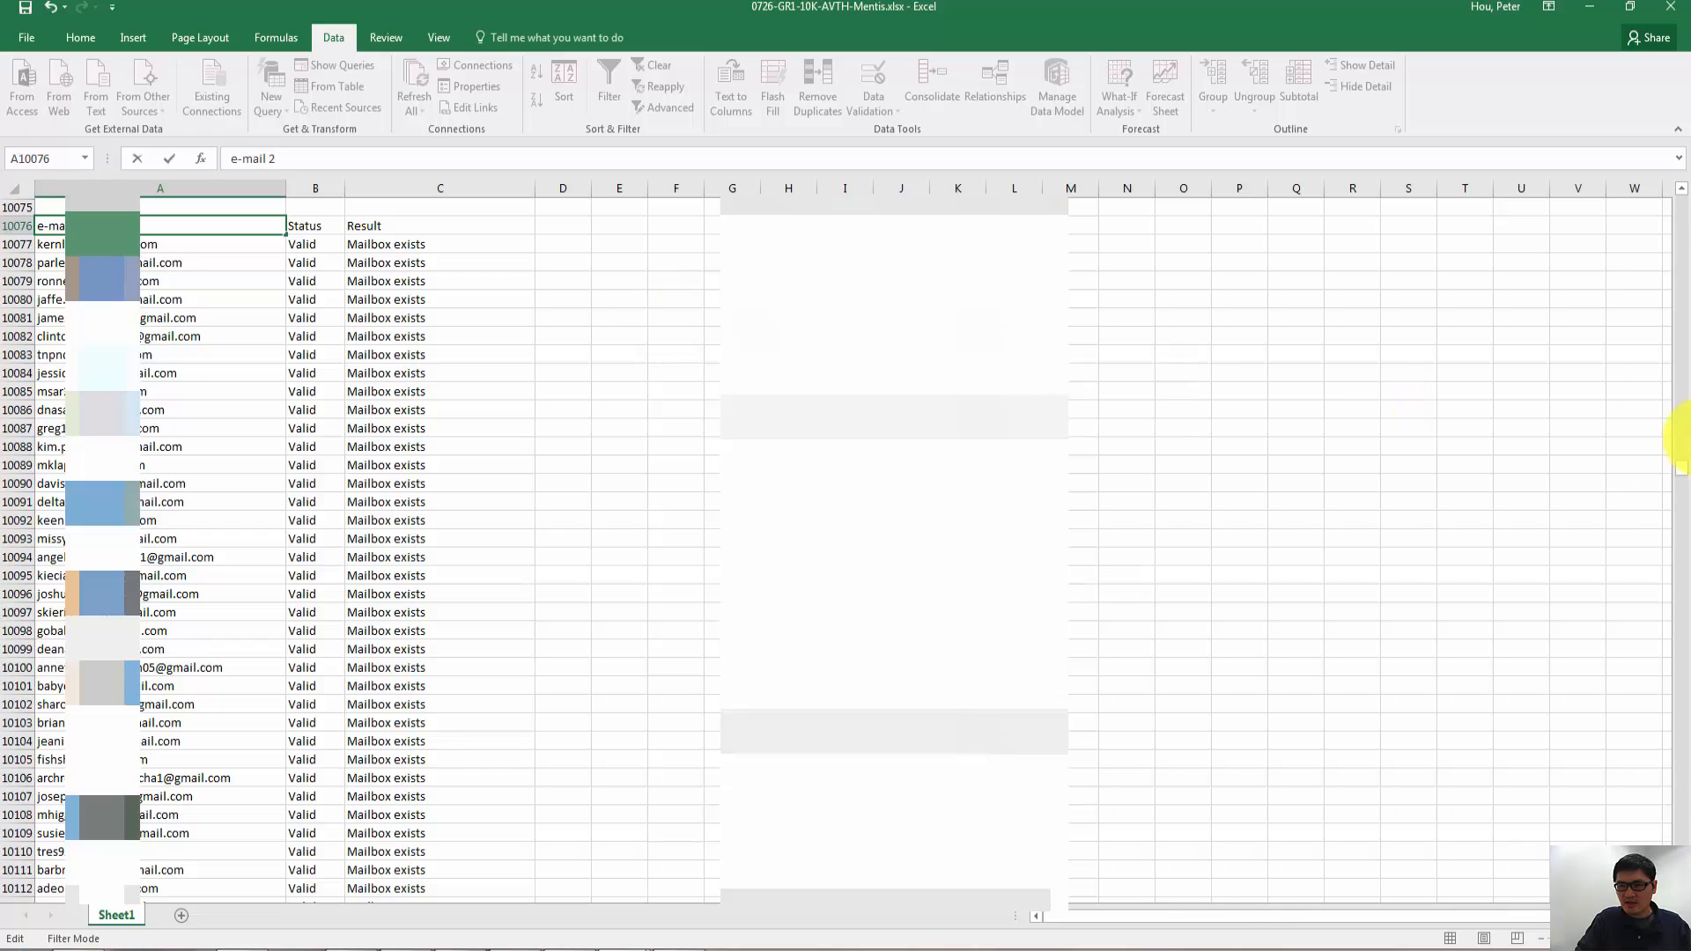
- Change the first list's header in A1 to "e-mail 1"
drag(1678, 473, 1624, 12)
click(44, 207)
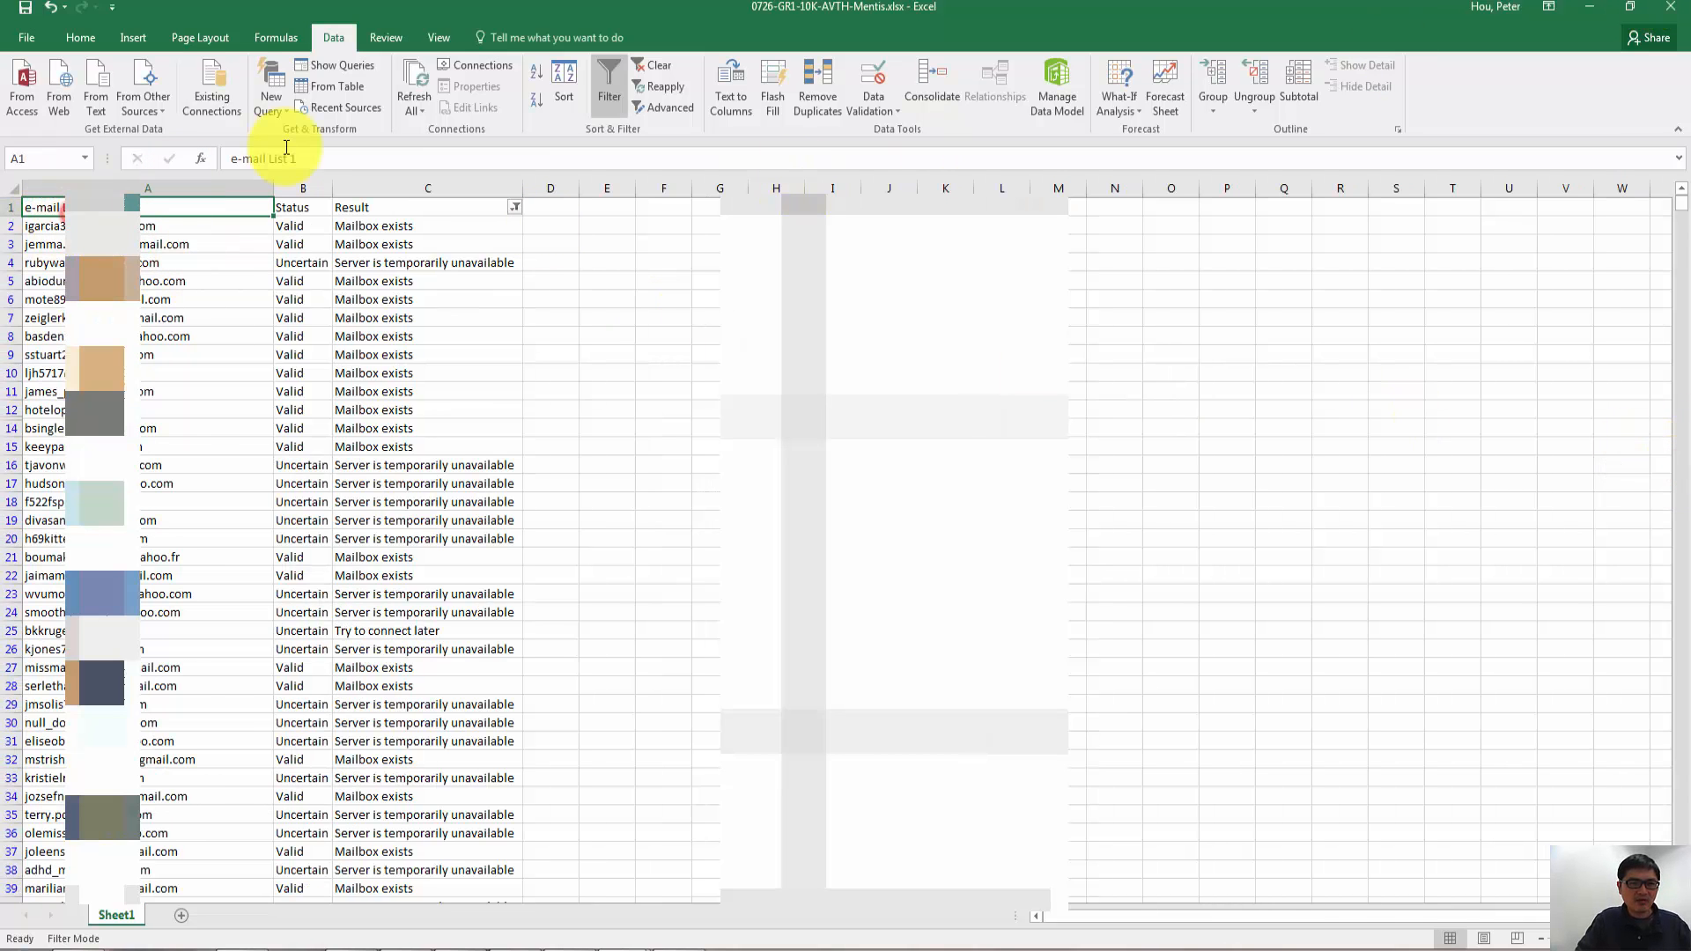
double_click(277, 160)
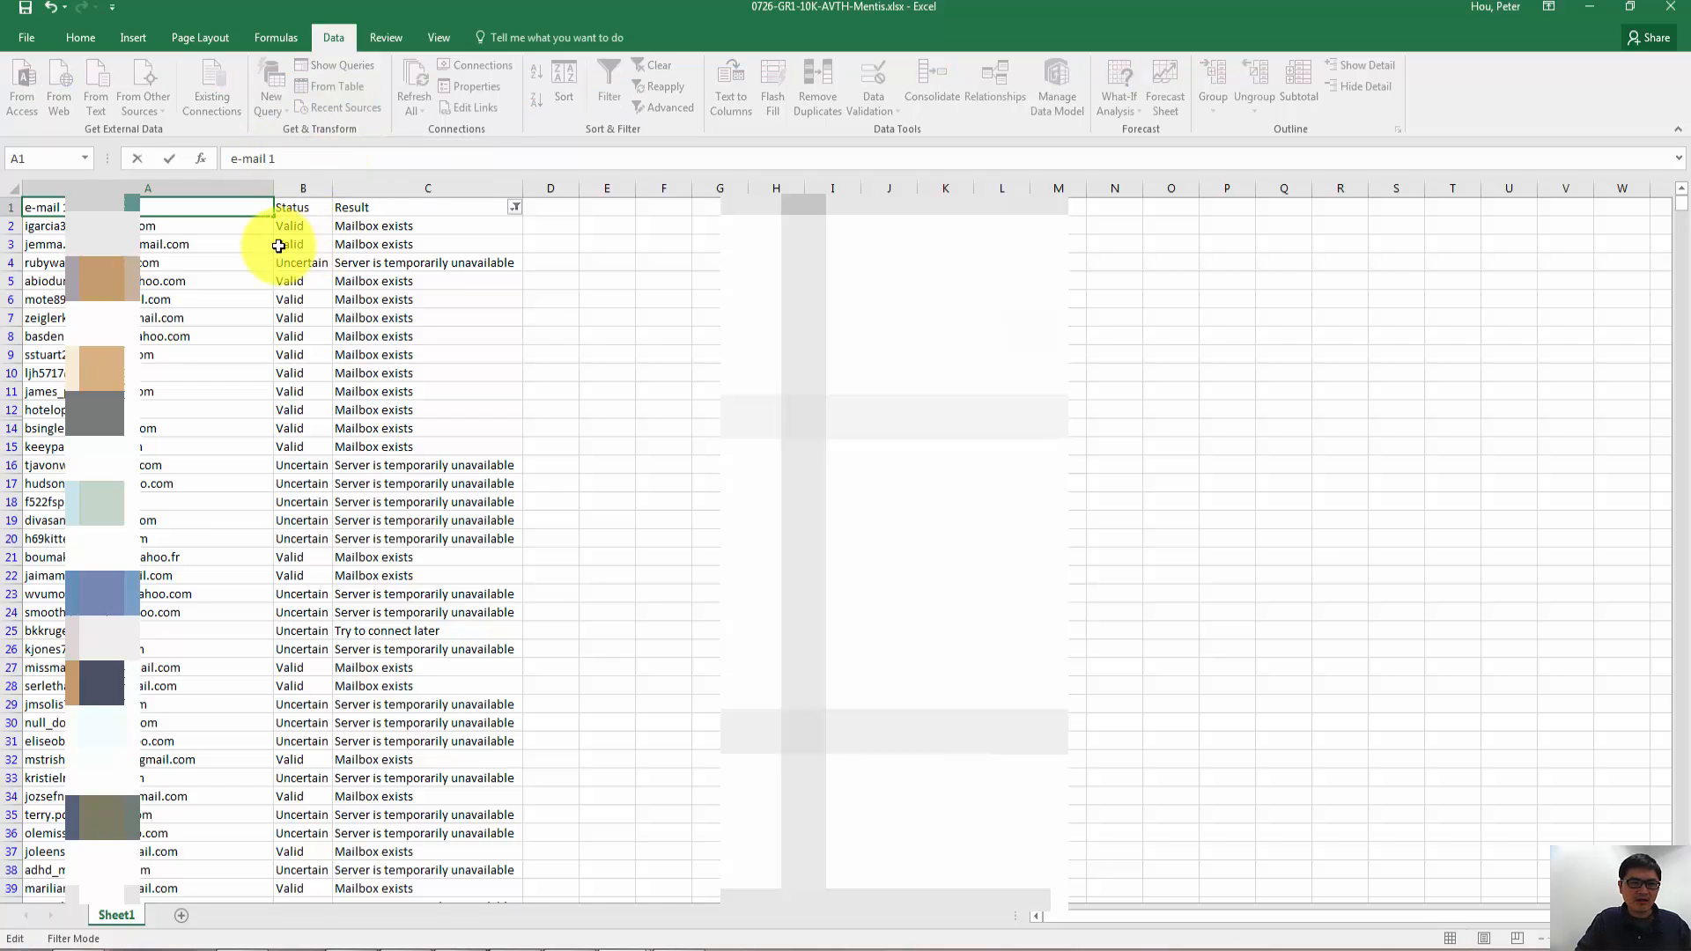
- Search the combined sheet for "email 2"
click(253, 244)
key(ctrl+f)
text(email)
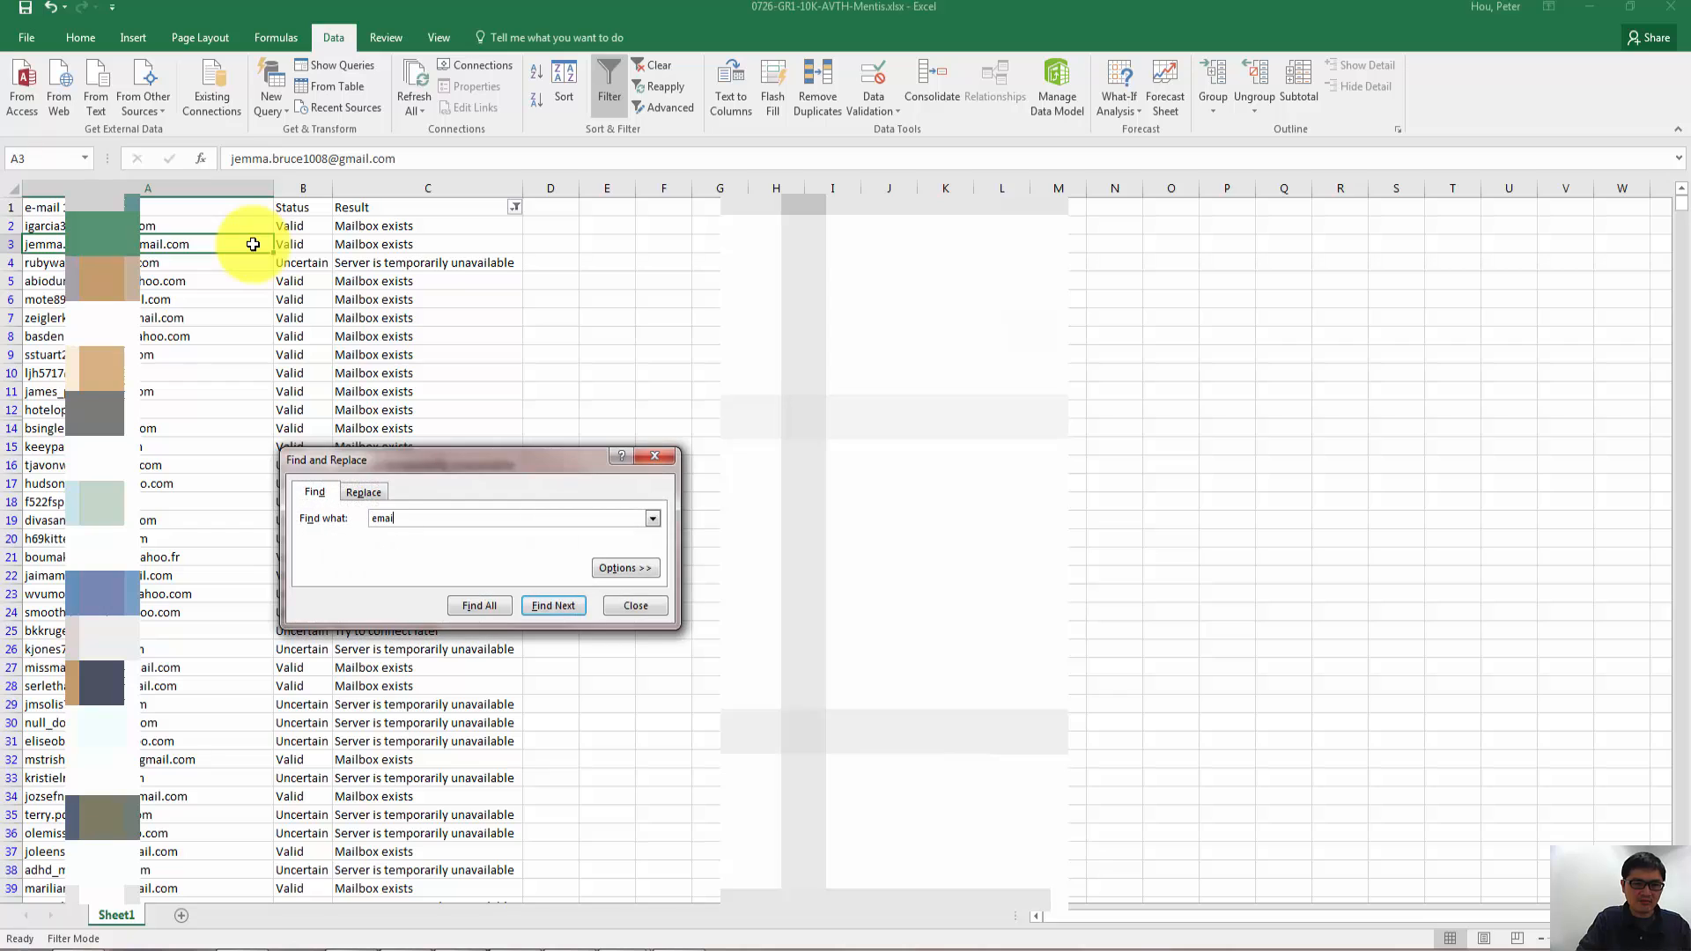
text( 2)
key(Return)
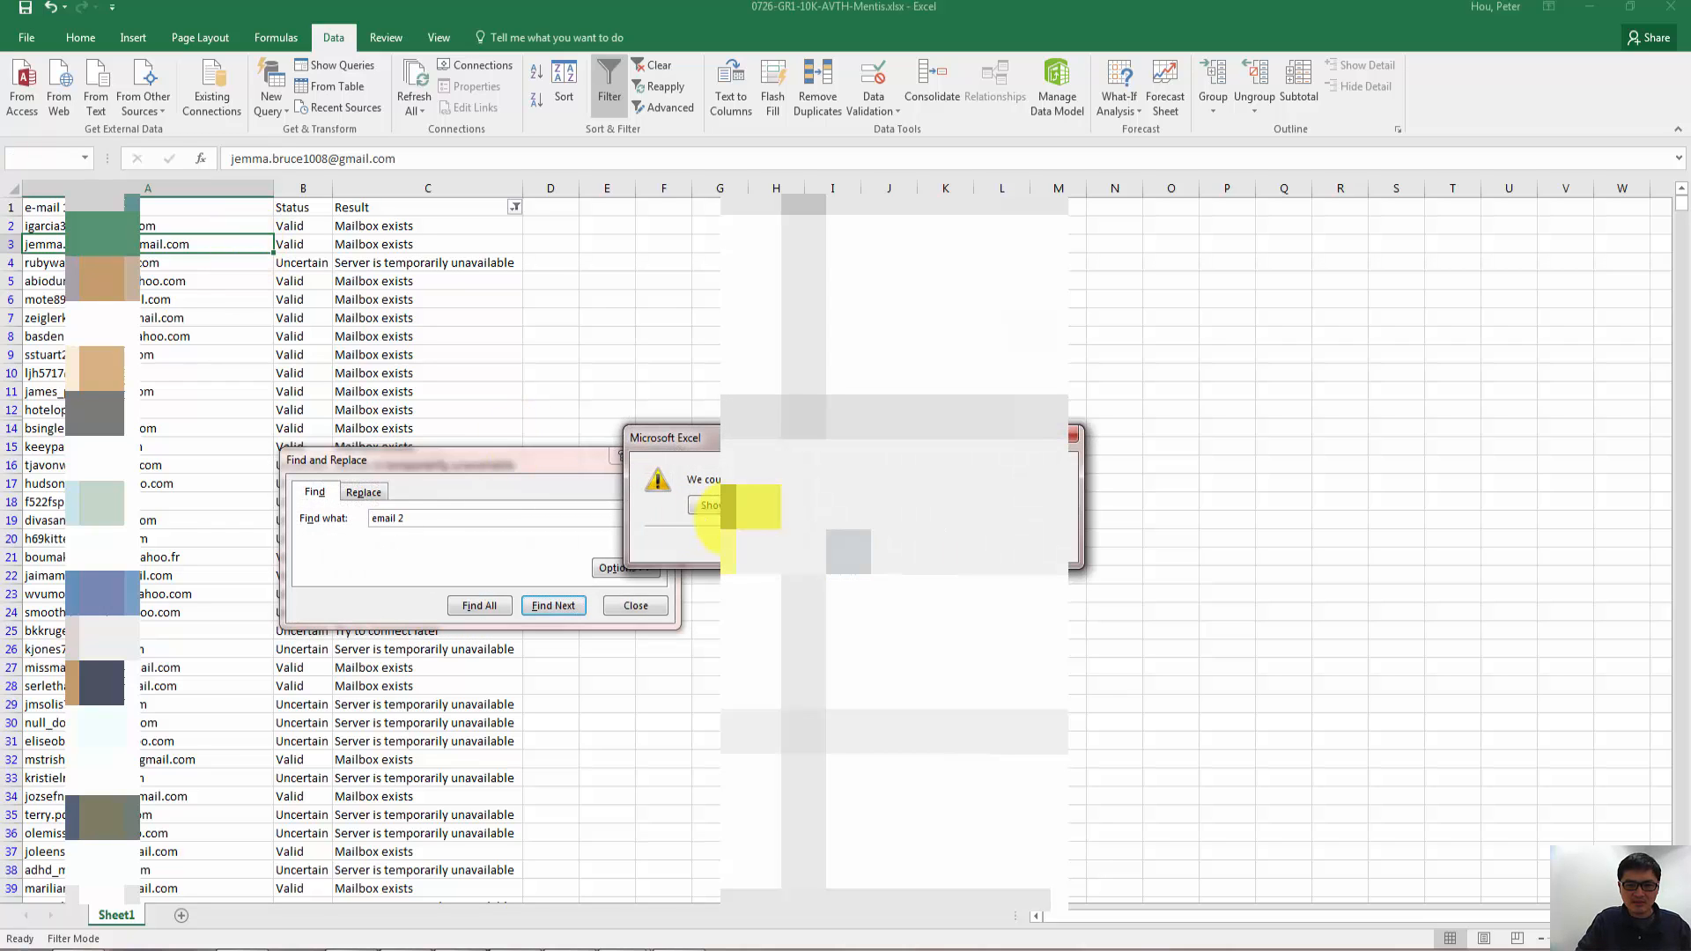
key(Return)
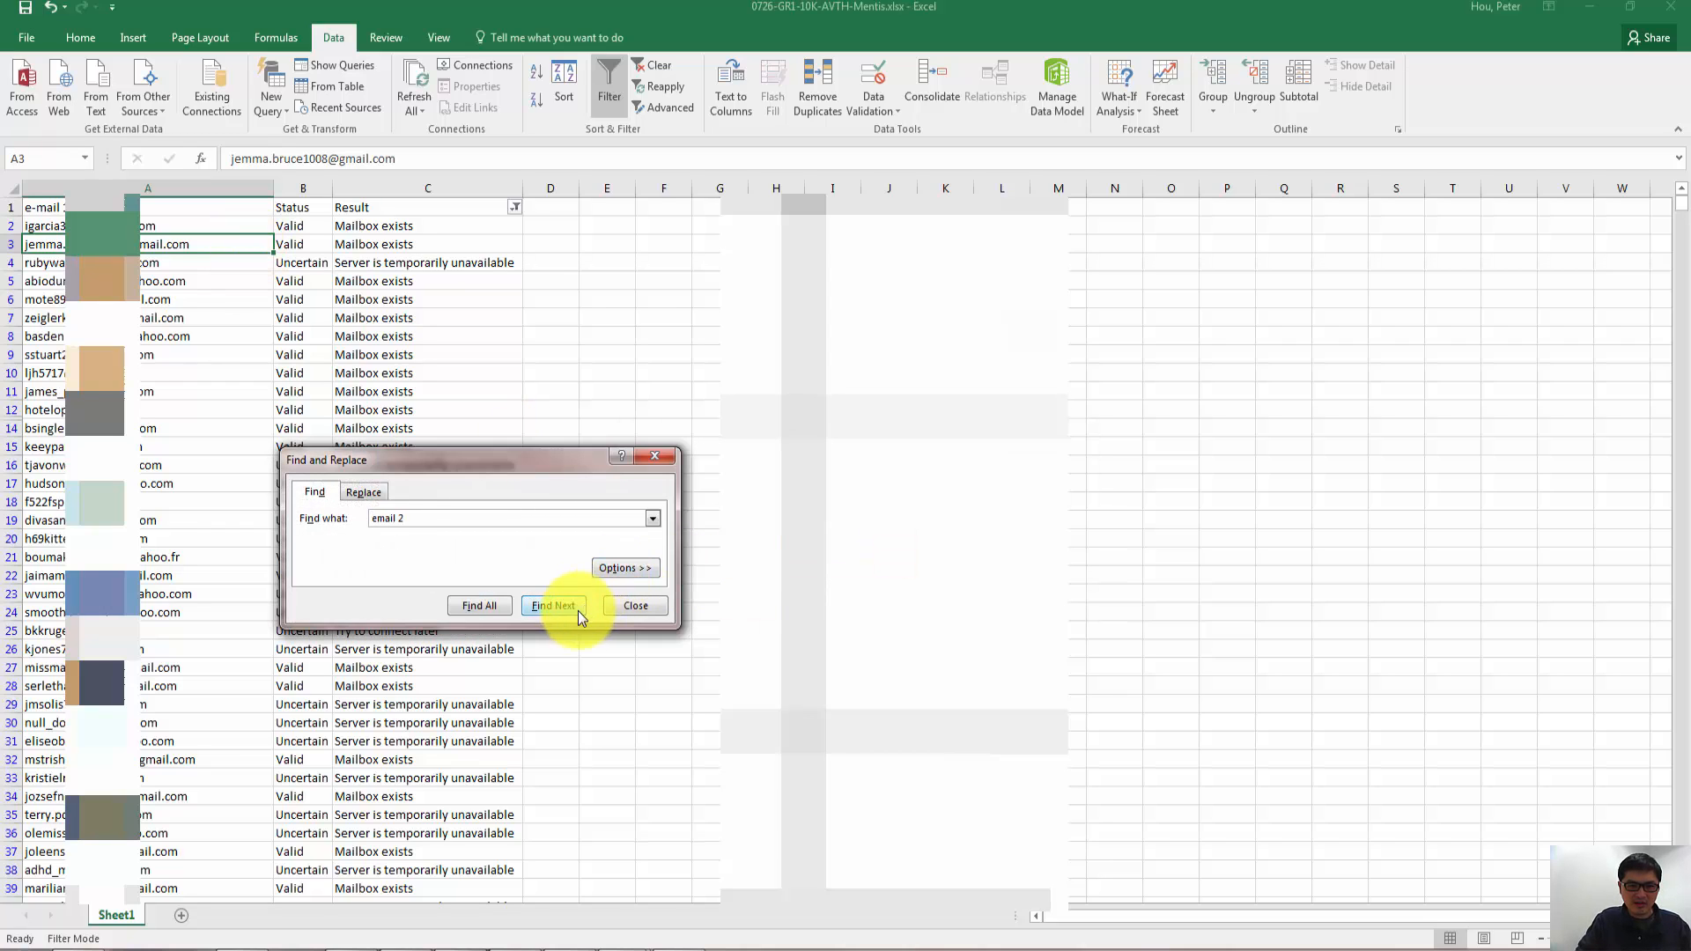
click(574, 609)
click(845, 551)
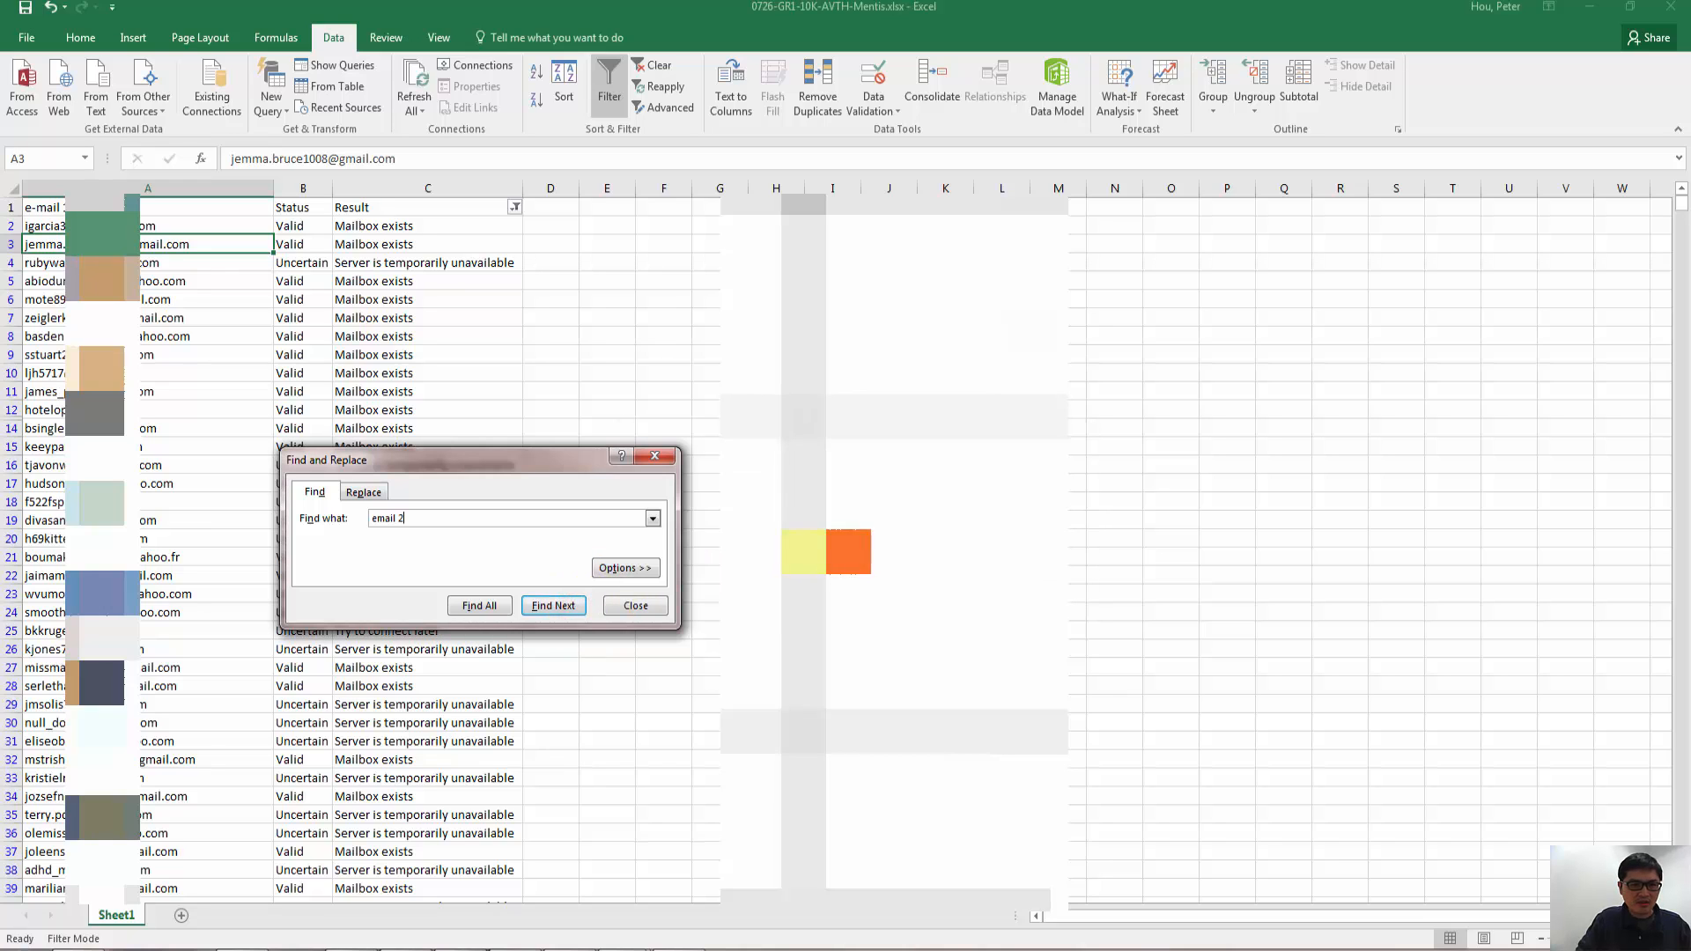
- Correct the search term to "e-mail 2", find the second list's header, and close the search
click(376, 520)
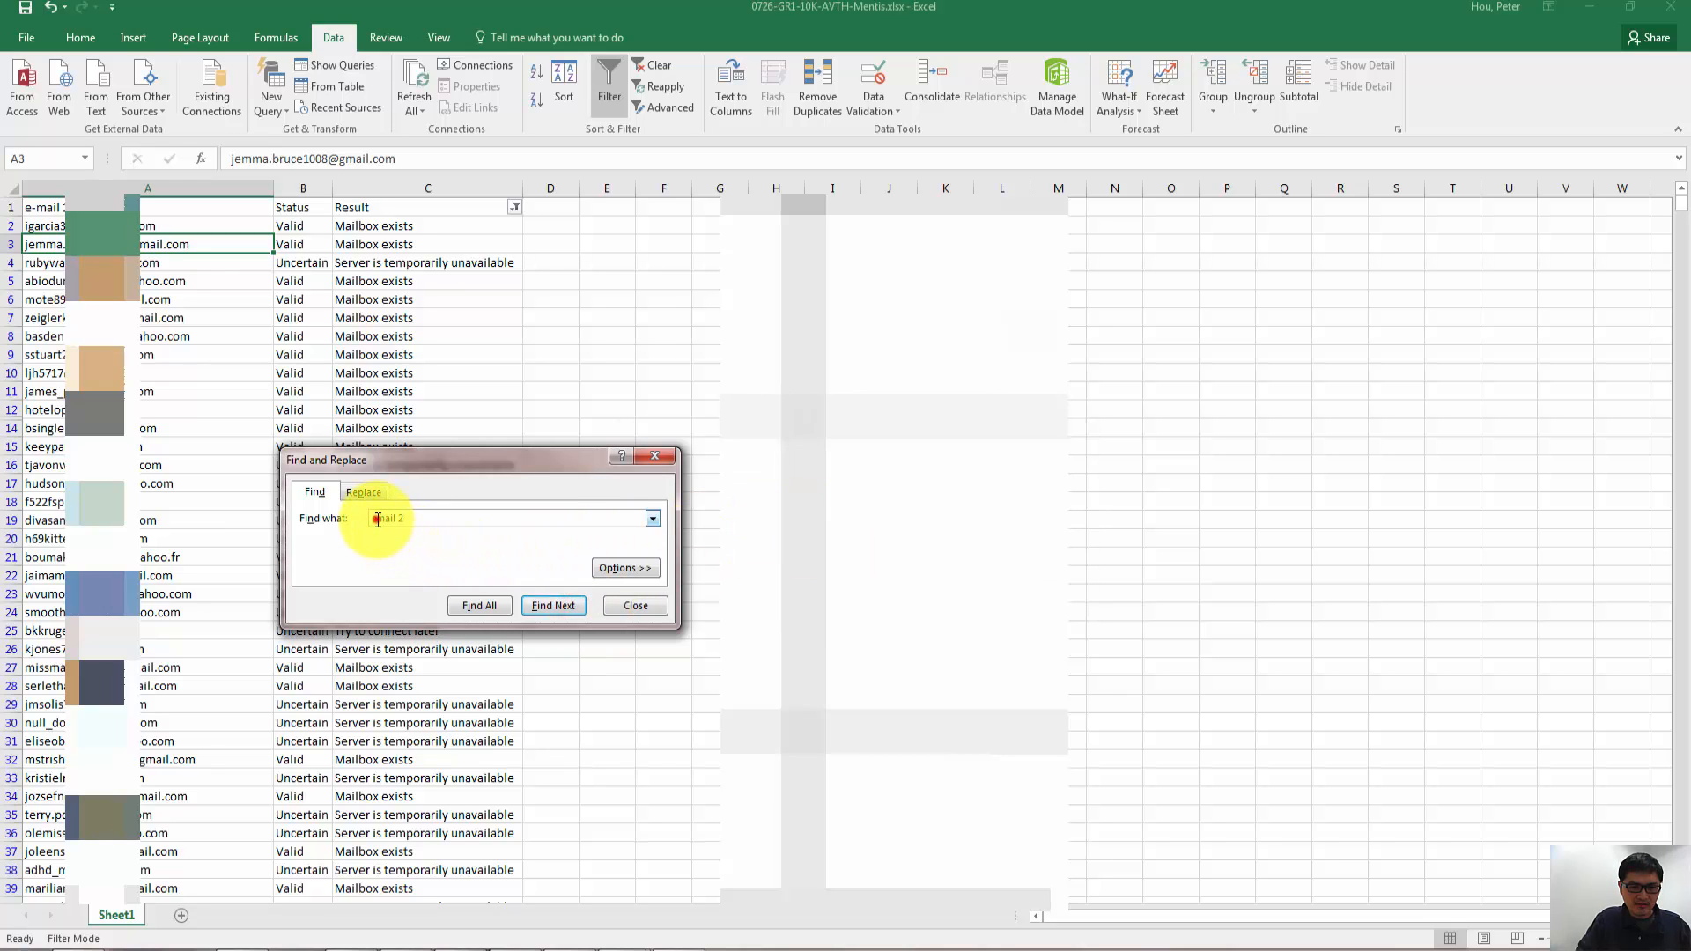
text(-)
key(Return)
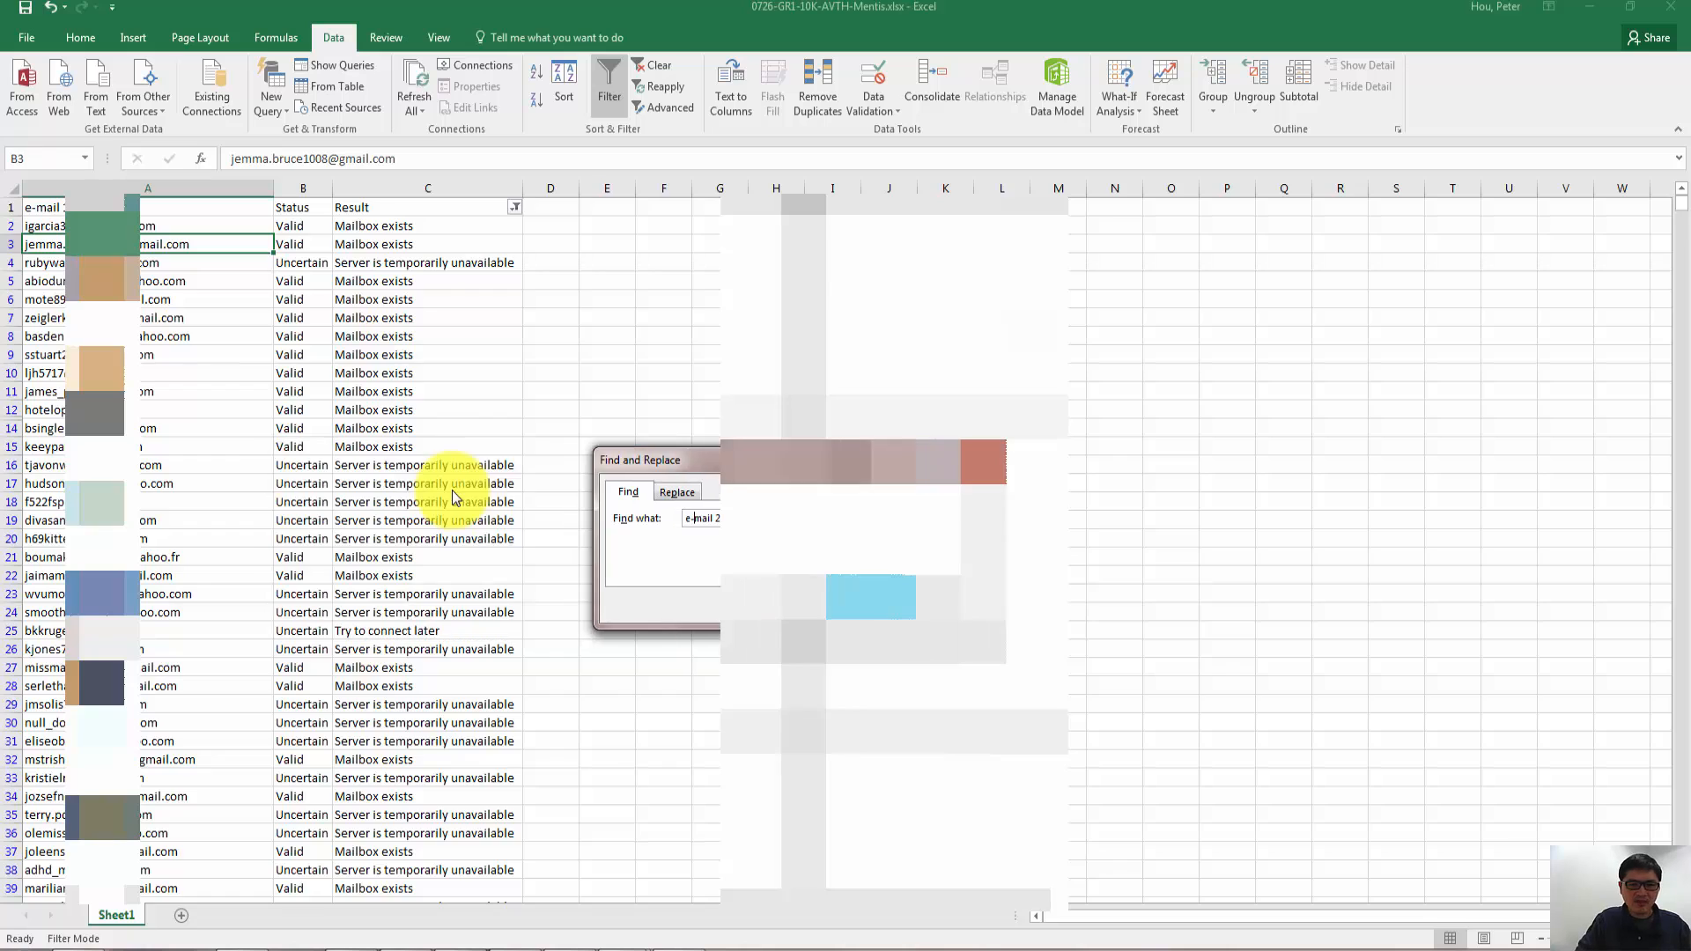
key(Escape)
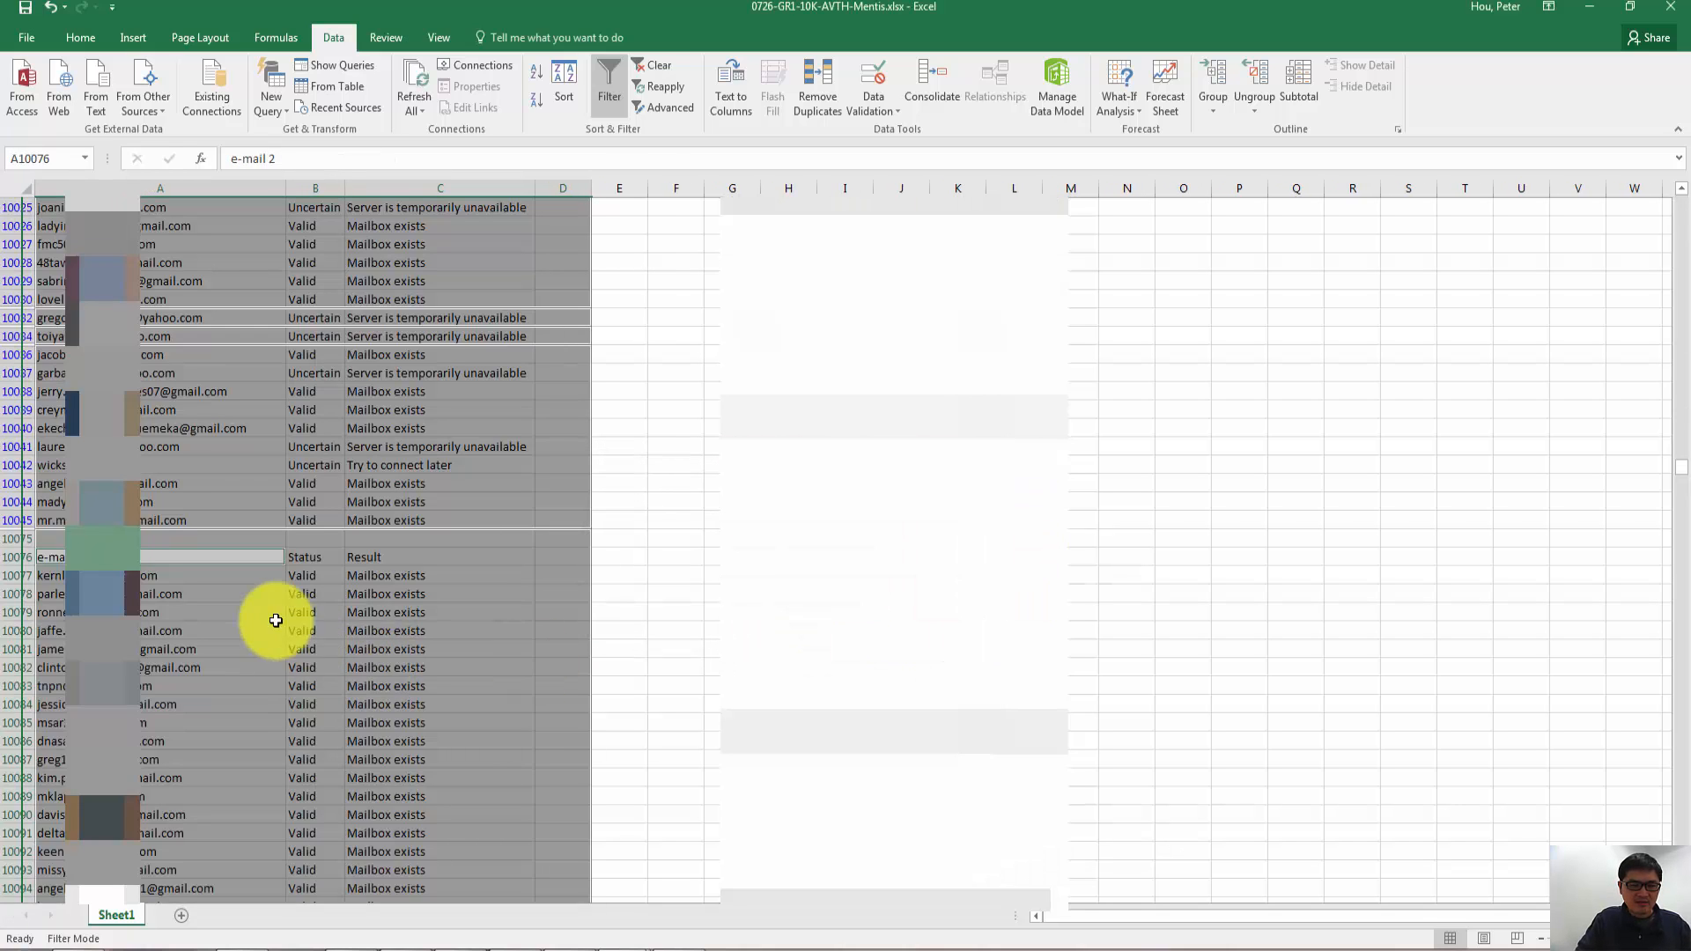
- Examine where the second list begins, from its header in A10076 through the entry in row 10079
click(276, 618)
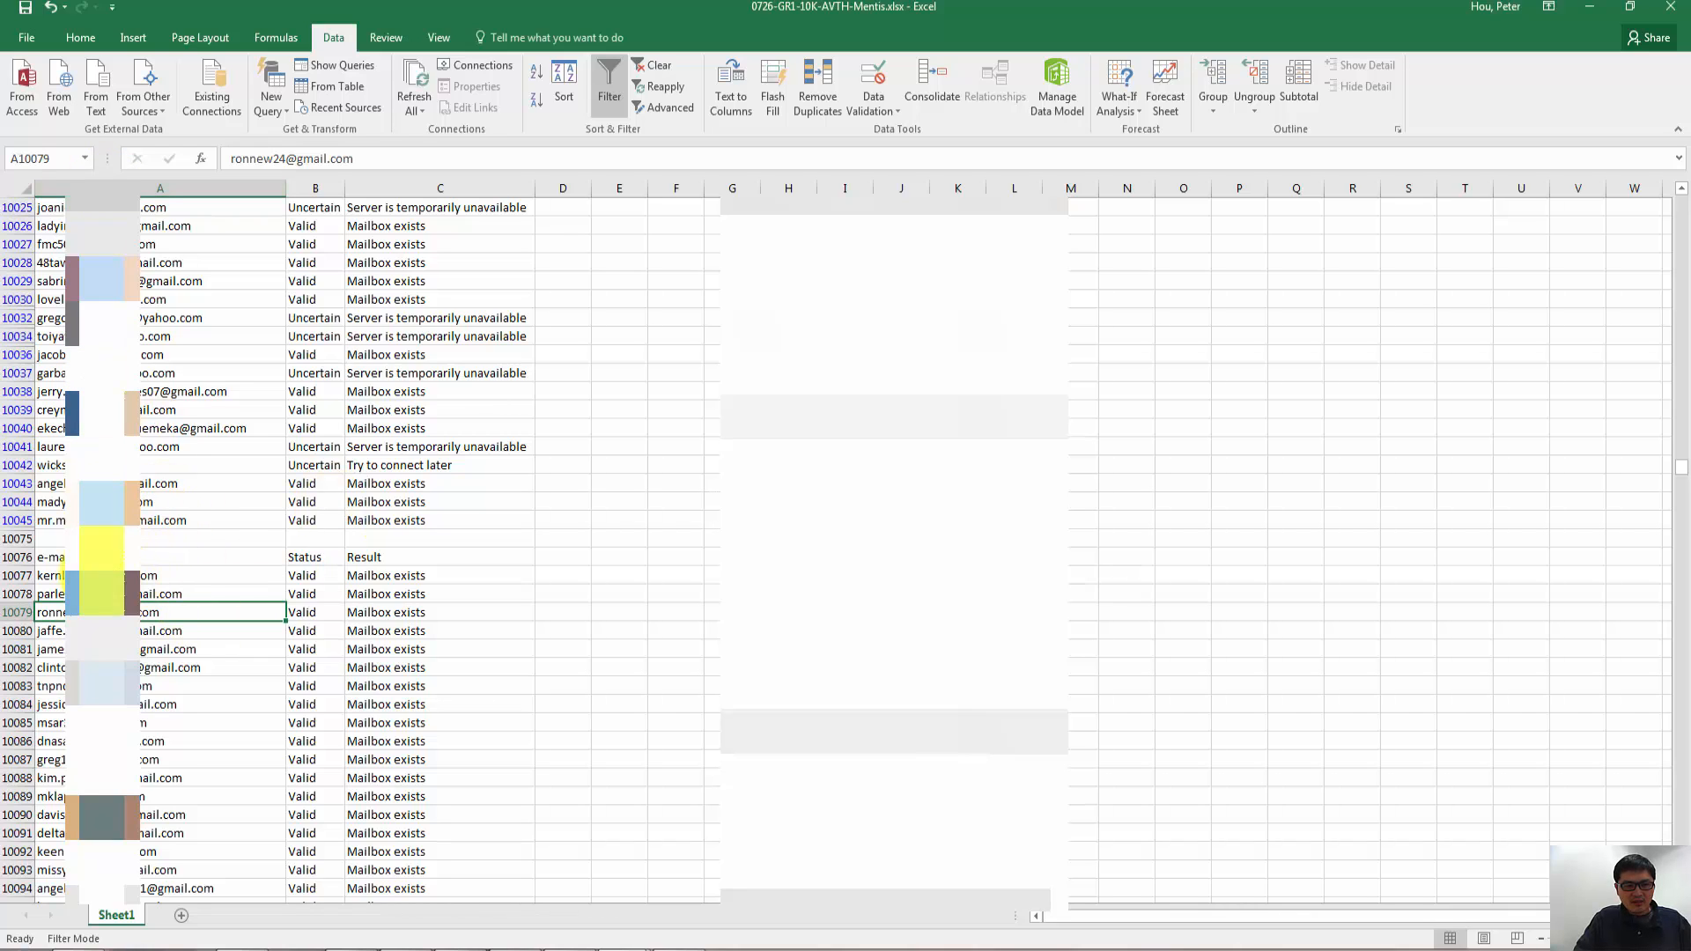
click(50, 560)
click(46, 575)
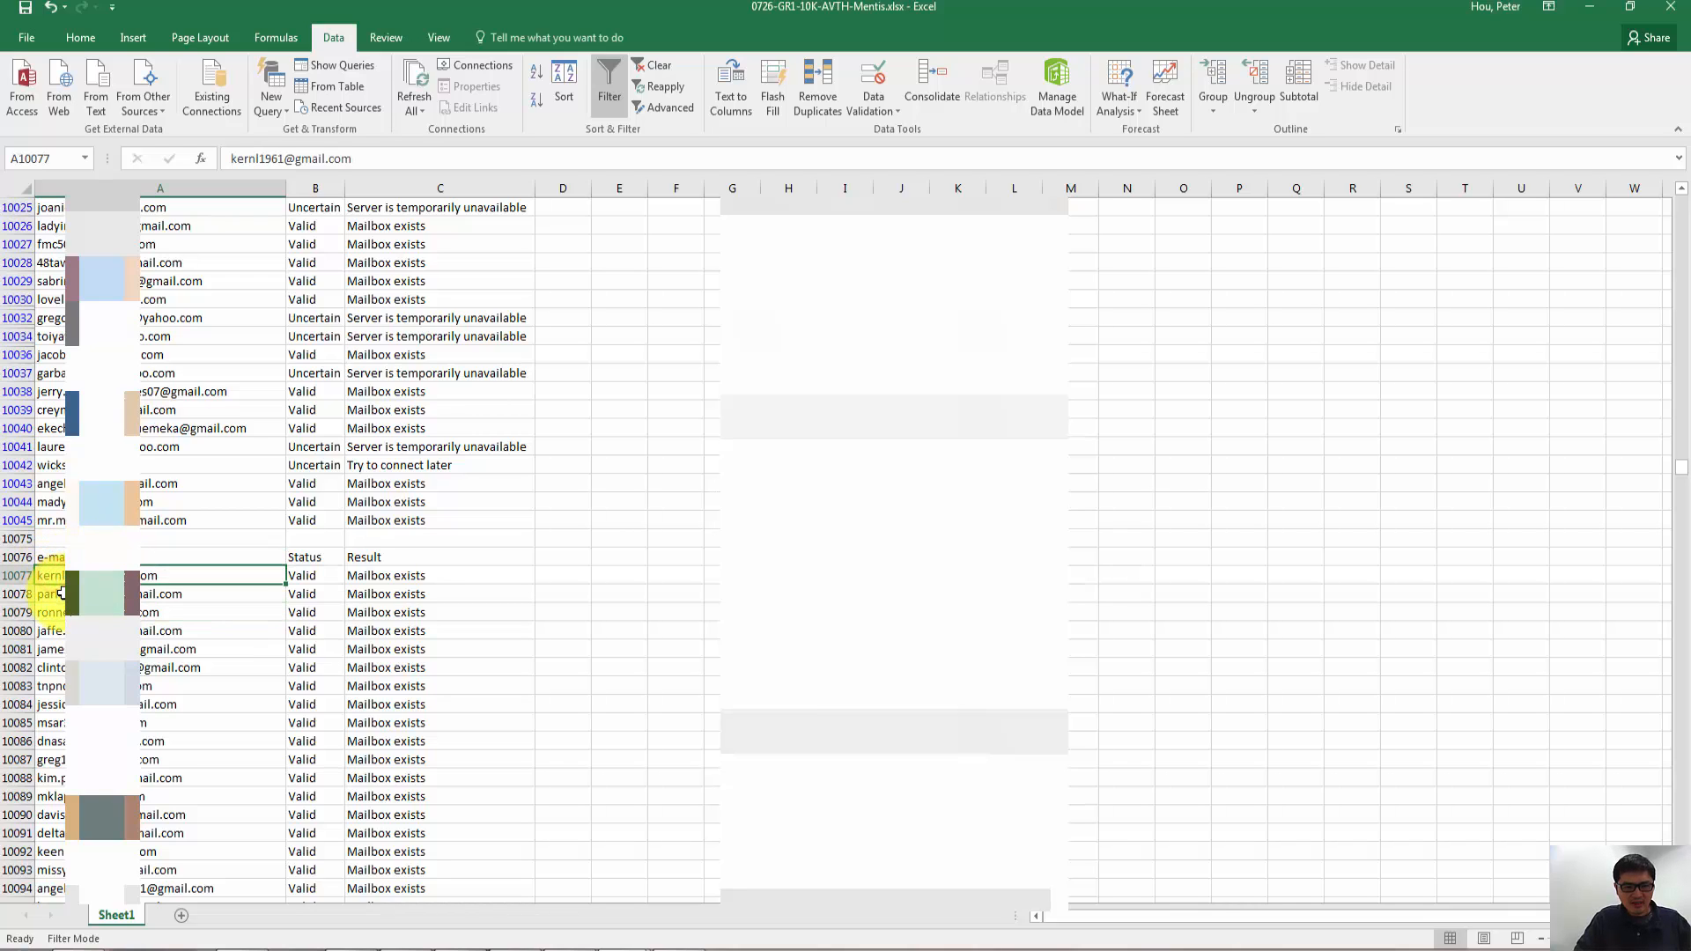
click(50, 595)
click(60, 614)
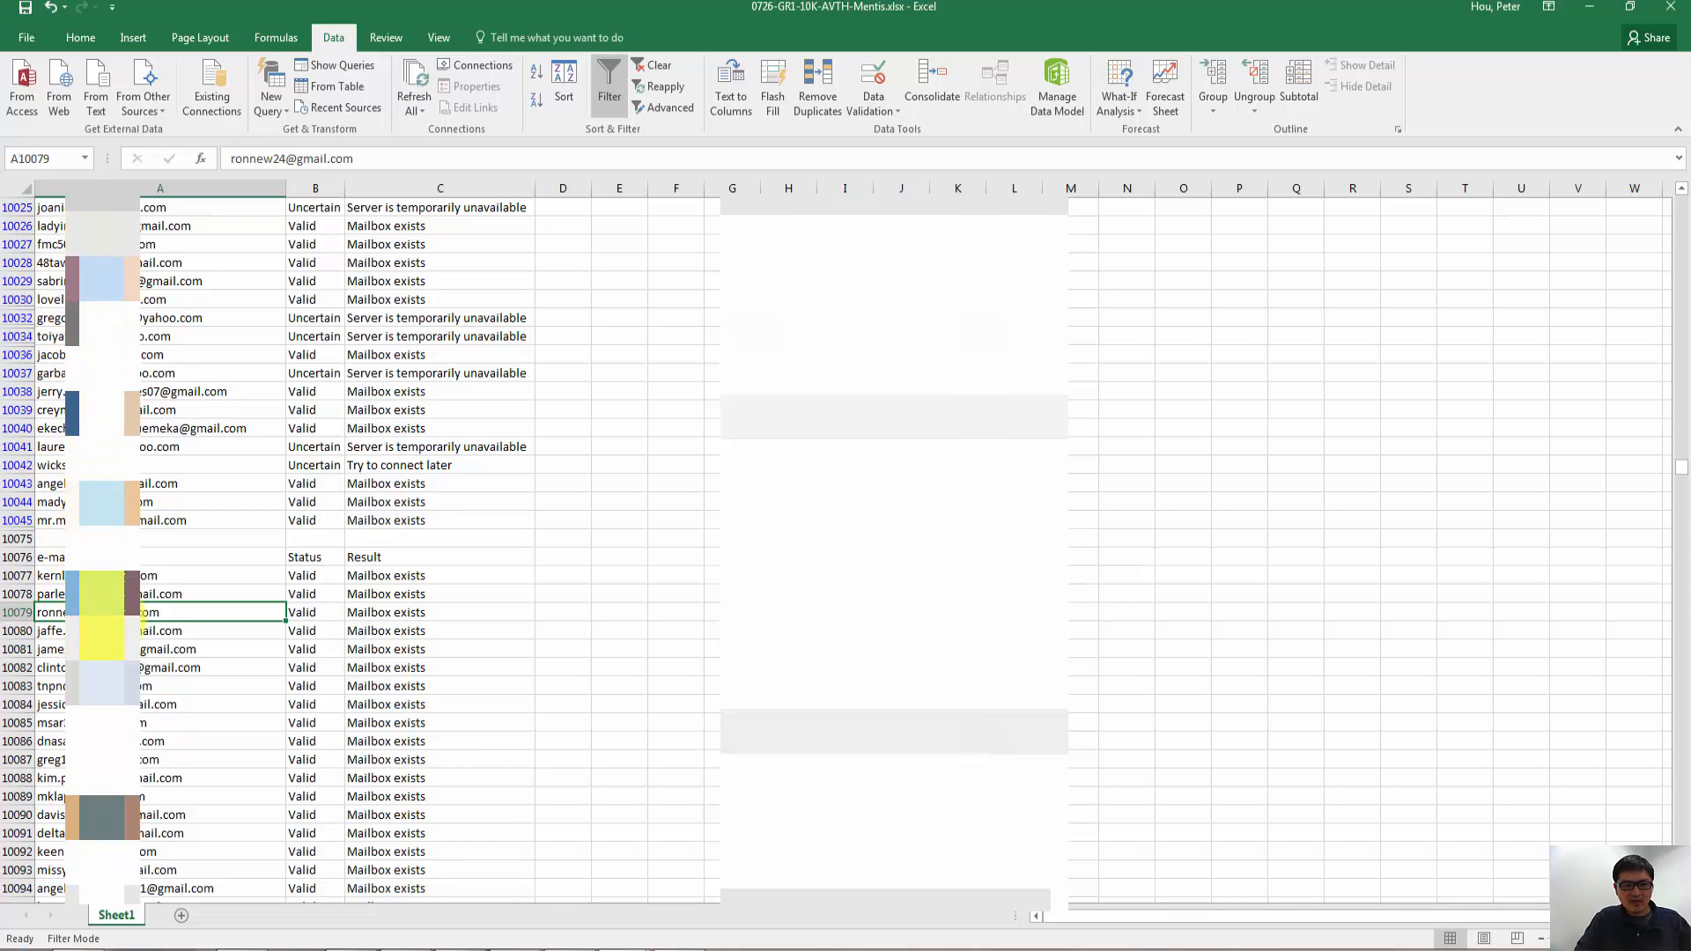
click(11, 618)
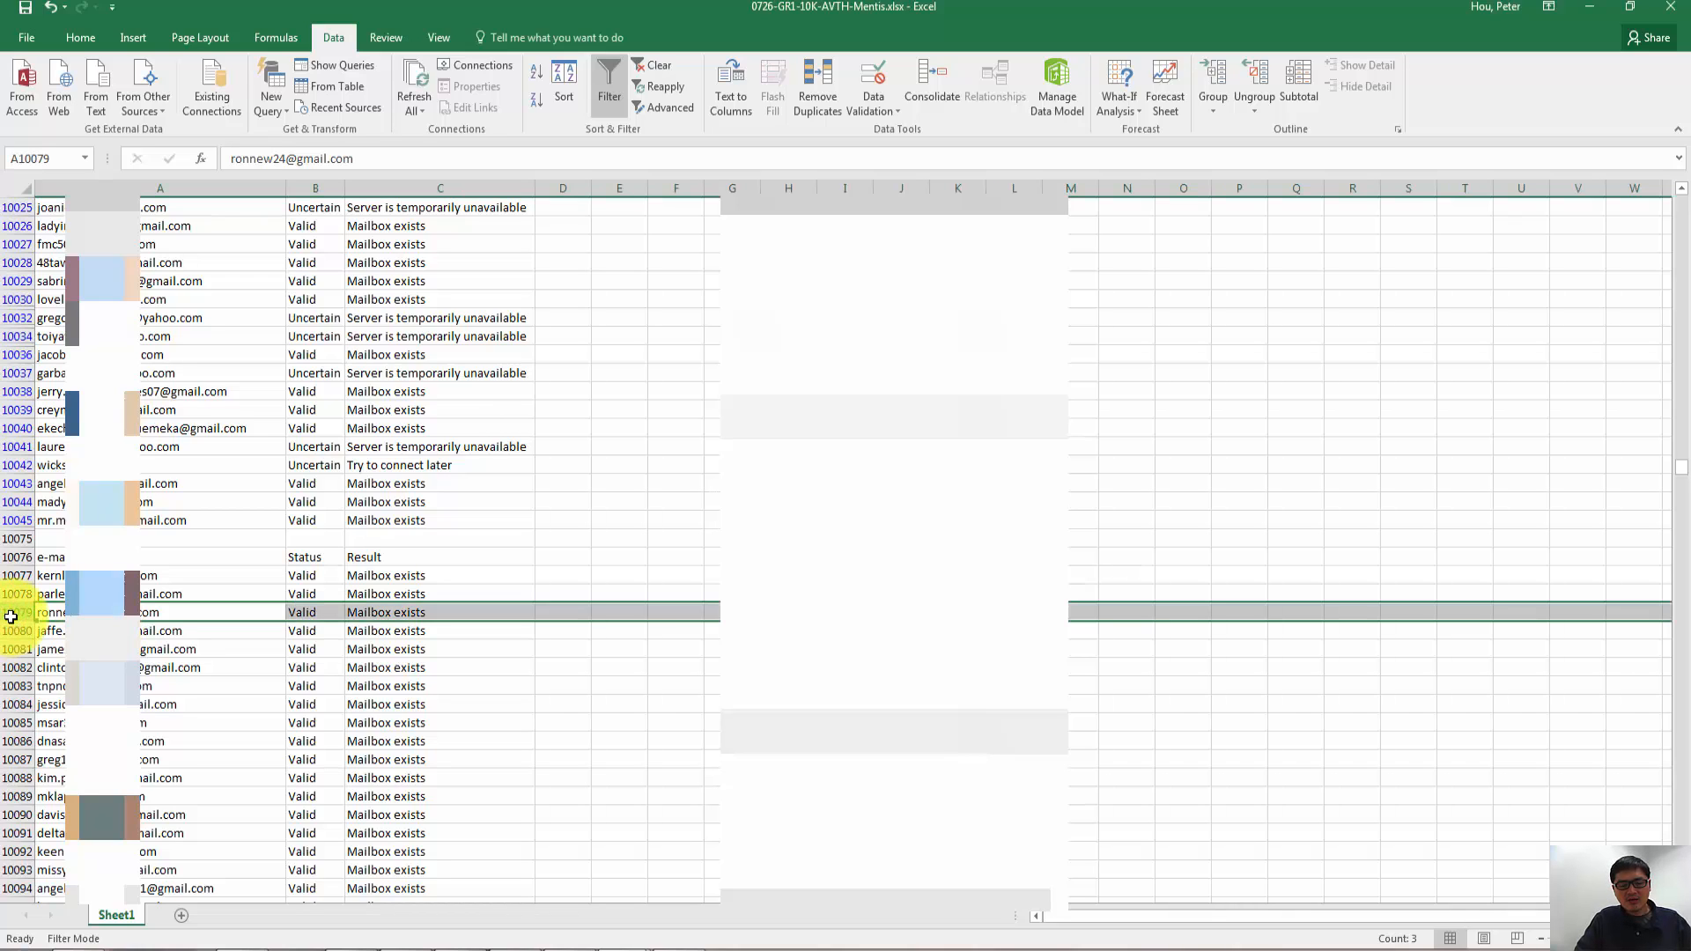
- Remove duplicate rows from the entire sheet, comparing only Column A and excluding Columns B, C and D
click(55, 630)
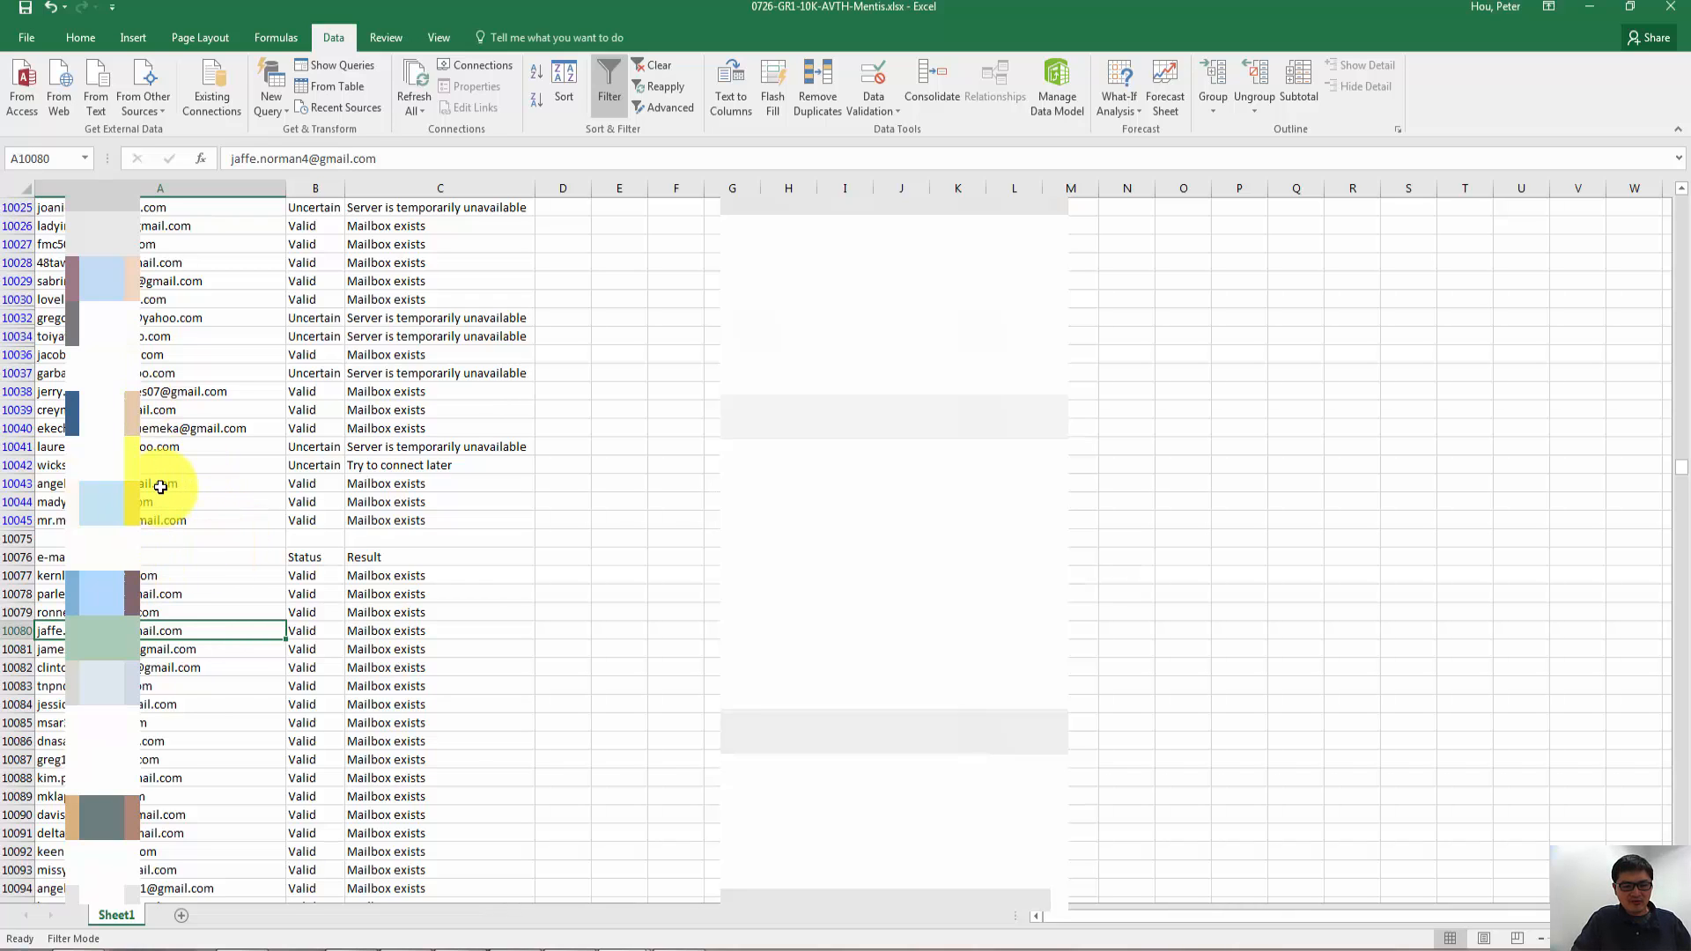
key(ctrl+a)
key(ctrl+a)
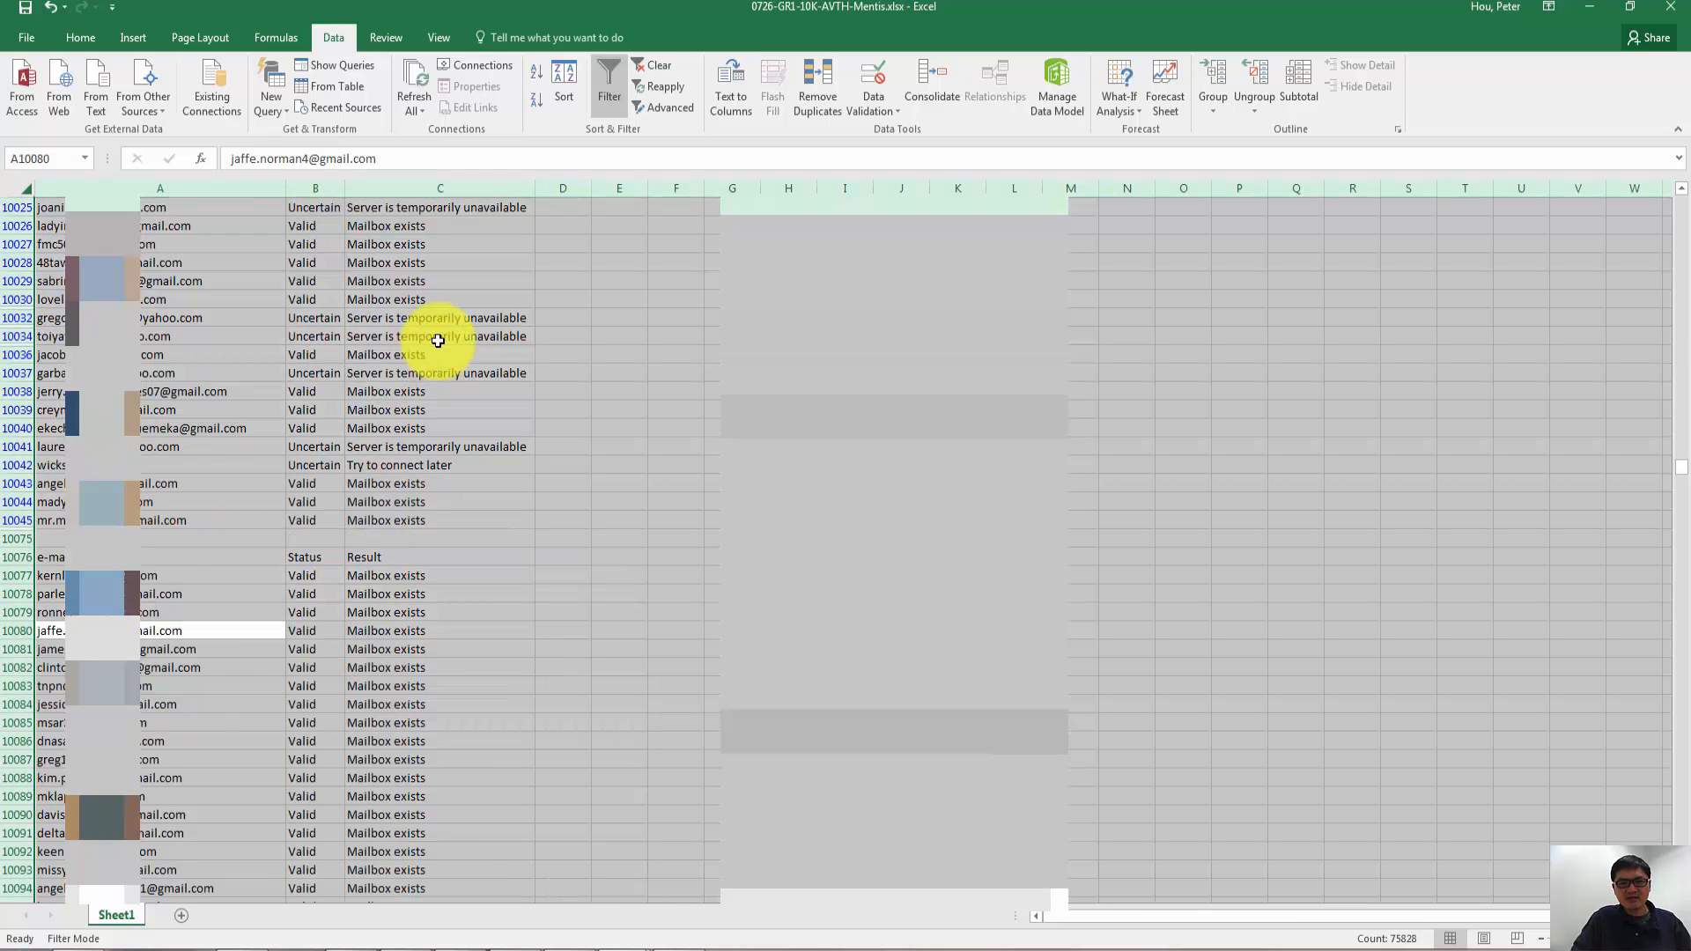
click(811, 104)
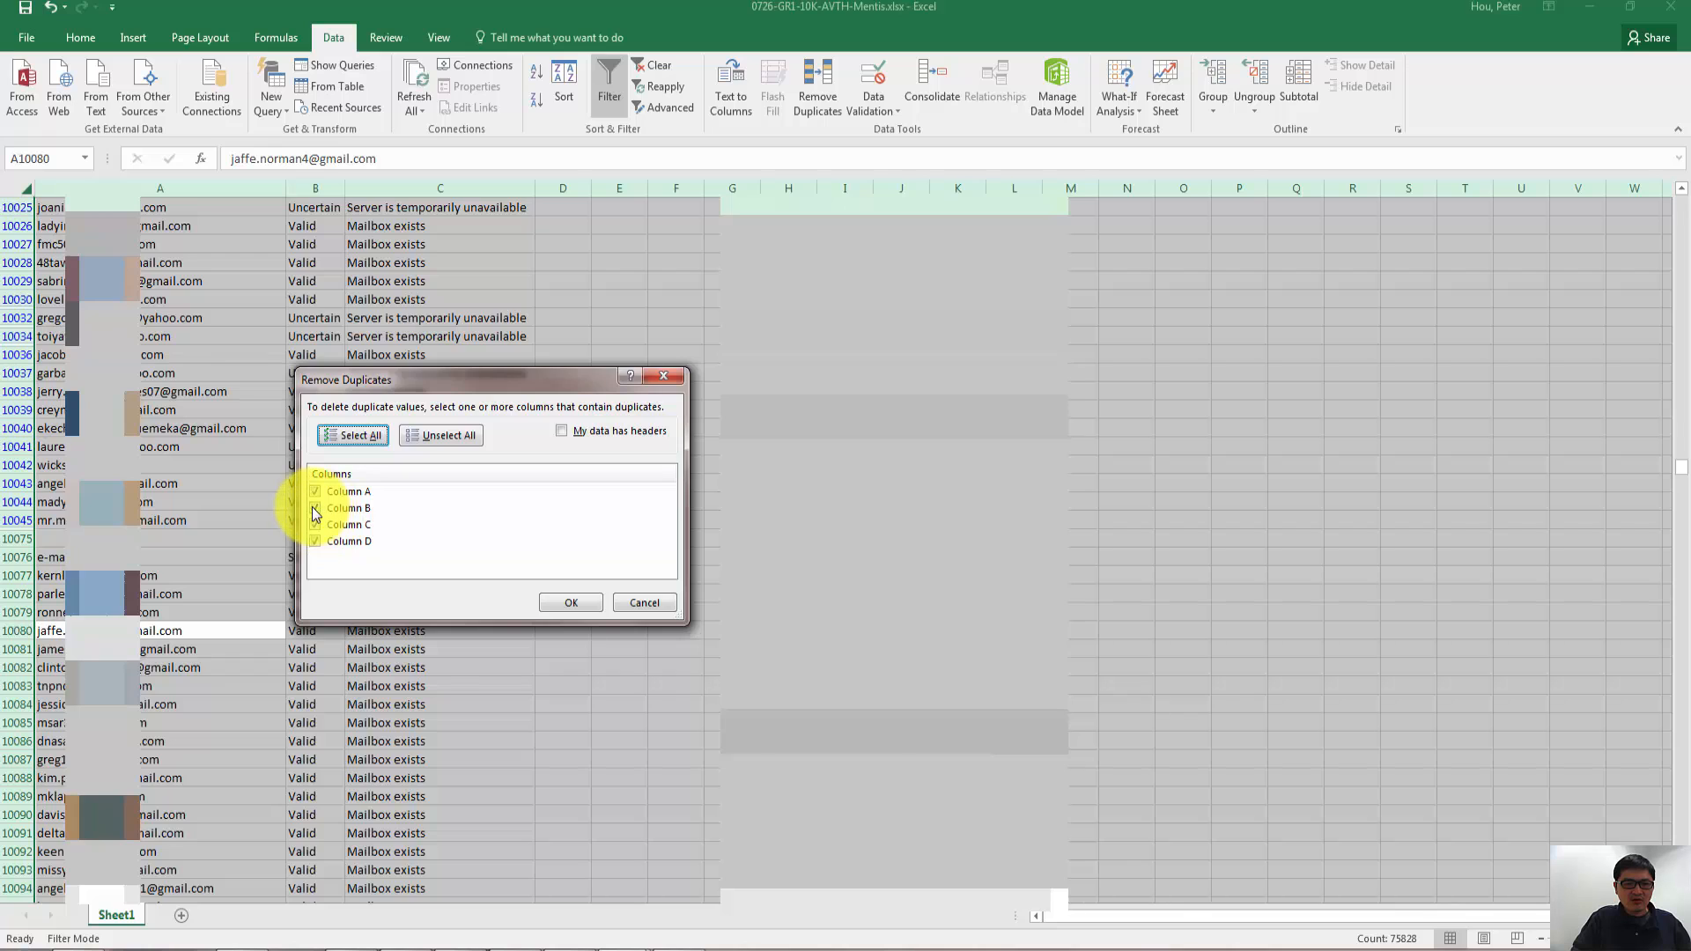
click(314, 508)
click(314, 525)
click(314, 542)
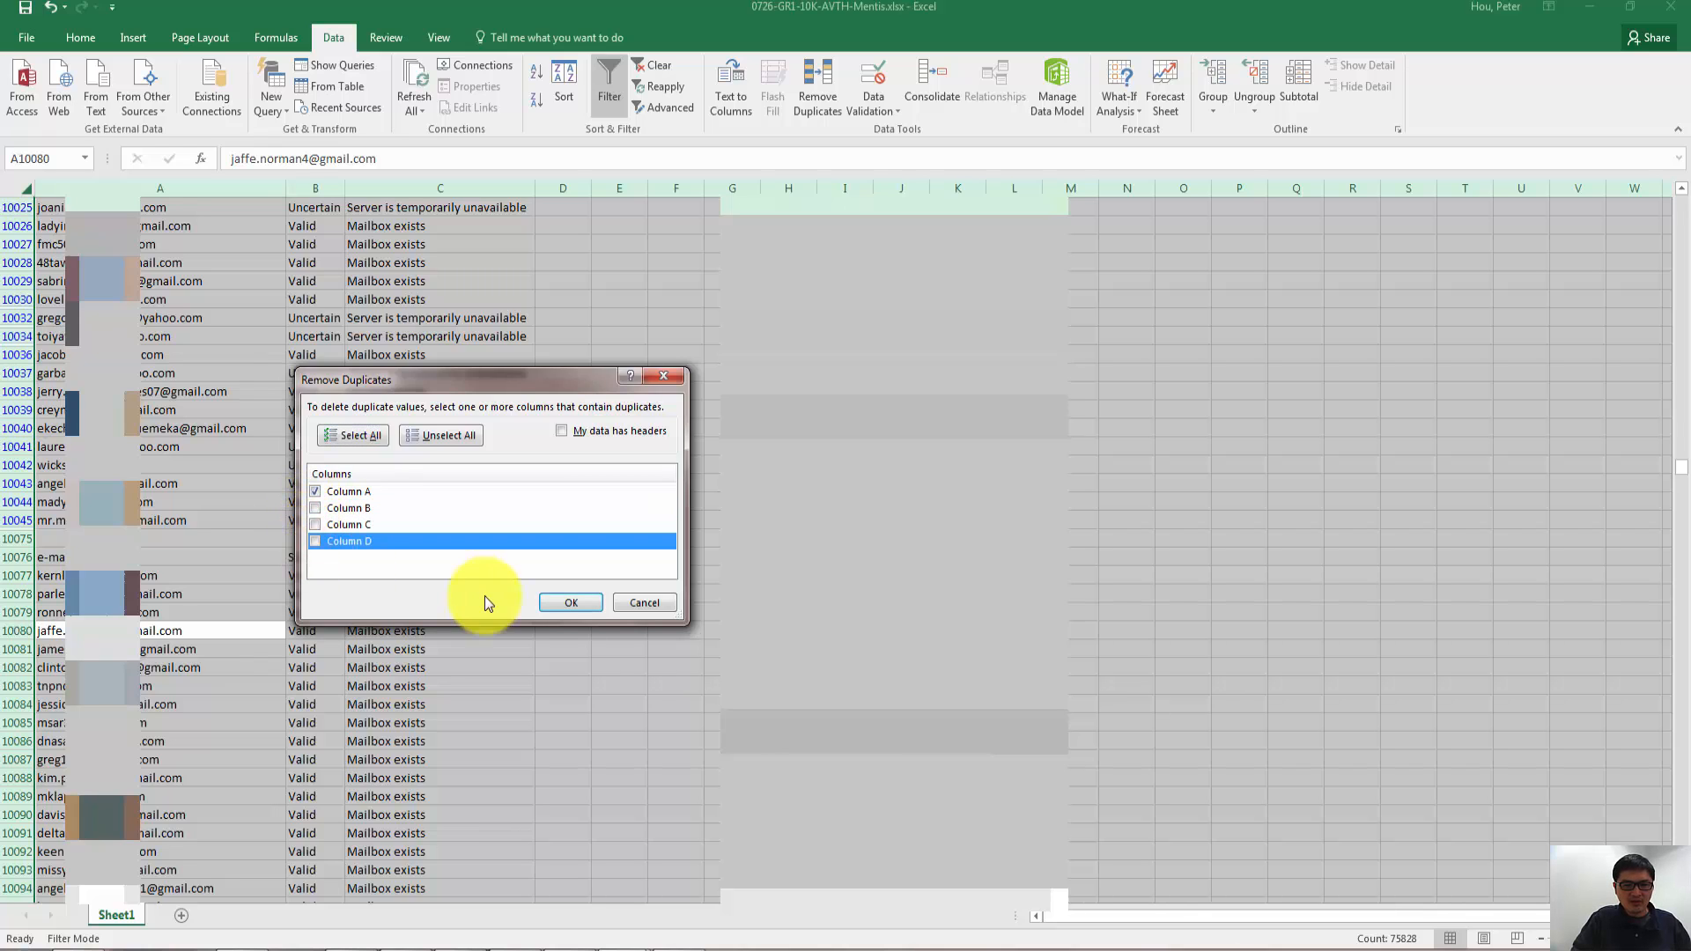
click(562, 601)
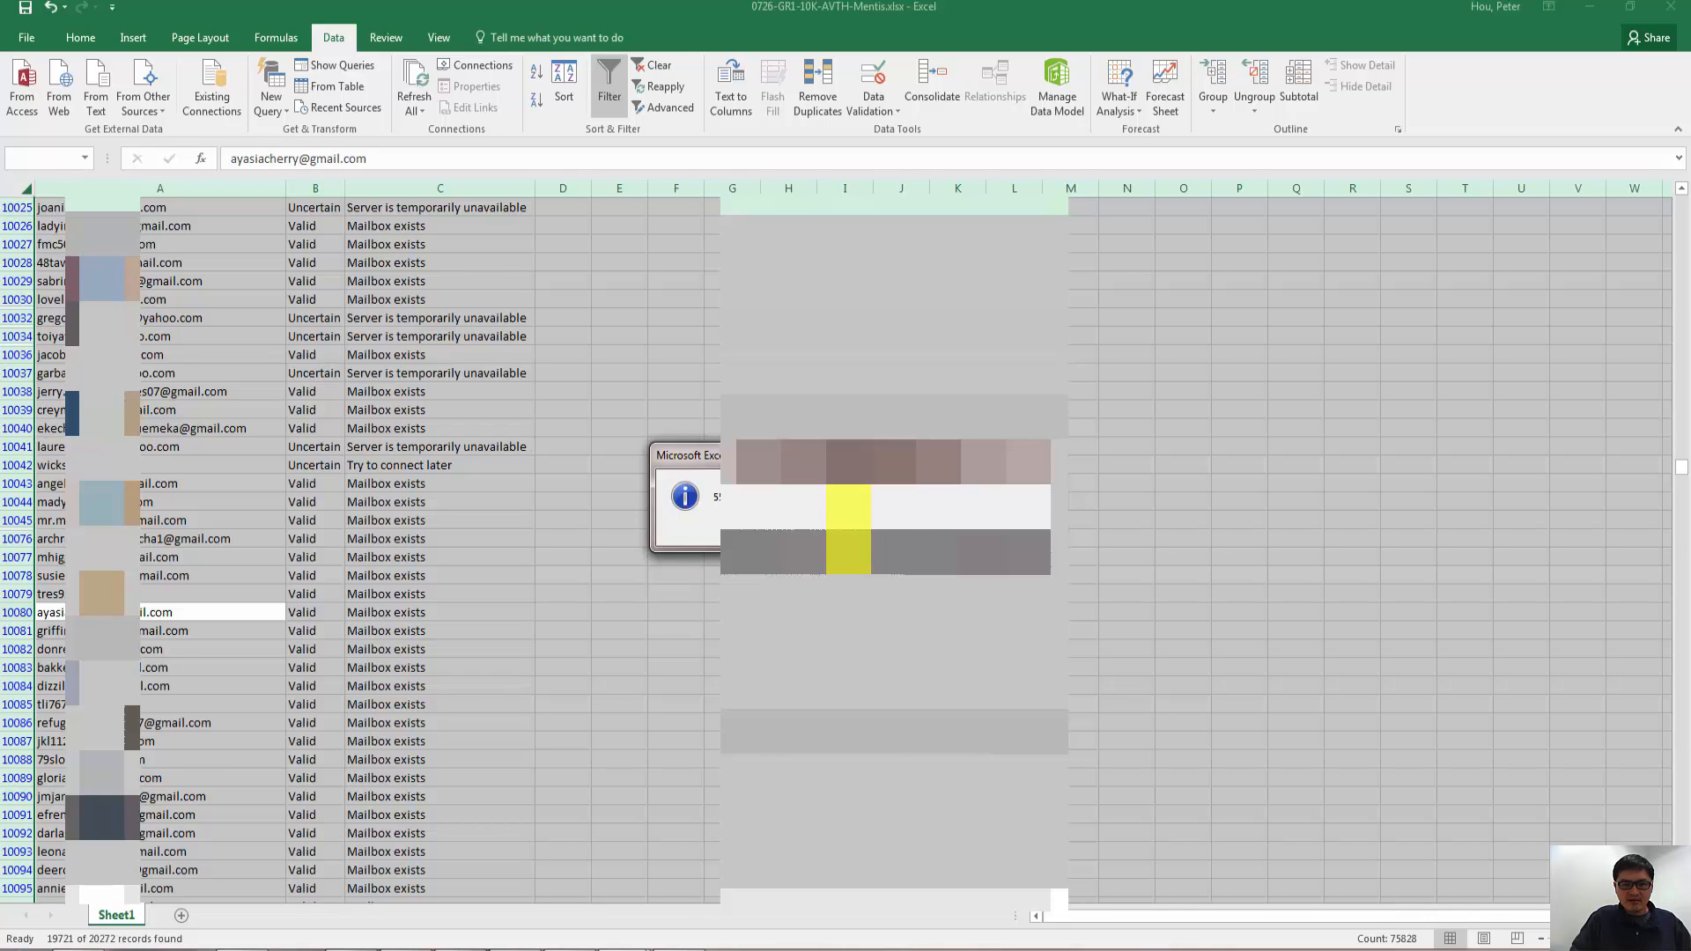
click(850, 526)
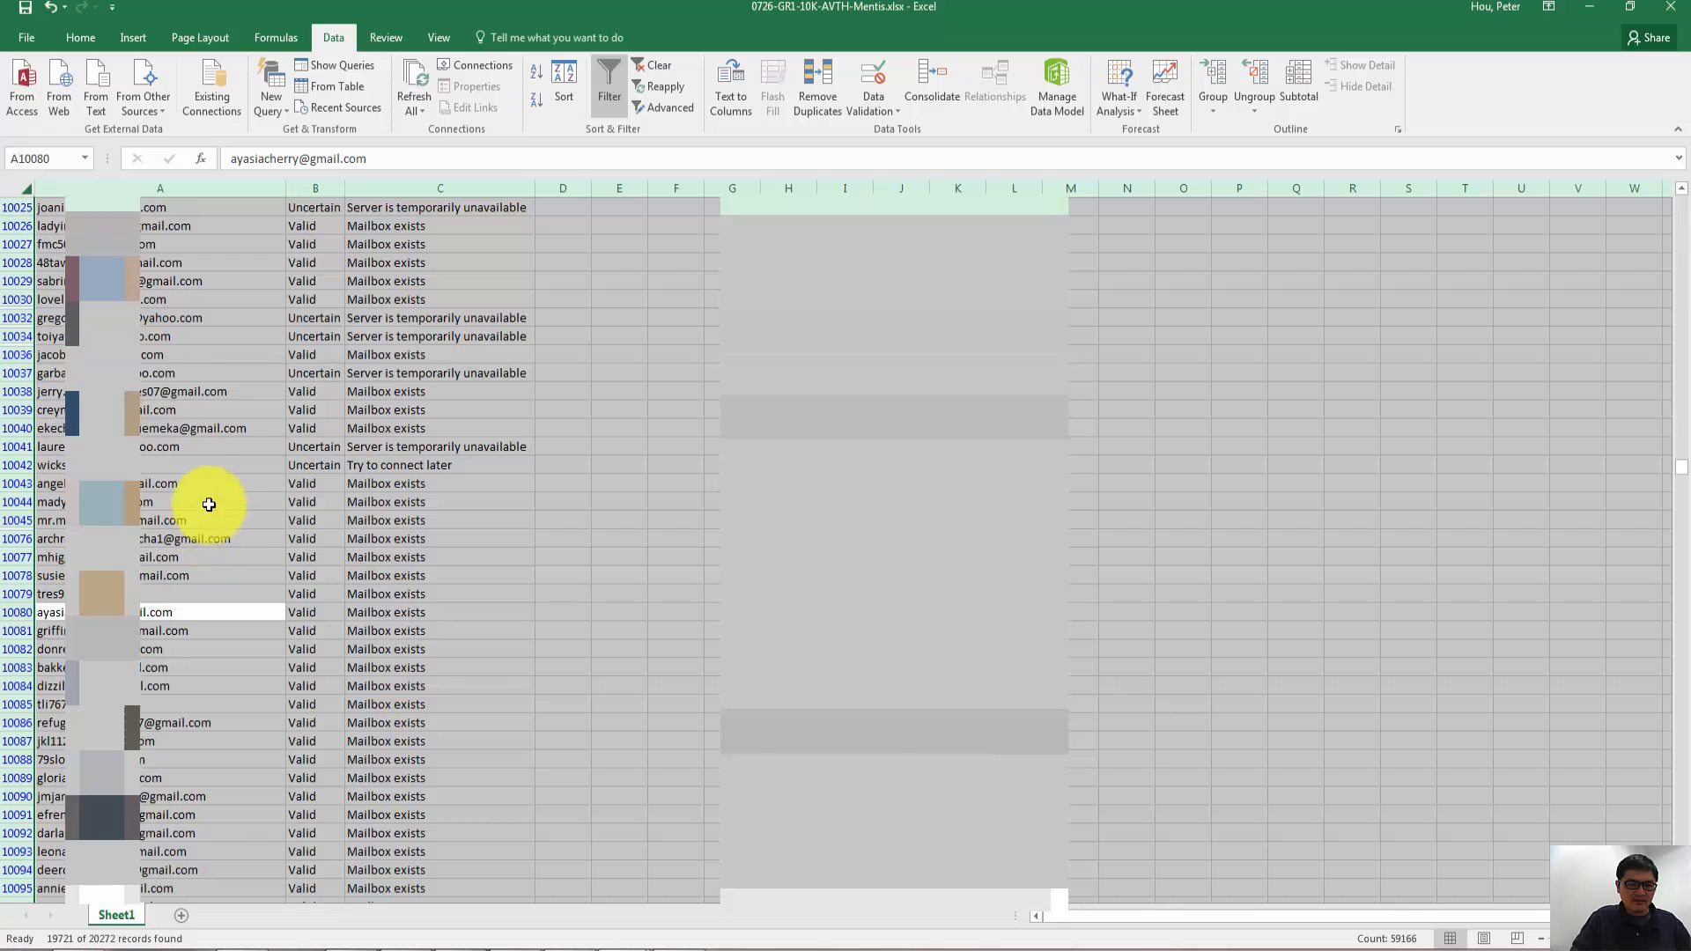
click(158, 494)
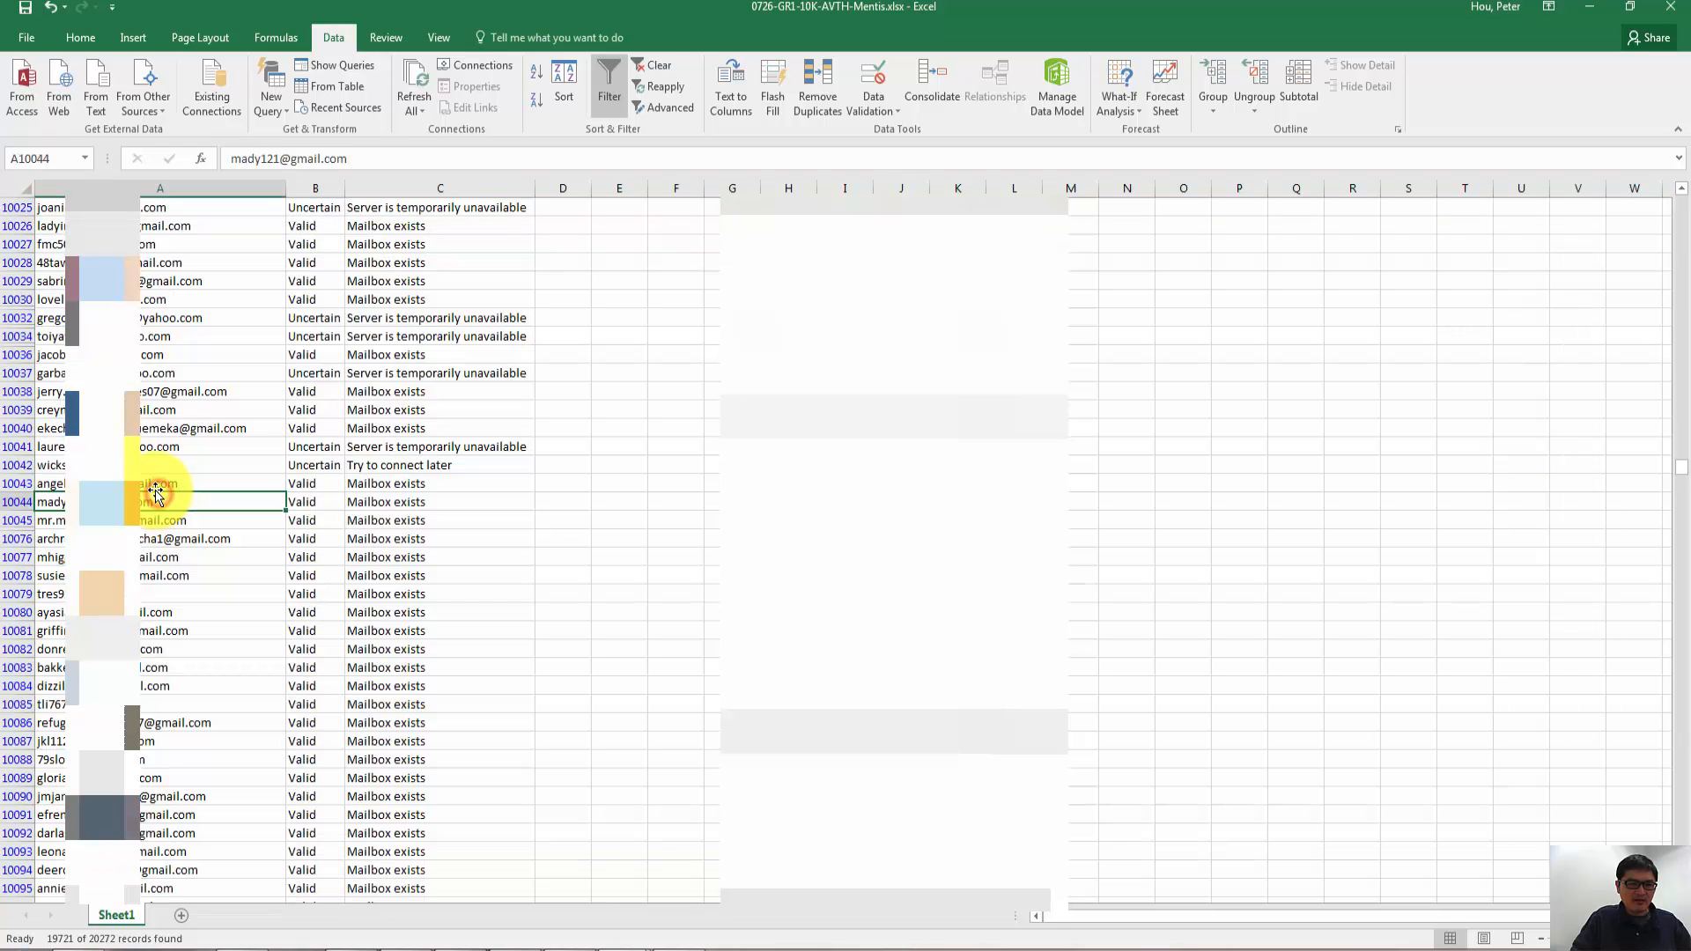
- Insert a blank row at row 10043 to separate the first list from the second list
click(153, 487)
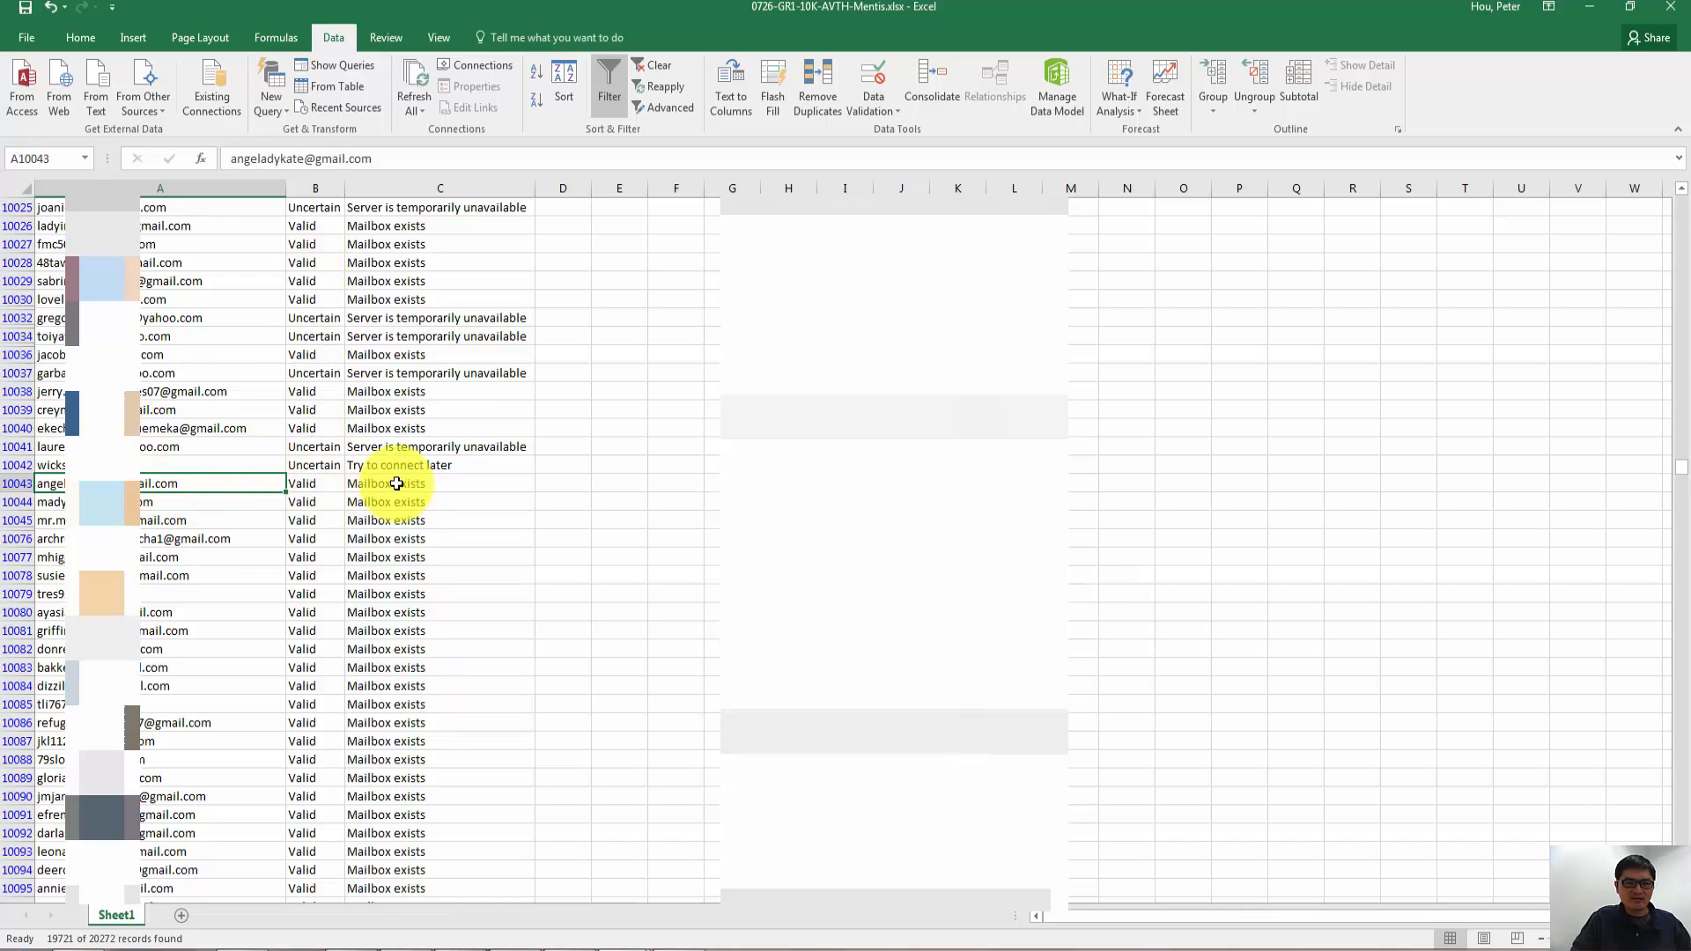
click(12, 484)
right_click(12, 484)
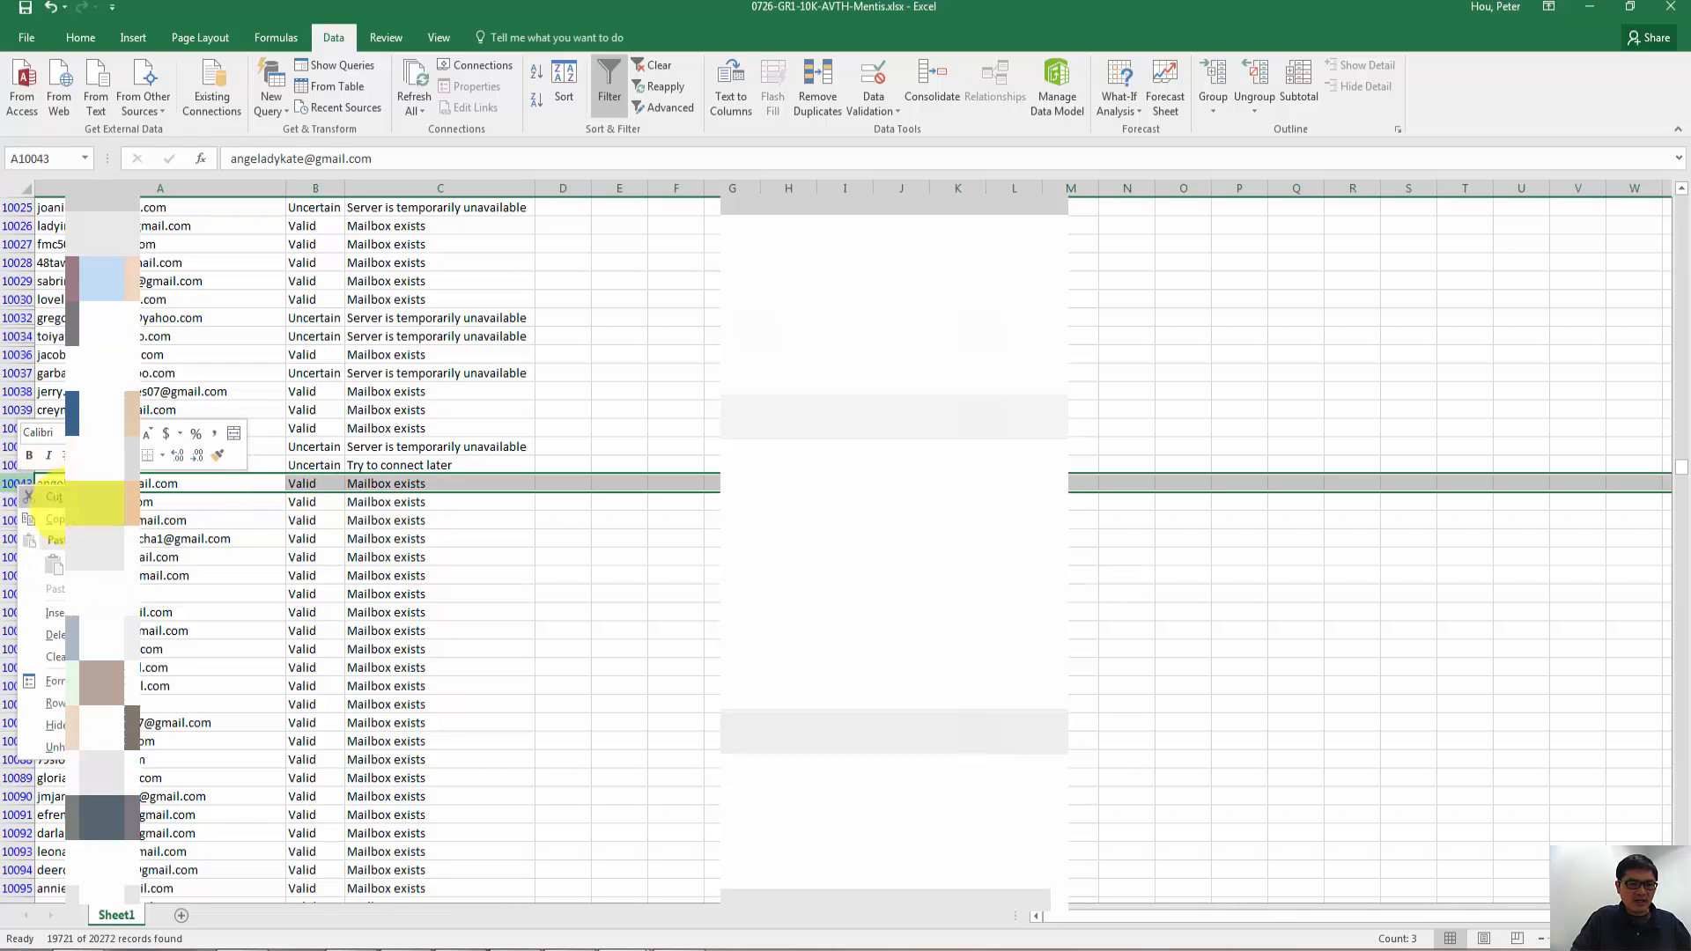
click(84, 612)
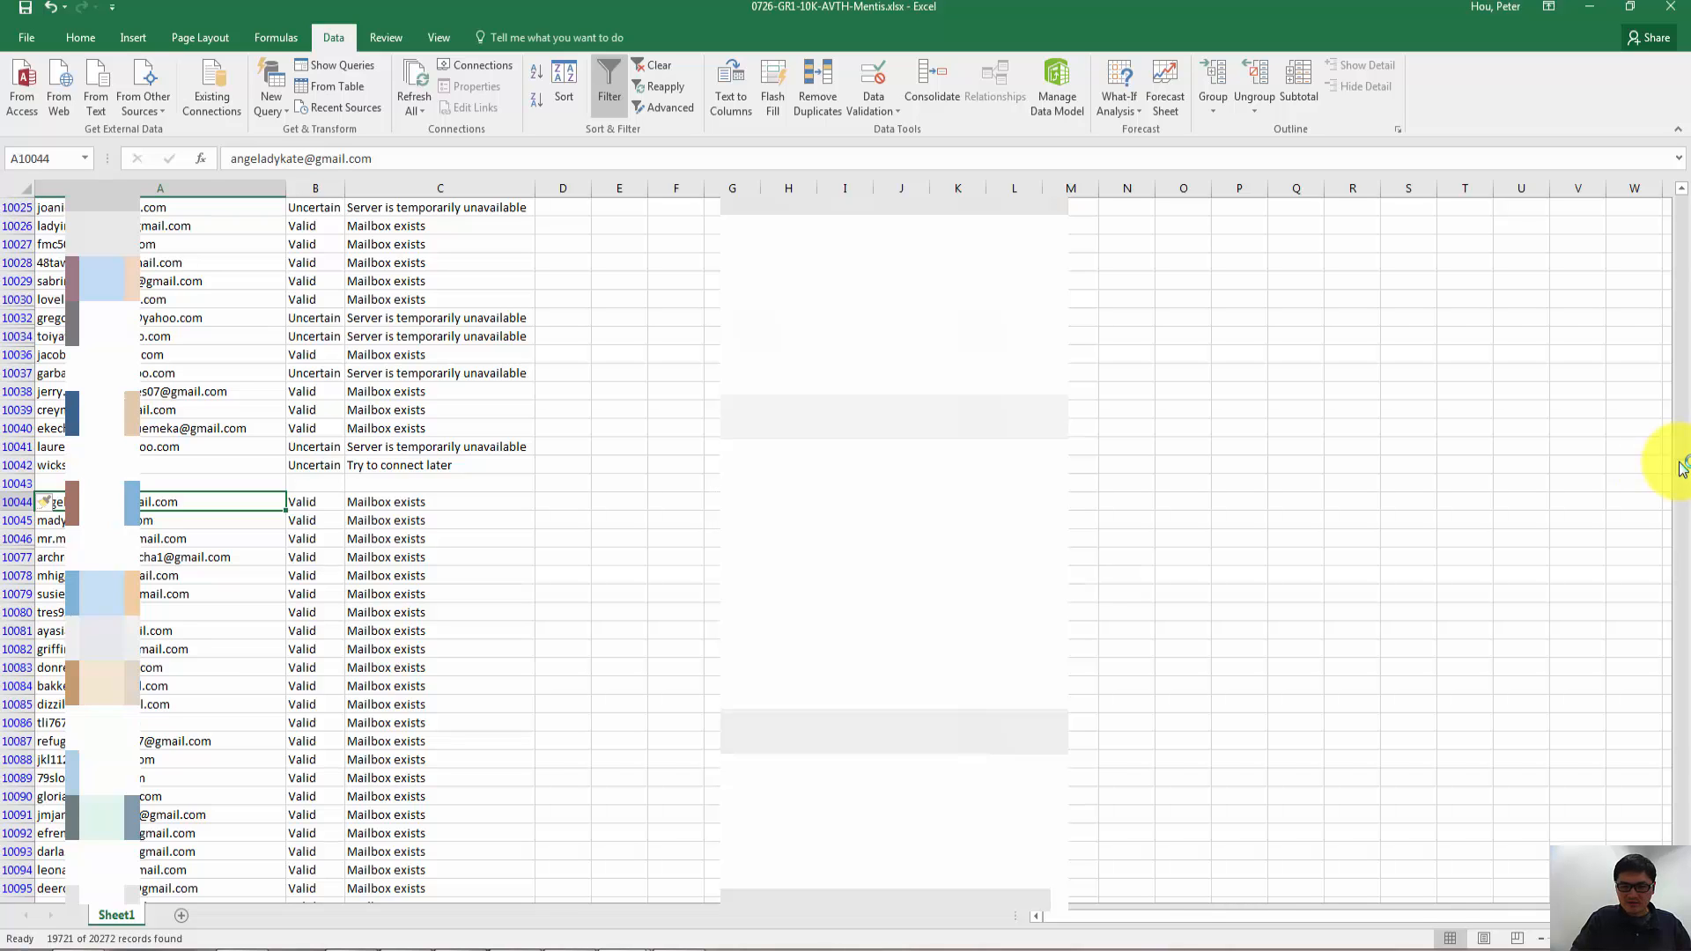
- Copy the whole second list, from A10044 across three columns down to C20274
drag(1680, 468, 1685, 219)
shift+click(101, 651)
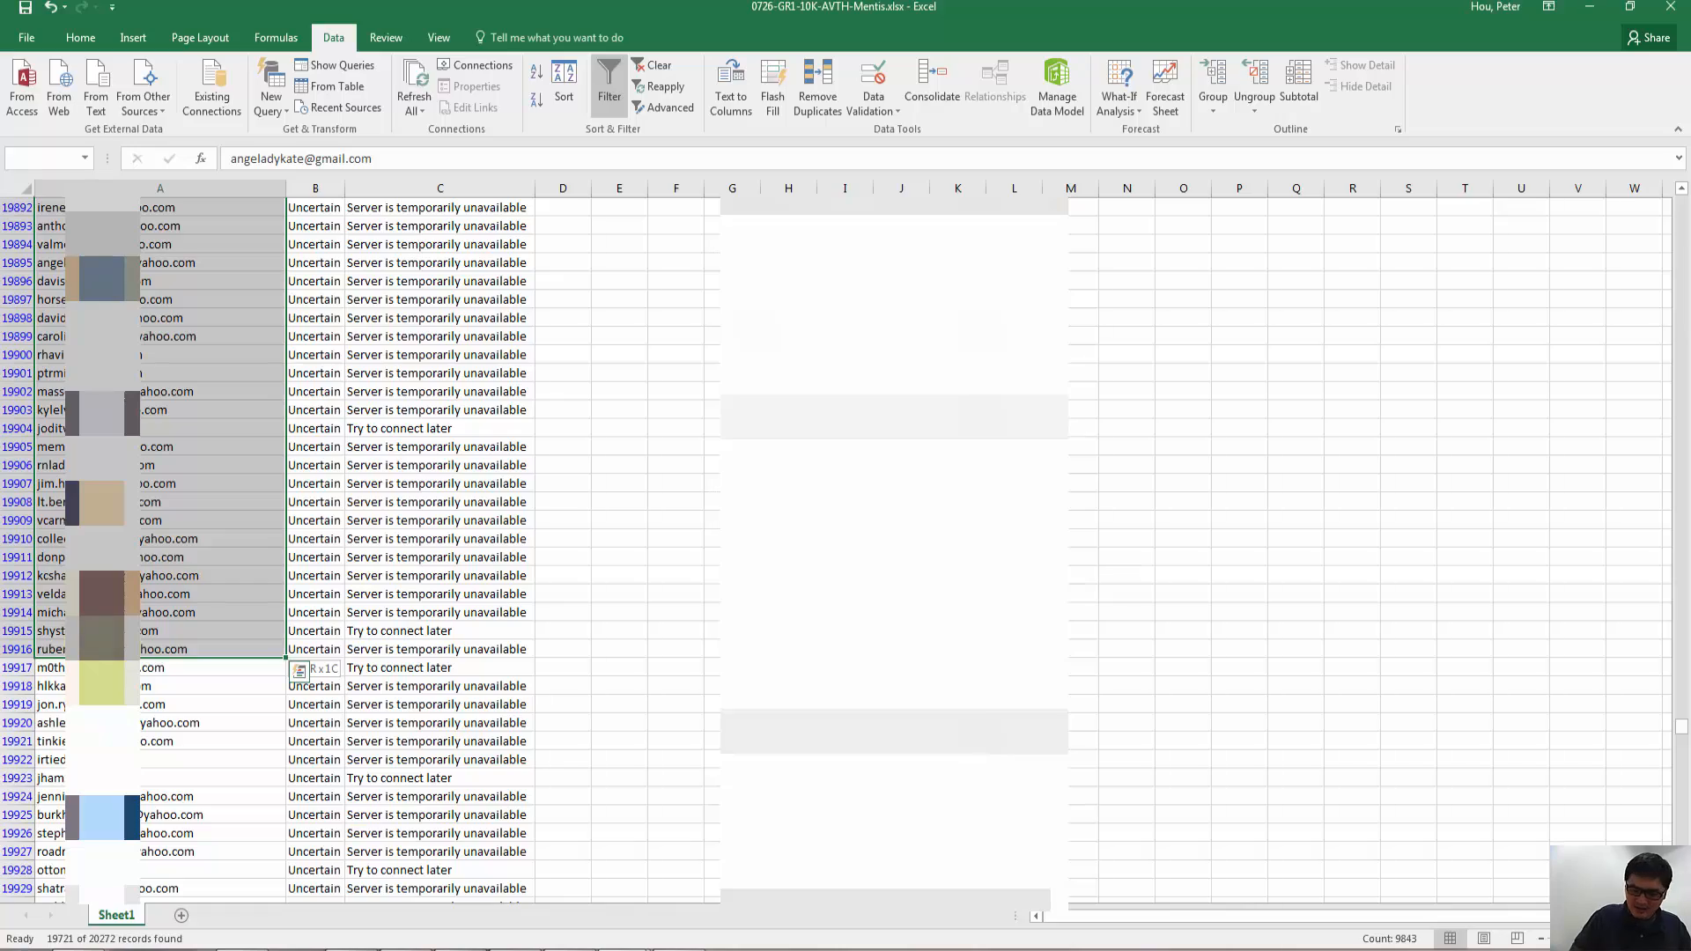
drag(286, 656, 534, 657)
key(shift+Page_Up)
key(shift+Page_Up)
key(shift+Page_Up)
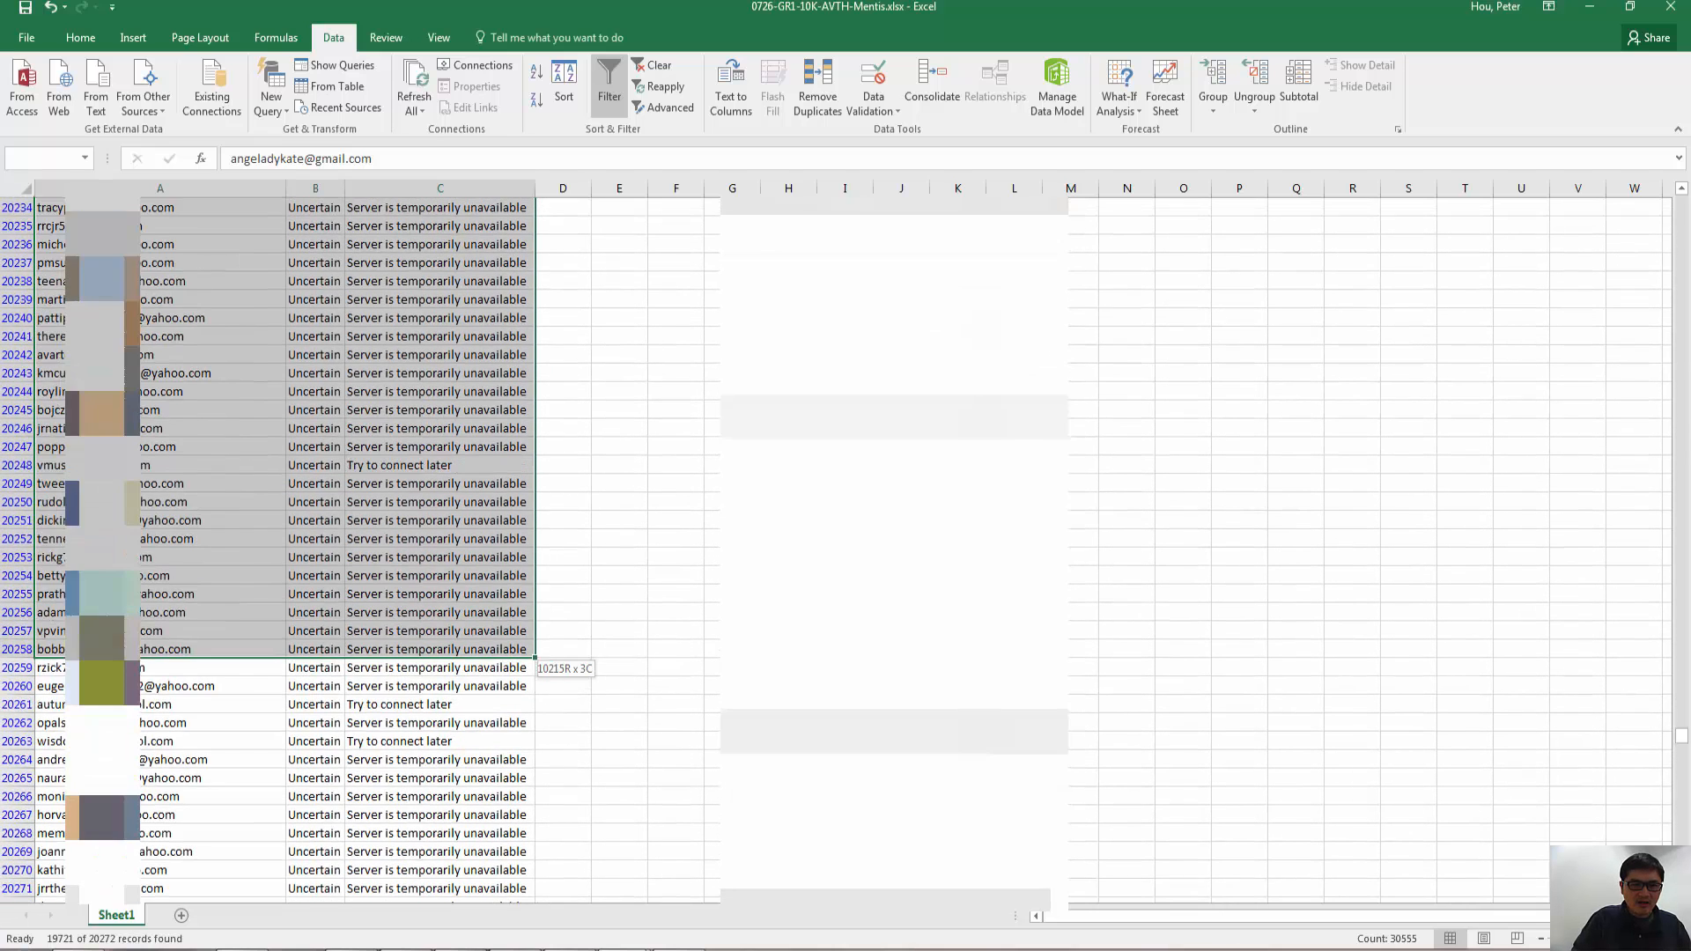
key(shift+Page_Down)
key(shift+Up)
key(shift+Up)
key(shift+Up)
key(shift+Up)
key(shift+Up)
key(shift+Up)
key(shift+Up)
key(shift+Up)
key(shift+Up)
key(shift+Up)
key(shift+Up)
key(shift+Up)
key(shift+Up)
key(shift+Up)
key(shift+Up)
key(shift+Up)
key(shift+Up)
key(shift+Up)
key(shift+Up)
key(shift+Up)
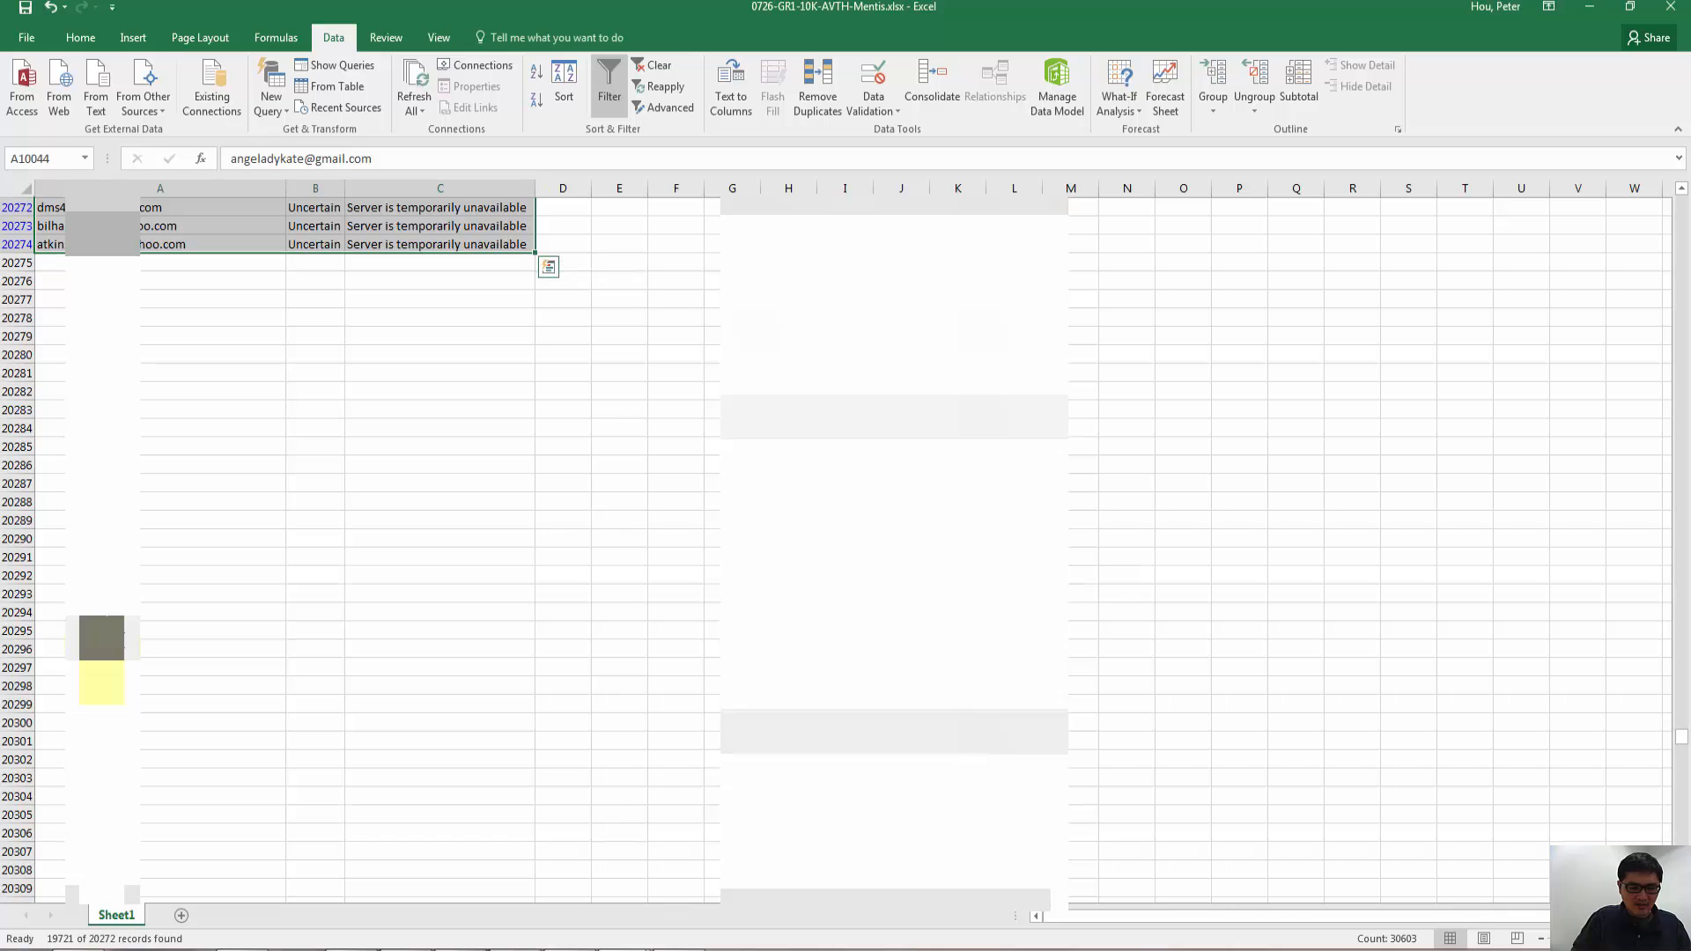
key(ctrl+c)
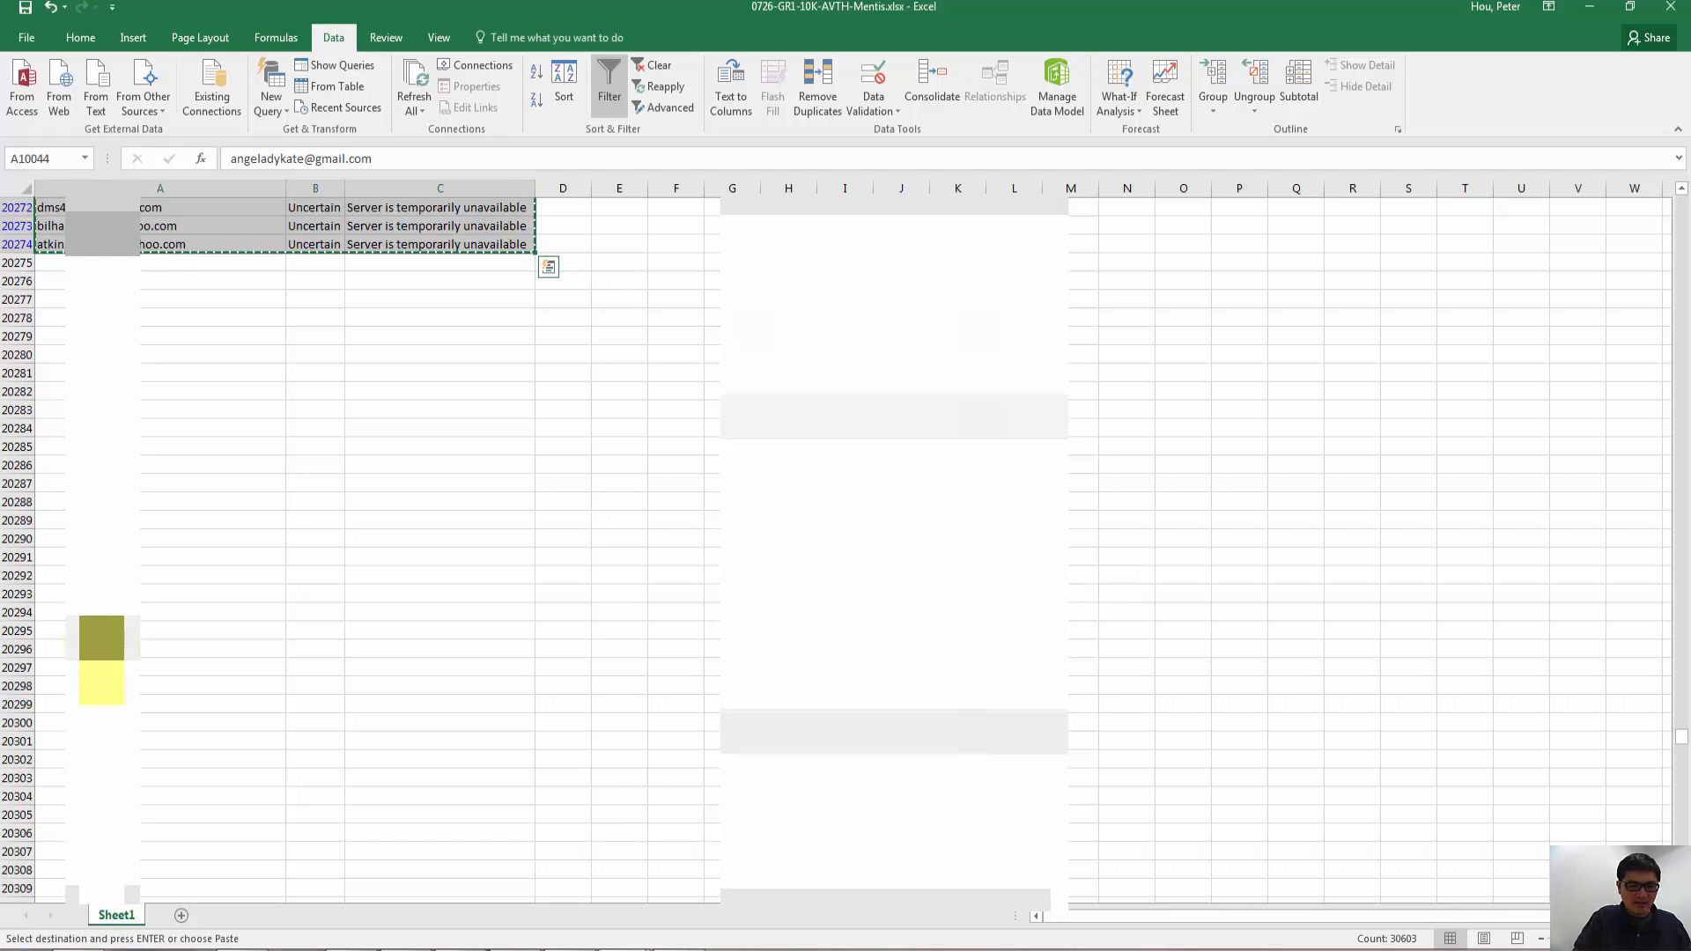
- Paste the copied list at A1 of a new worksheet and inspect its last rows
click(178, 920)
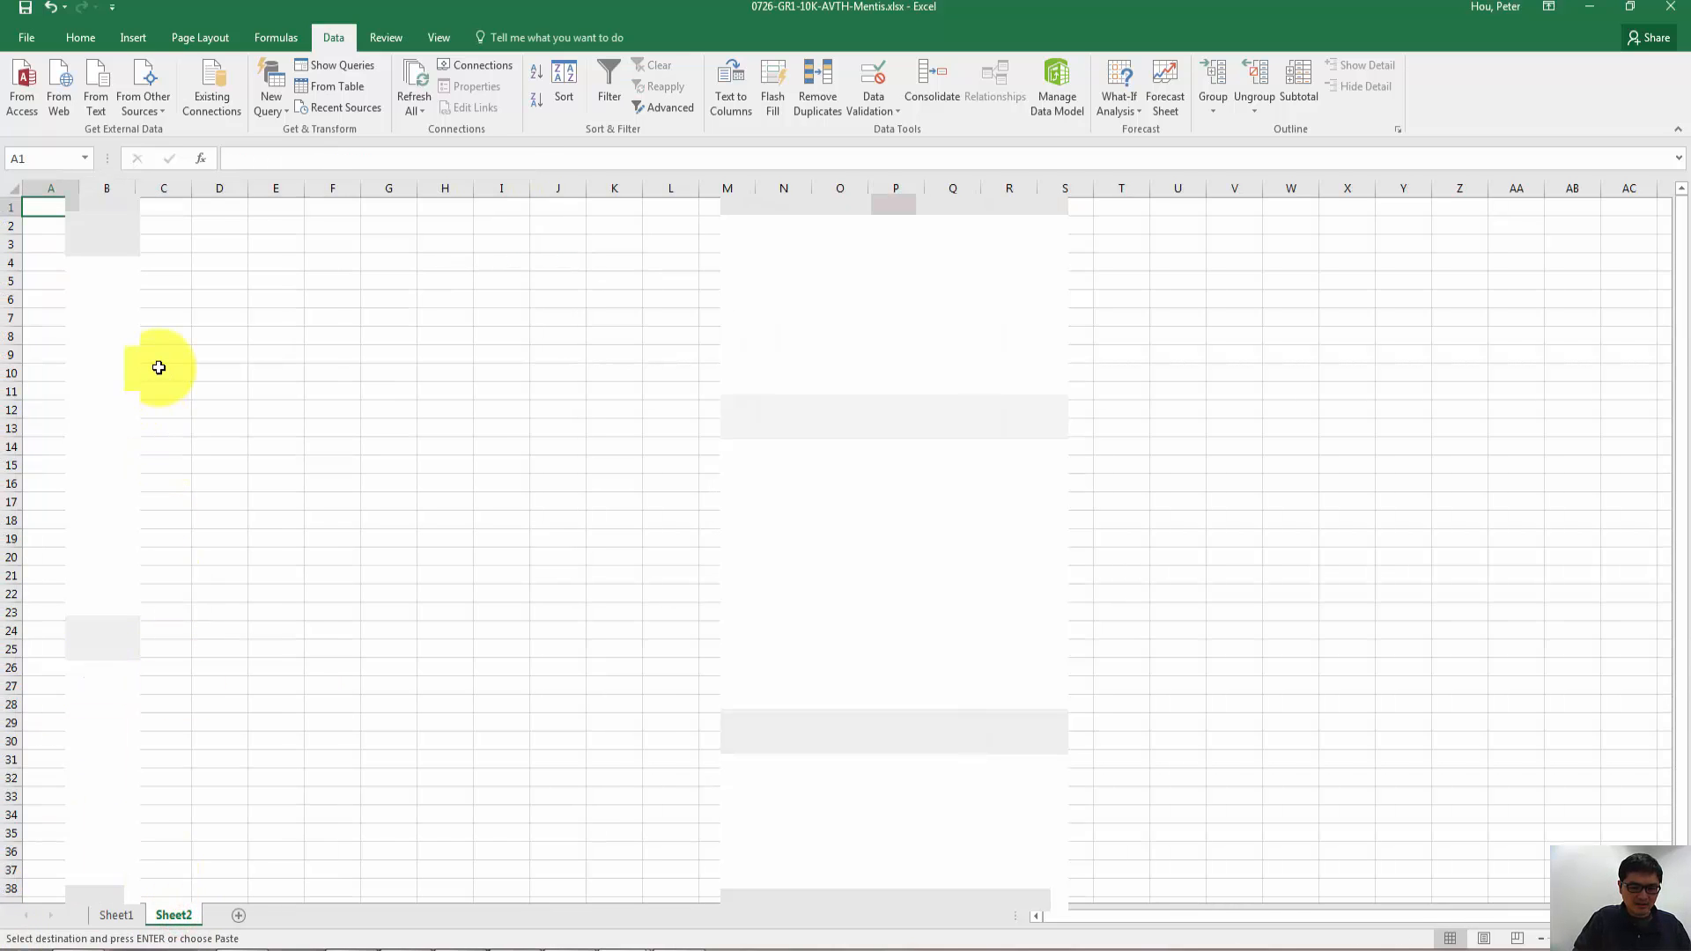
key(ctrl+v)
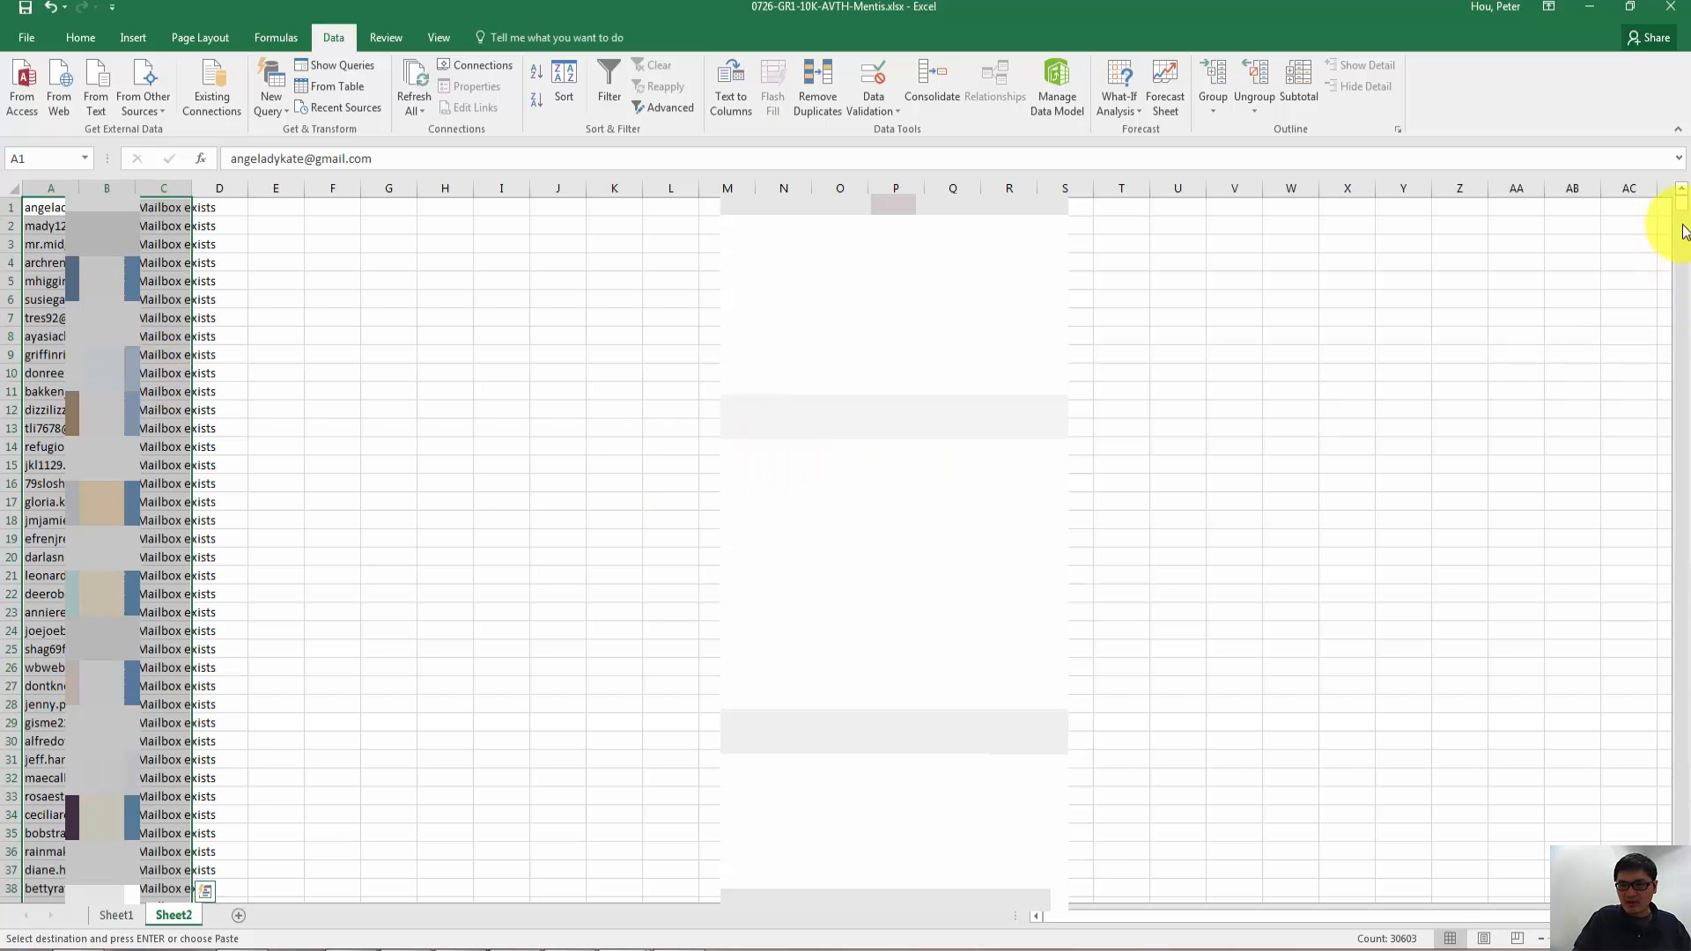
drag(1684, 210, 1684, 846)
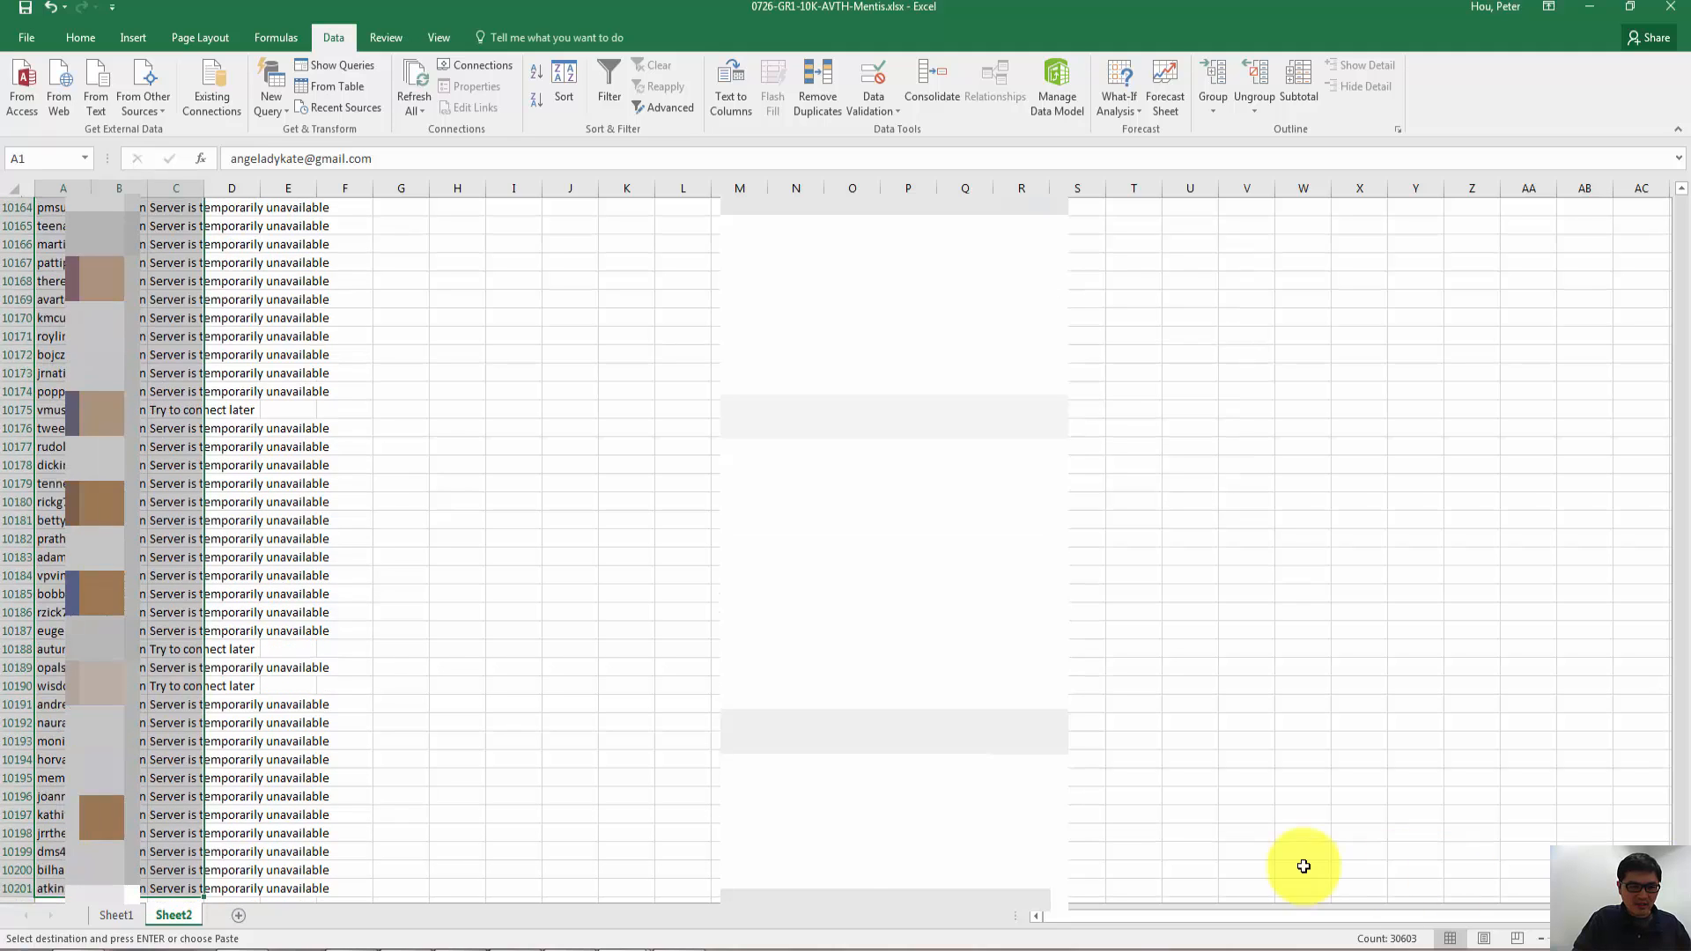
click(412, 886)
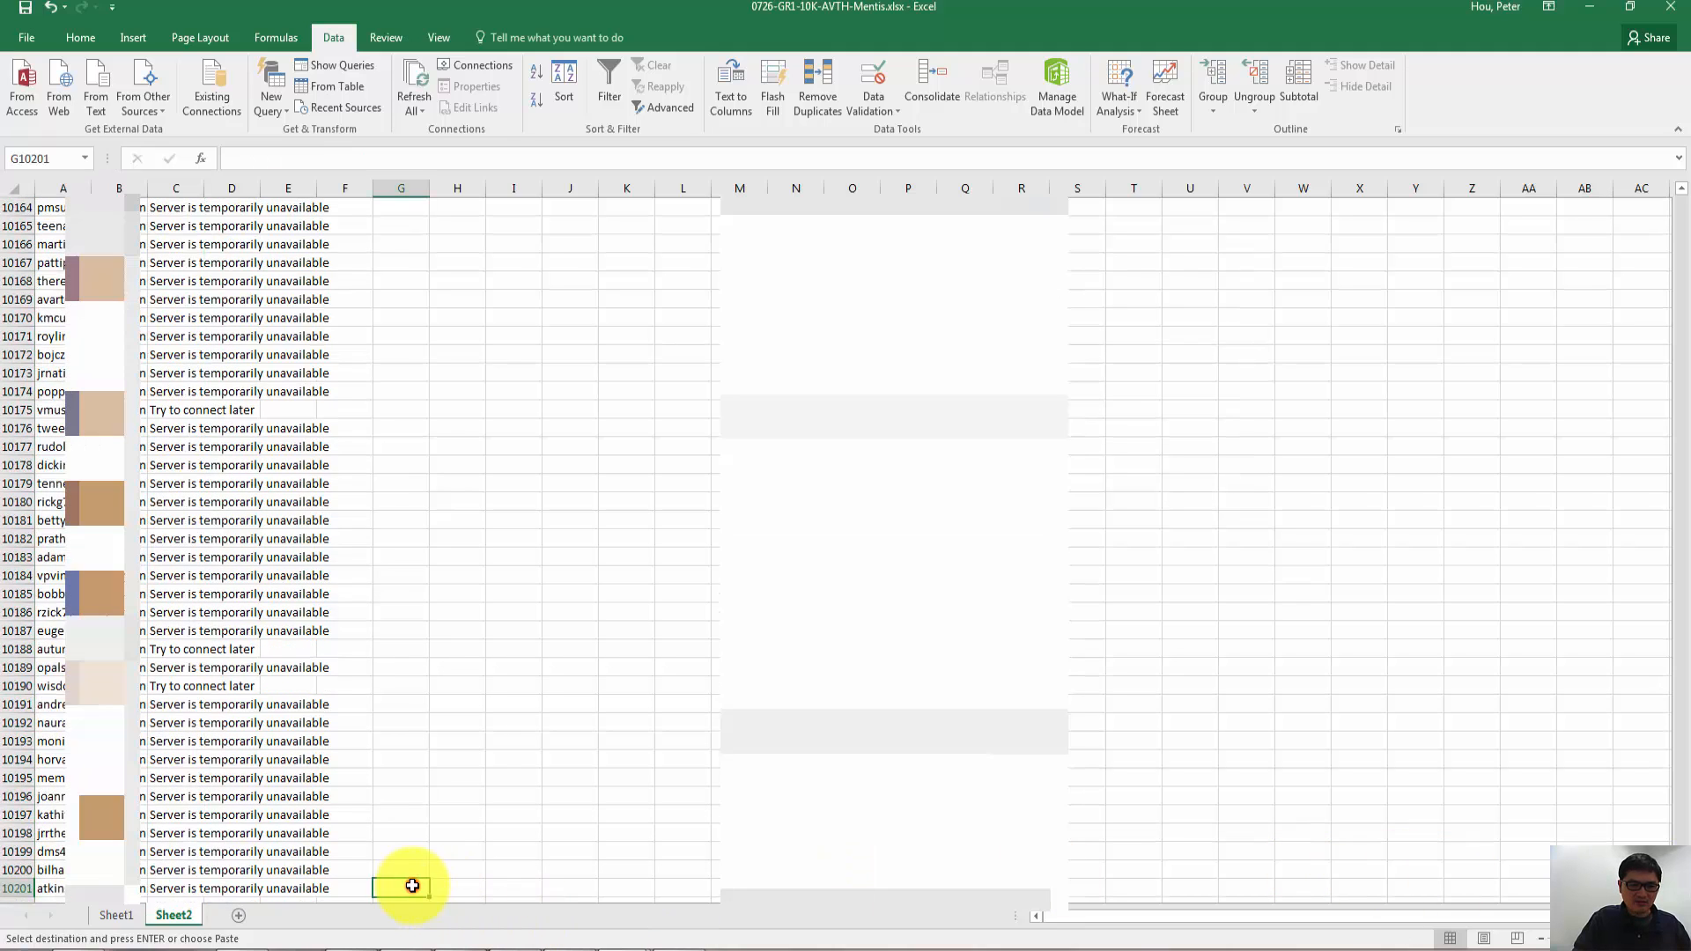